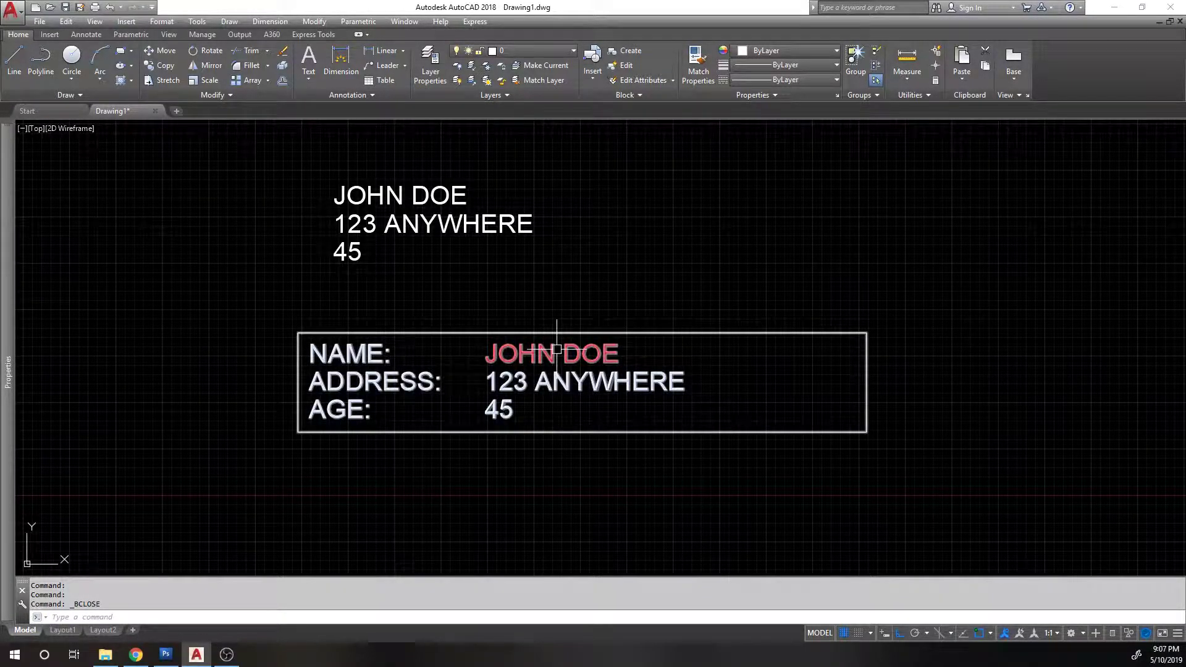
- Cancel the active command with Esc
{"action": "key", "text": "Escape"}
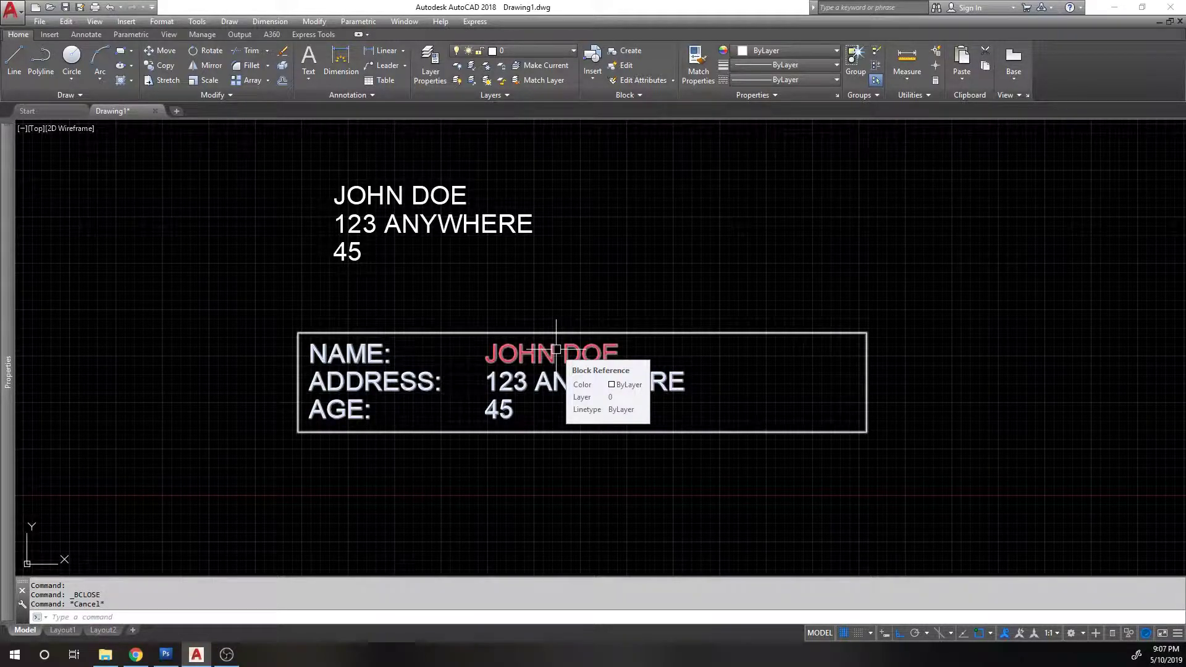
- Review the form's AGE and NAME values, close the editor, then launch BATTMAN
{"action": "double_click", "coordinate": [525, 350]}
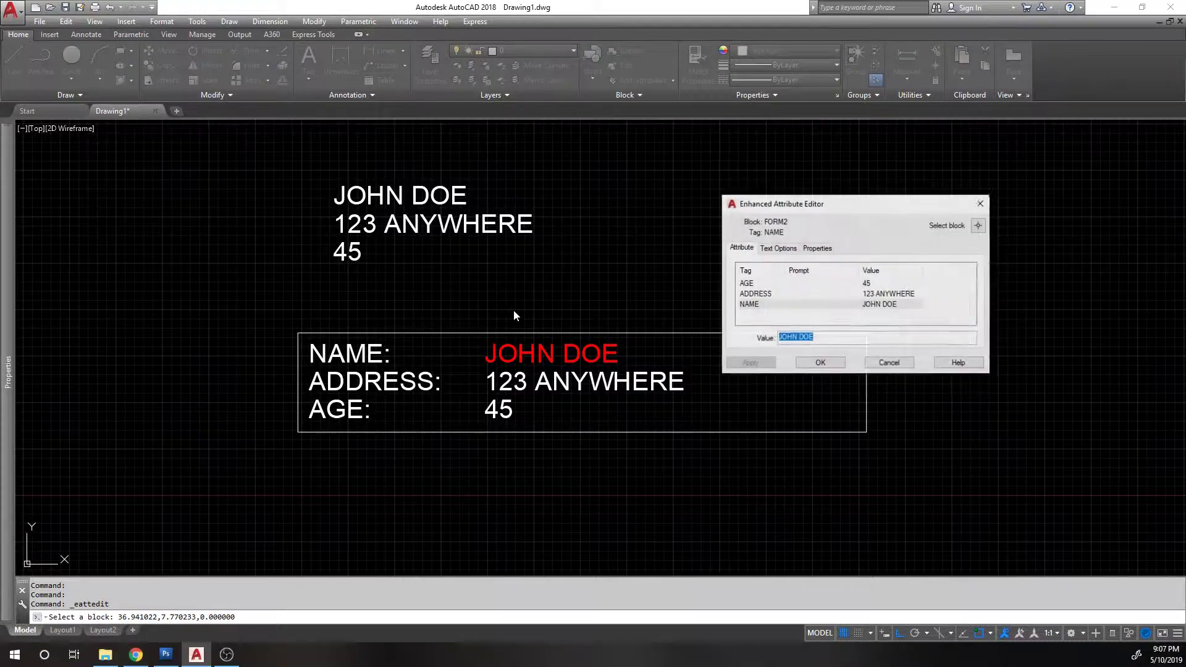
{"action": "left_click", "coordinate": [759, 283]}
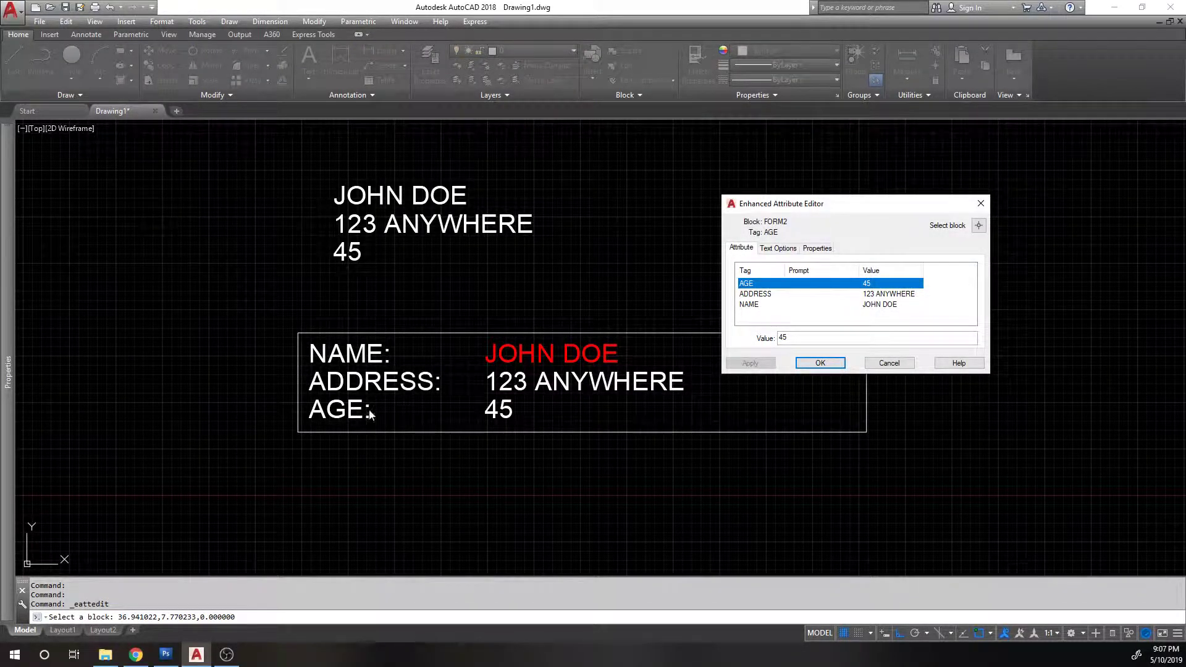
{"action": "left_click", "coordinate": [760, 305]}
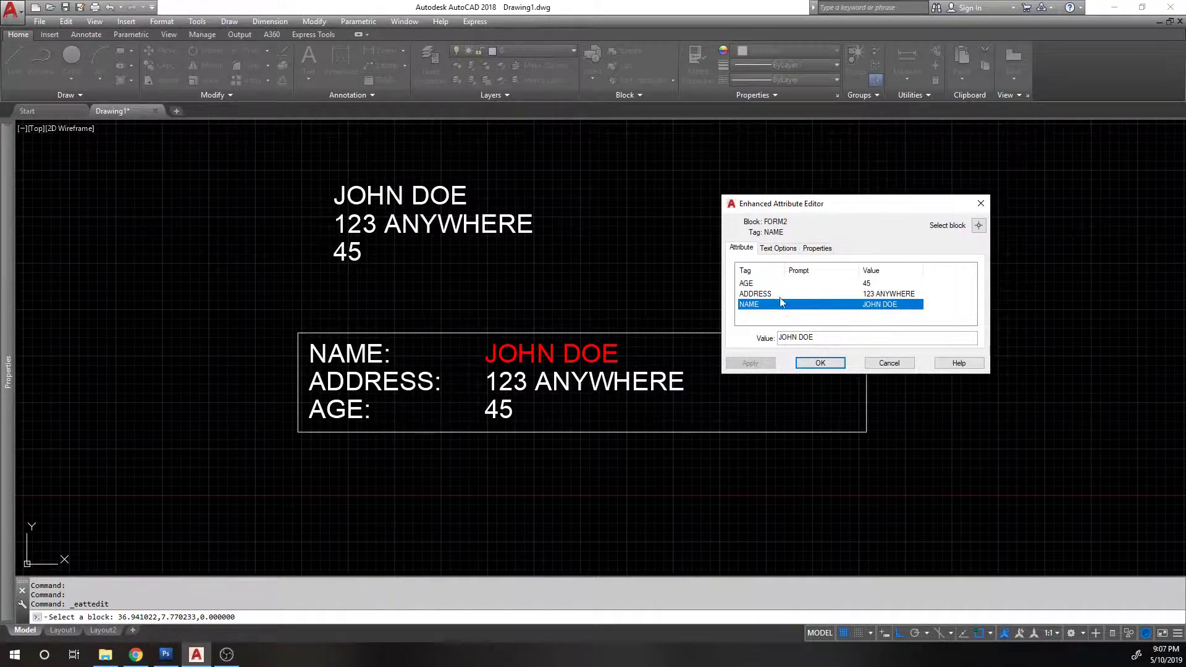
{"action": "left_click", "coordinate": [904, 364]}
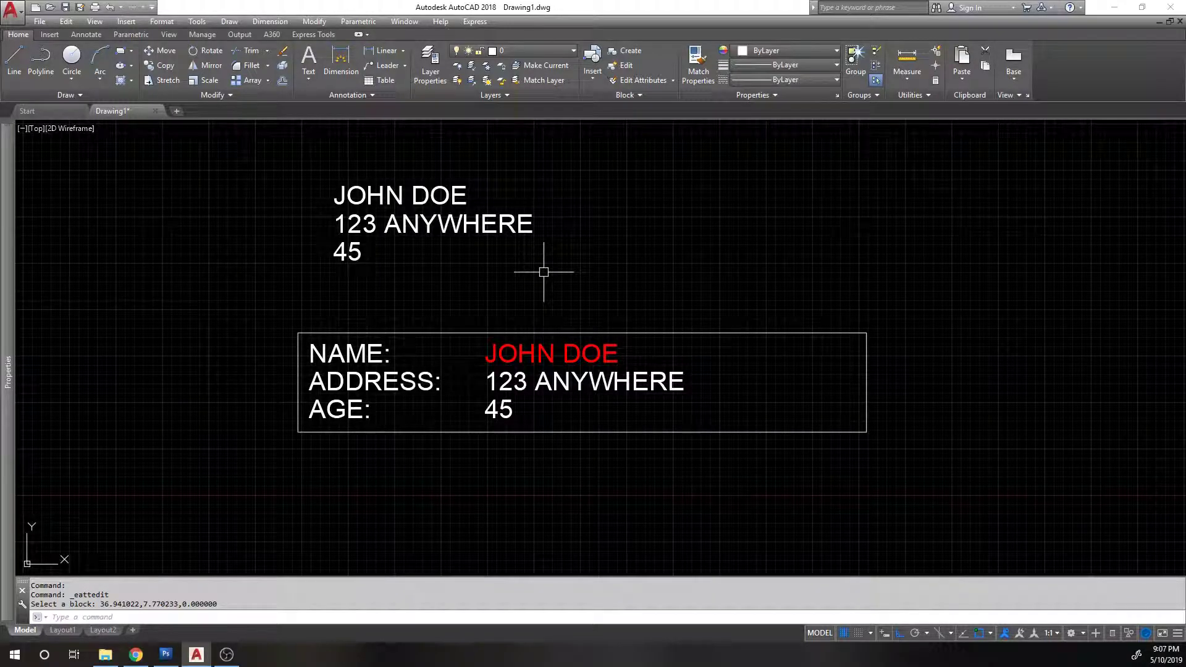
{"action": "type", "text": "batt"}
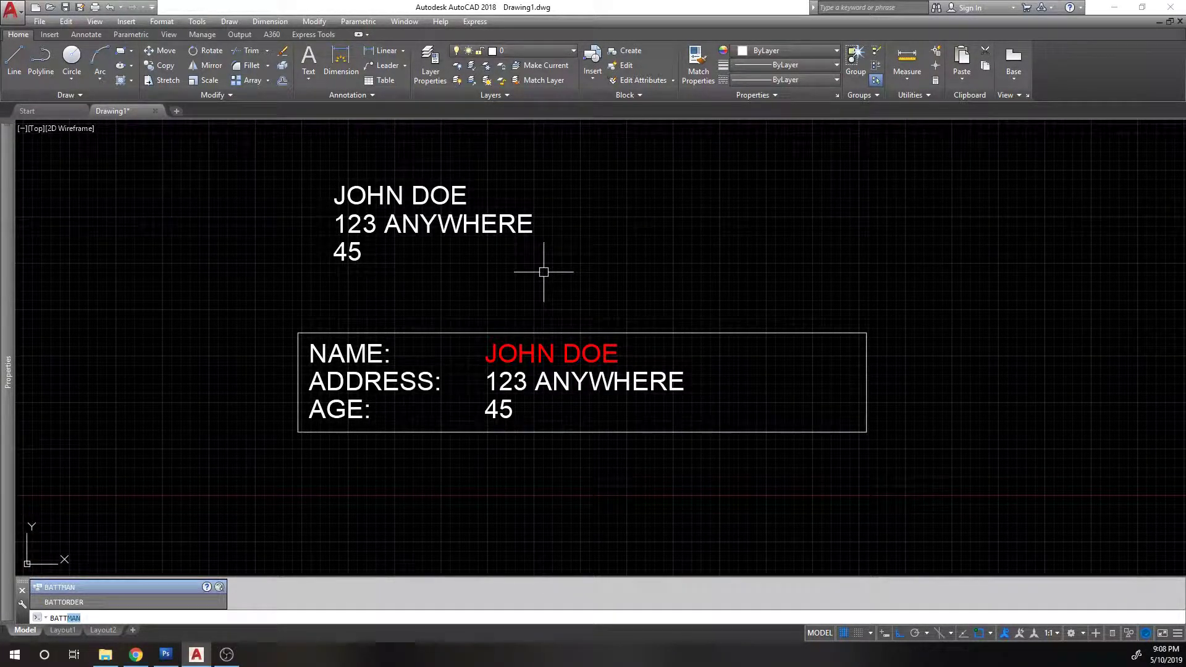
{"action": "type", "text": "man"}
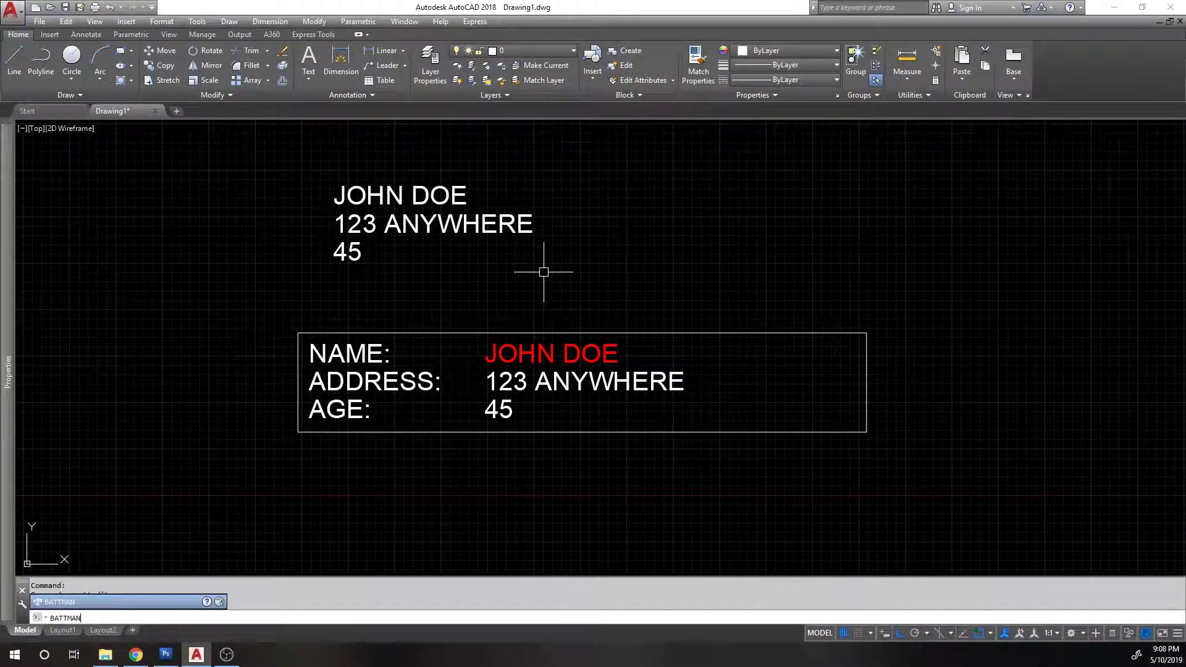
{"action": "key", "text": "Return"}
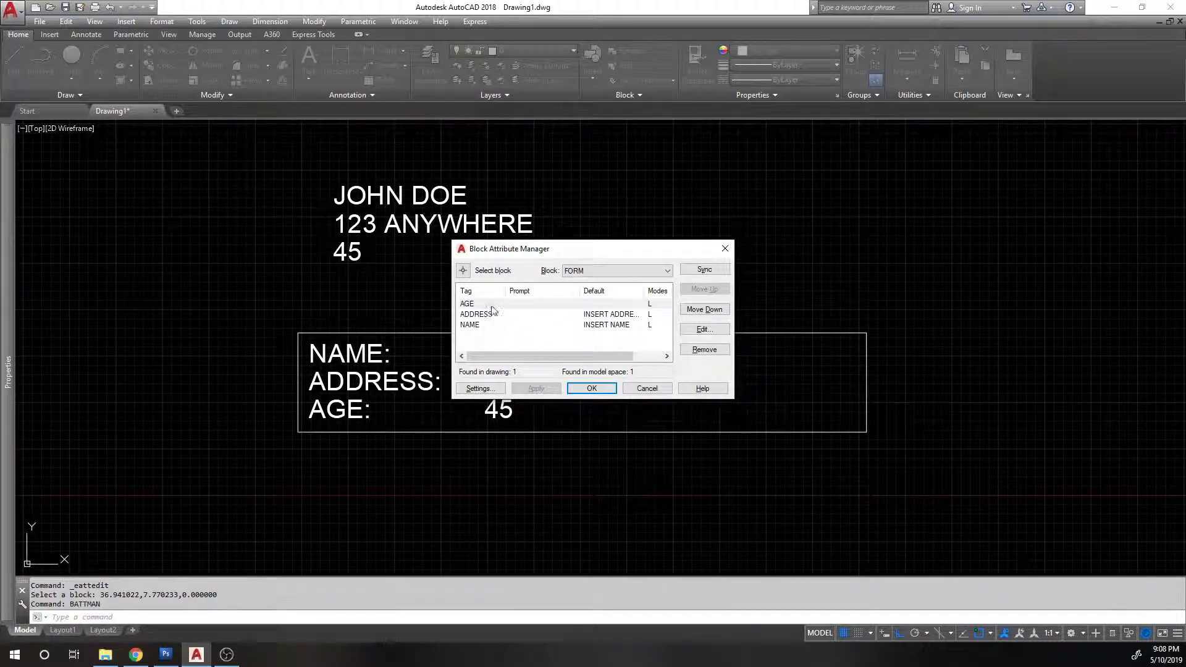
- Switch the Block Attribute Manager to the FORM2 block
{"action": "left_click", "coordinate": [492, 305]}
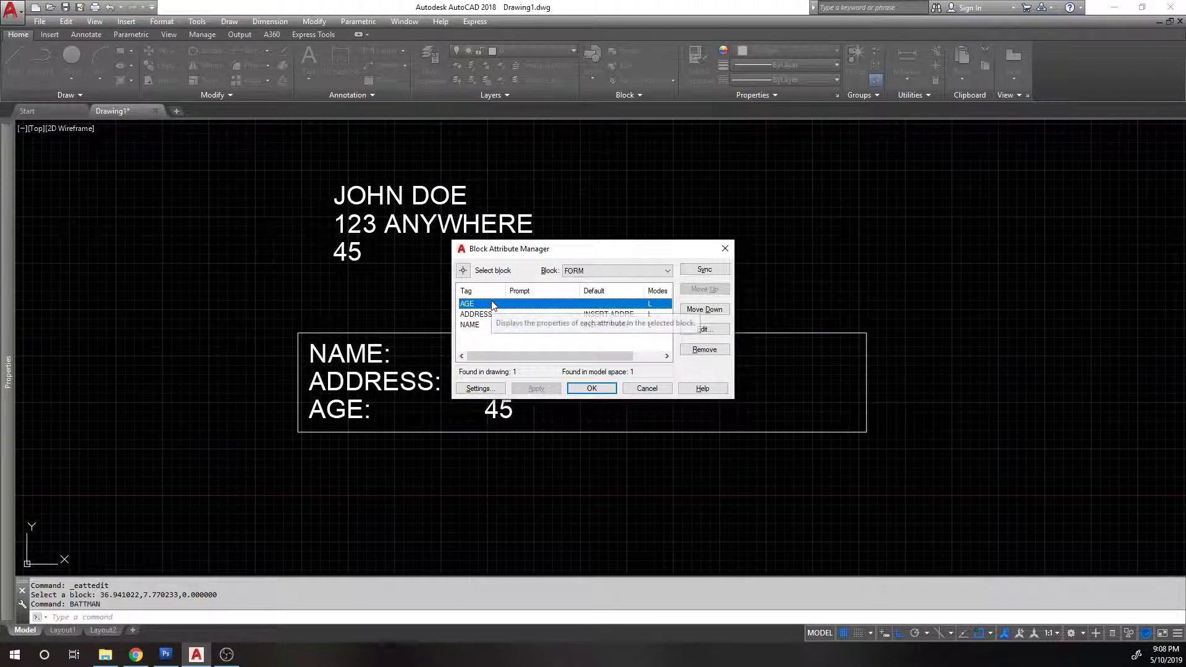
{"action": "left_click", "coordinate": [627, 272]}
{"action": "left_click", "coordinate": [627, 272]}
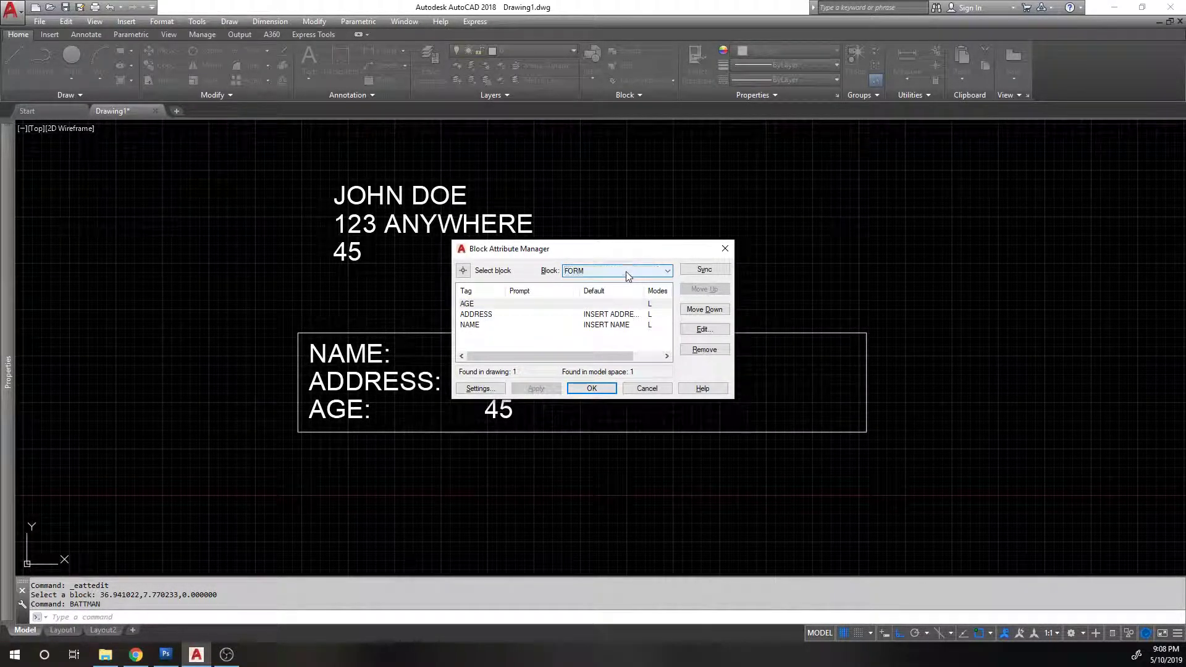
{"action": "left_click", "coordinate": [627, 272]}
{"action": "left_click", "coordinate": [605, 292]}
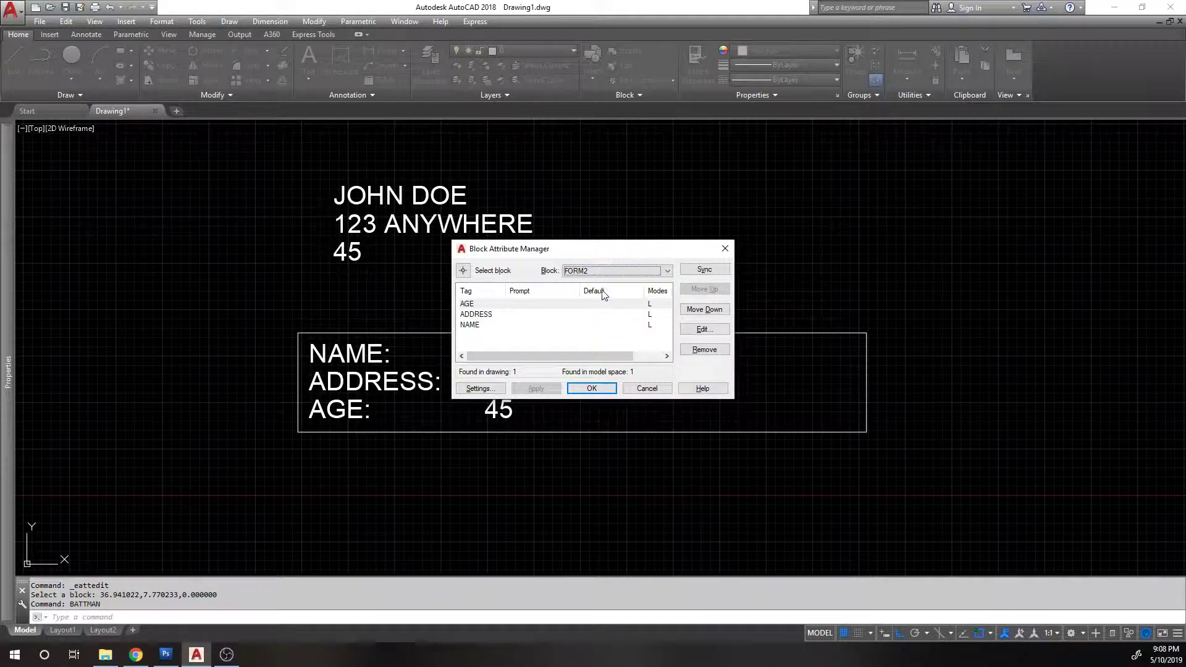
- Reorder FORM2's attributes to NAME, ADDRESS, AGE and move the dialog aside
{"action": "left_click", "coordinate": [497, 305]}
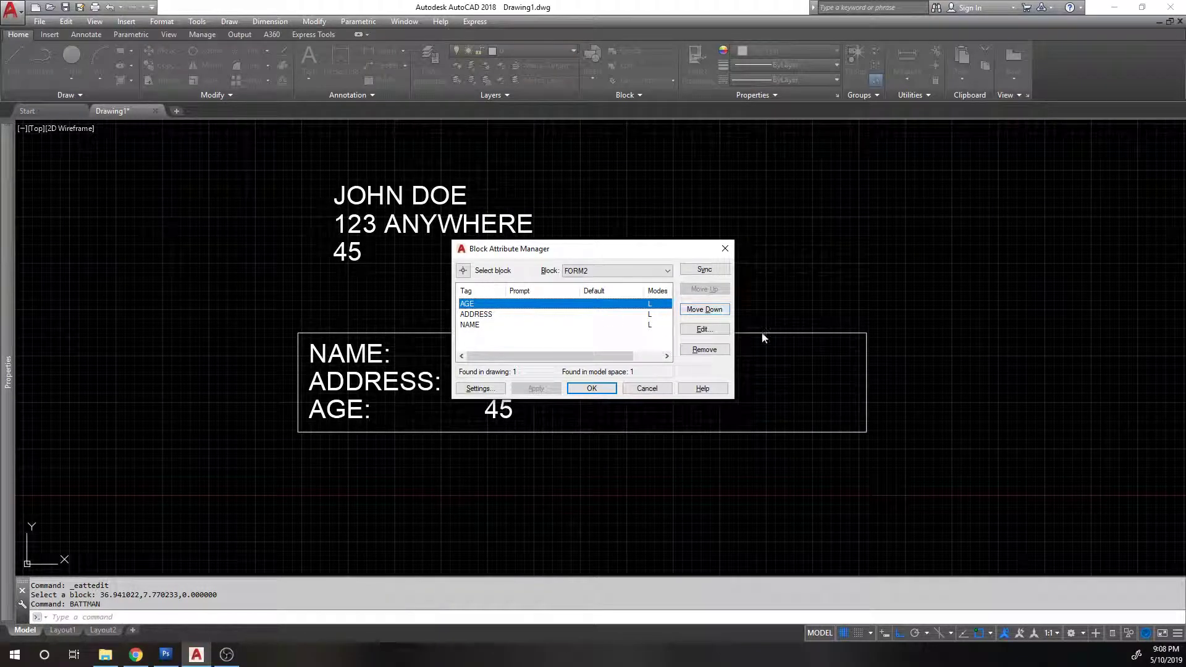
{"action": "left_click", "coordinate": [708, 309]}
{"action": "left_click", "coordinate": [707, 310]}
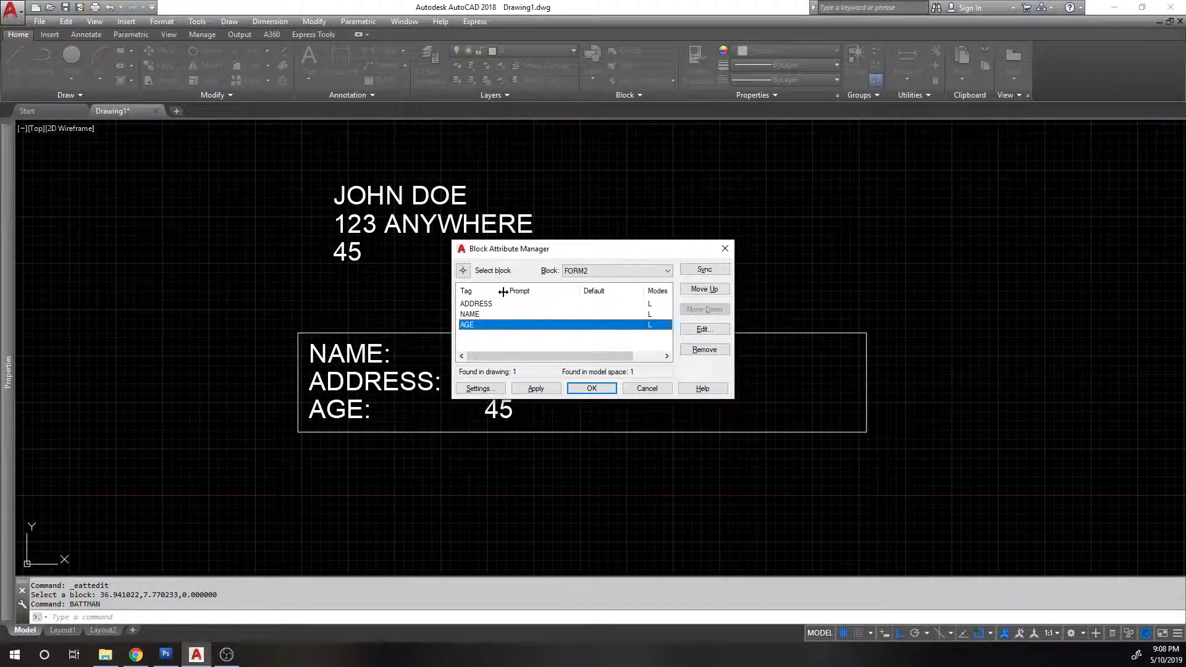
{"action": "left_click", "coordinate": [488, 314]}
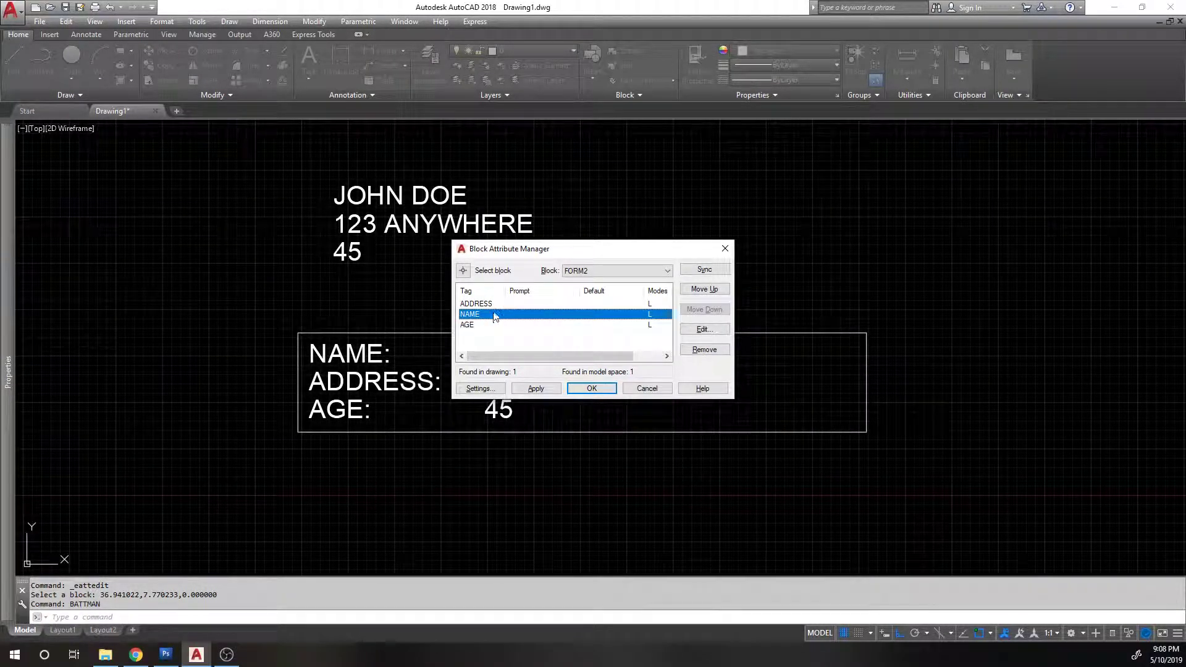
{"action": "left_click", "coordinate": [705, 290]}
{"action": "left_click_drag", "start_coordinate": [609, 247], "coordinate": [772, 198]}
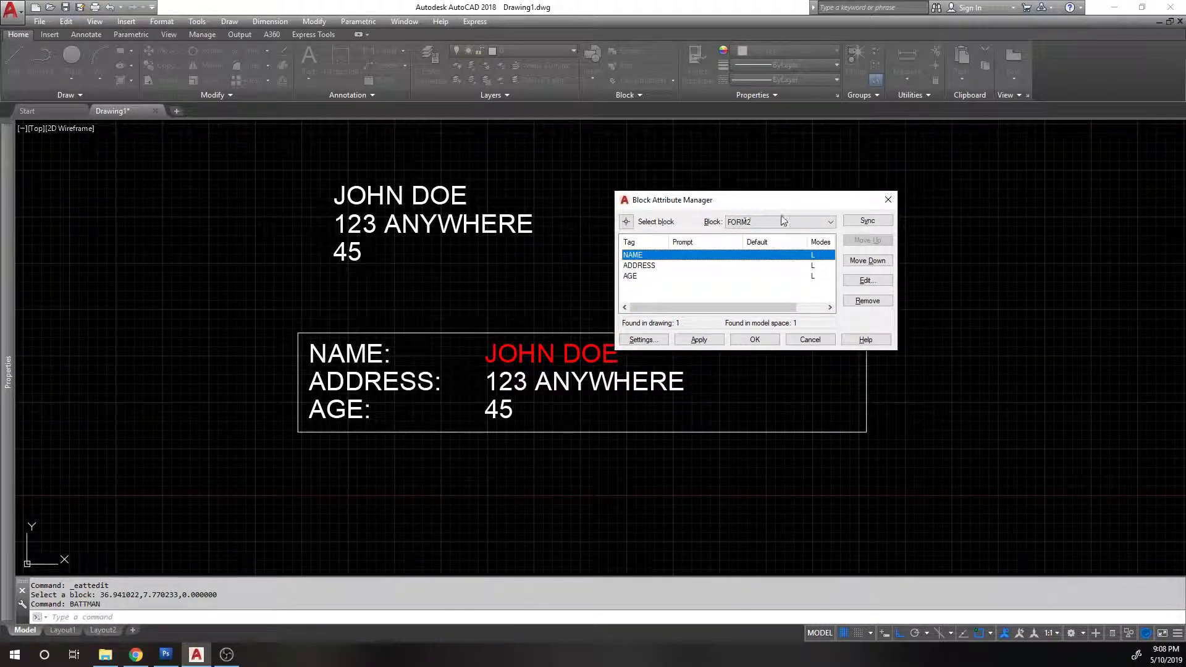
- Sync the inserted FORM2 with the new order and confirm the list Settings dialog
{"action": "left_click", "coordinate": [878, 224]}
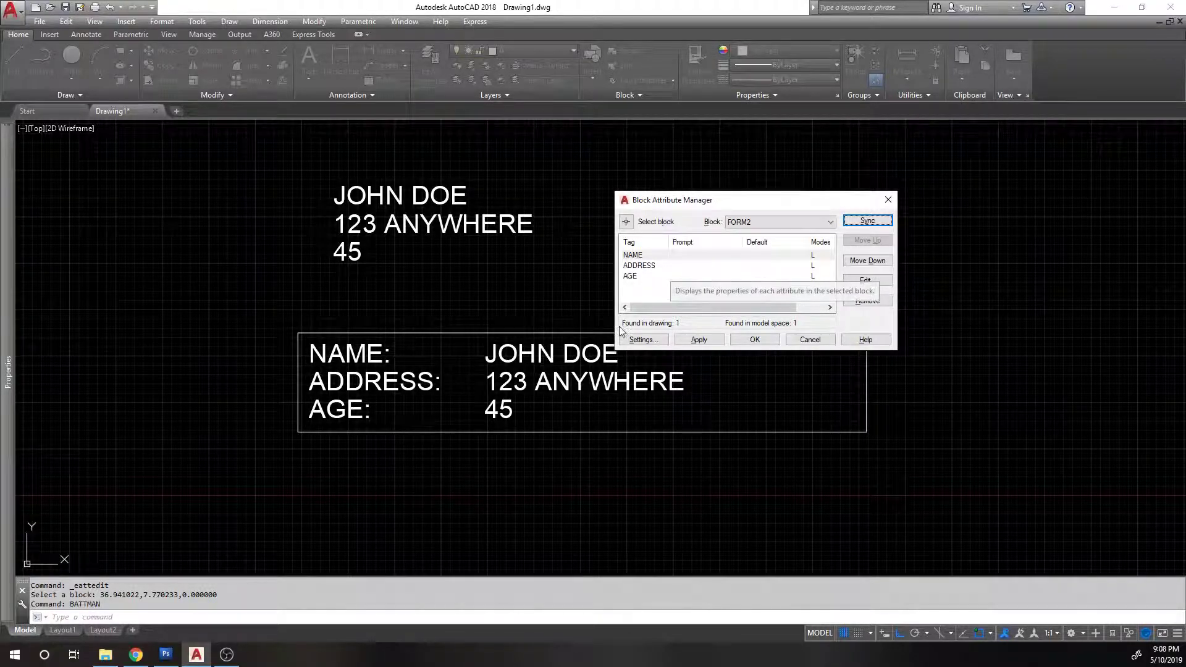
{"action": "left_click", "coordinate": [634, 341]}
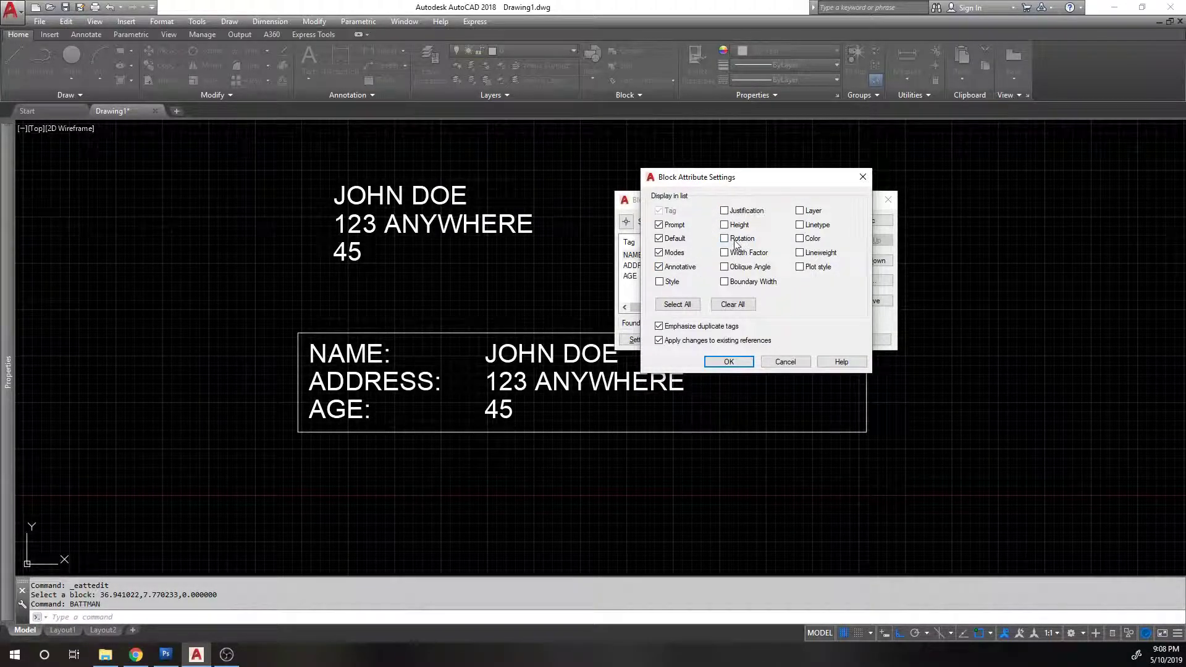
{"action": "left_click_drag", "start_coordinate": [753, 177], "coordinate": [408, 175]}
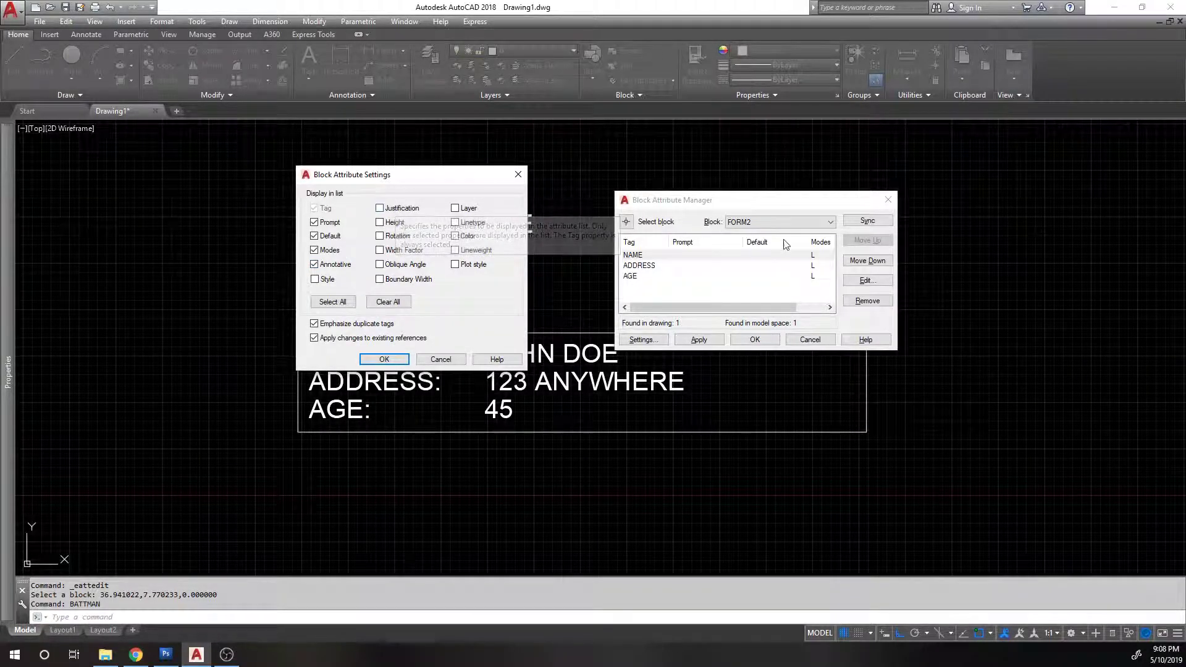
{"action": "left_click", "coordinate": [384, 359]}
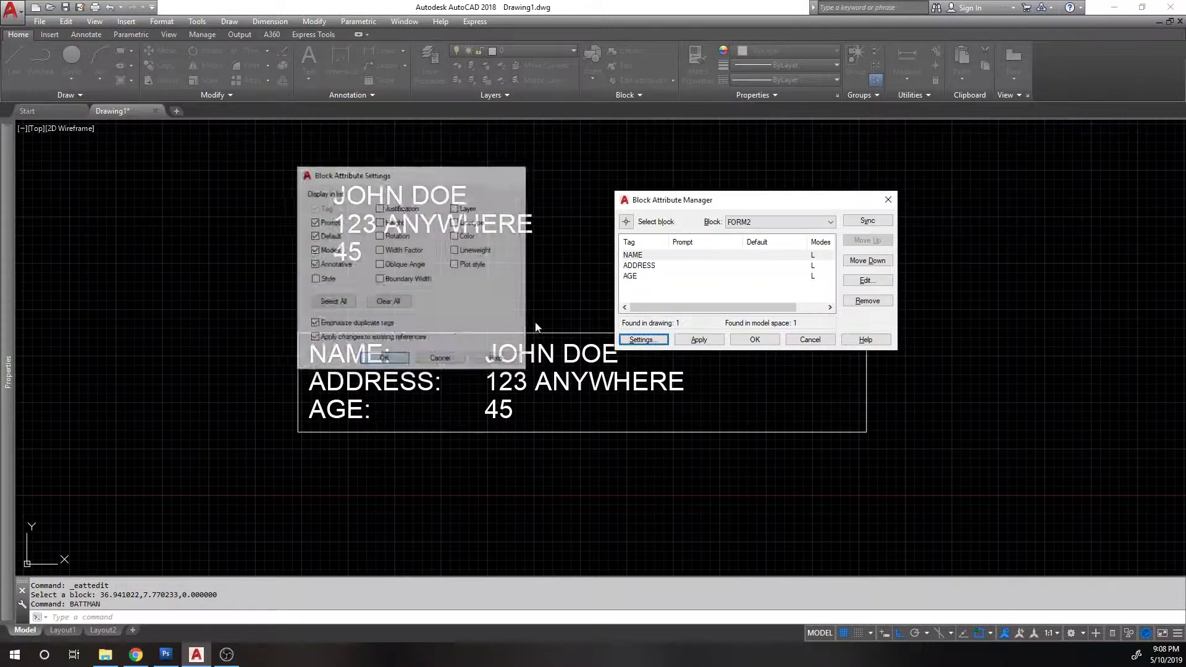
- Inspect the NAME attribute's tabs without changes, then close the Block Attribute Manager
{"action": "double_click", "coordinate": [765, 255]}
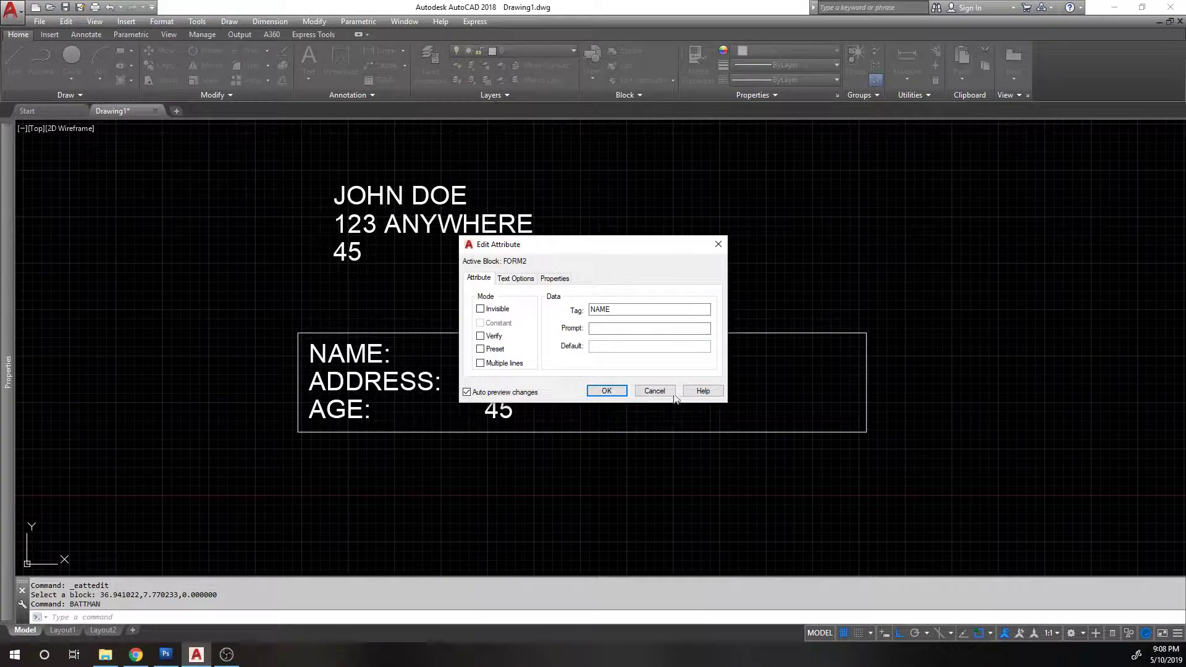
{"action": "left_click", "coordinate": [655, 391]}
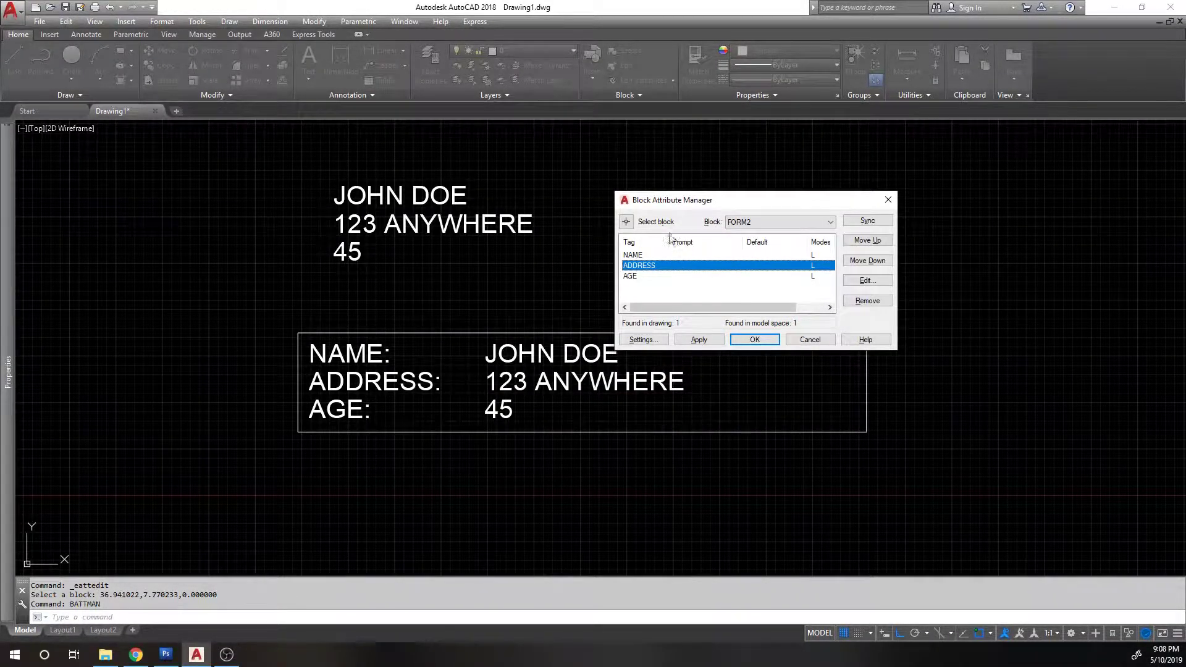
{"action": "double_click", "coordinate": [674, 255]}
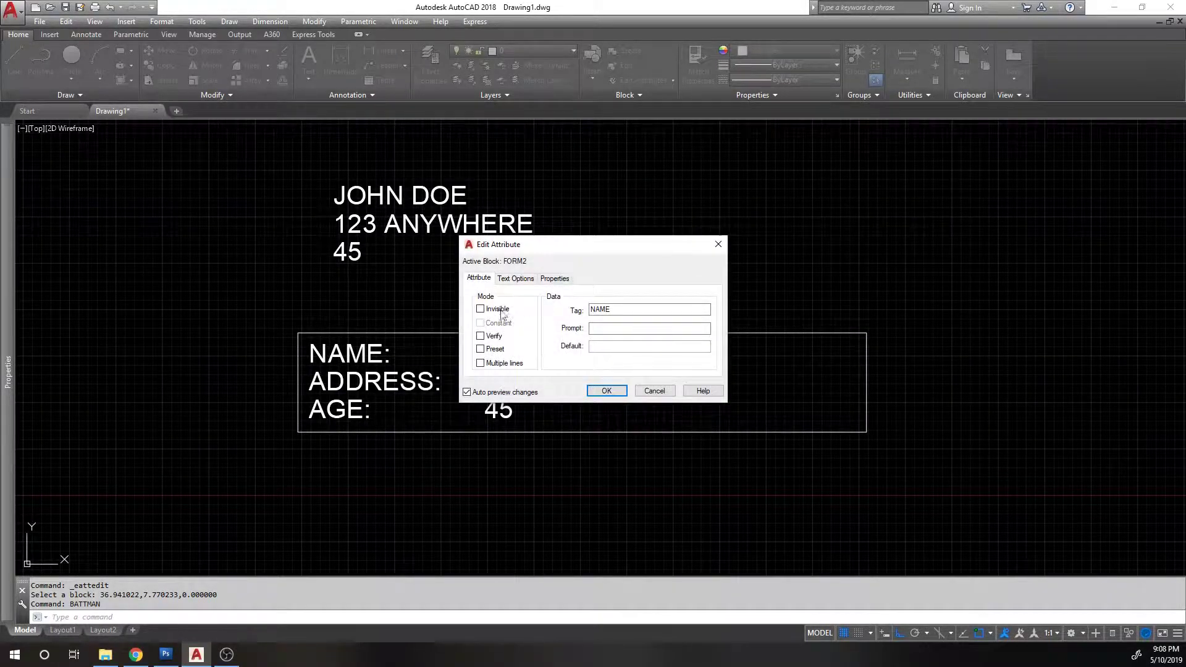
{"action": "left_click", "coordinate": [655, 391]}
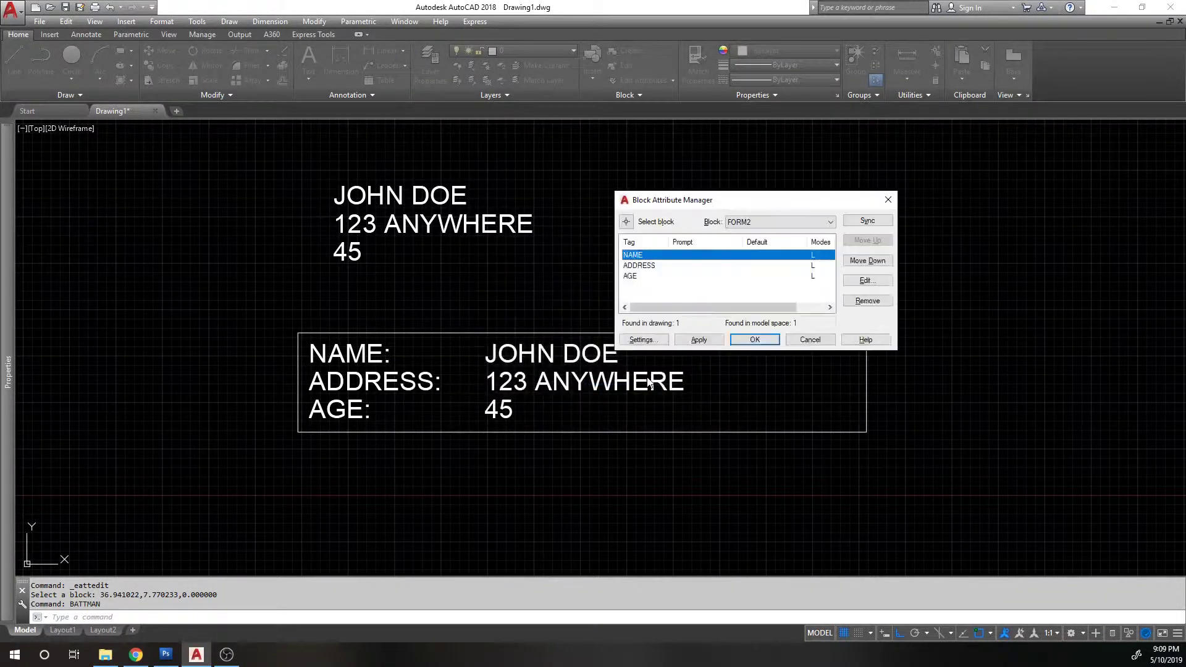
{"action": "double_click", "coordinate": [760, 254]}
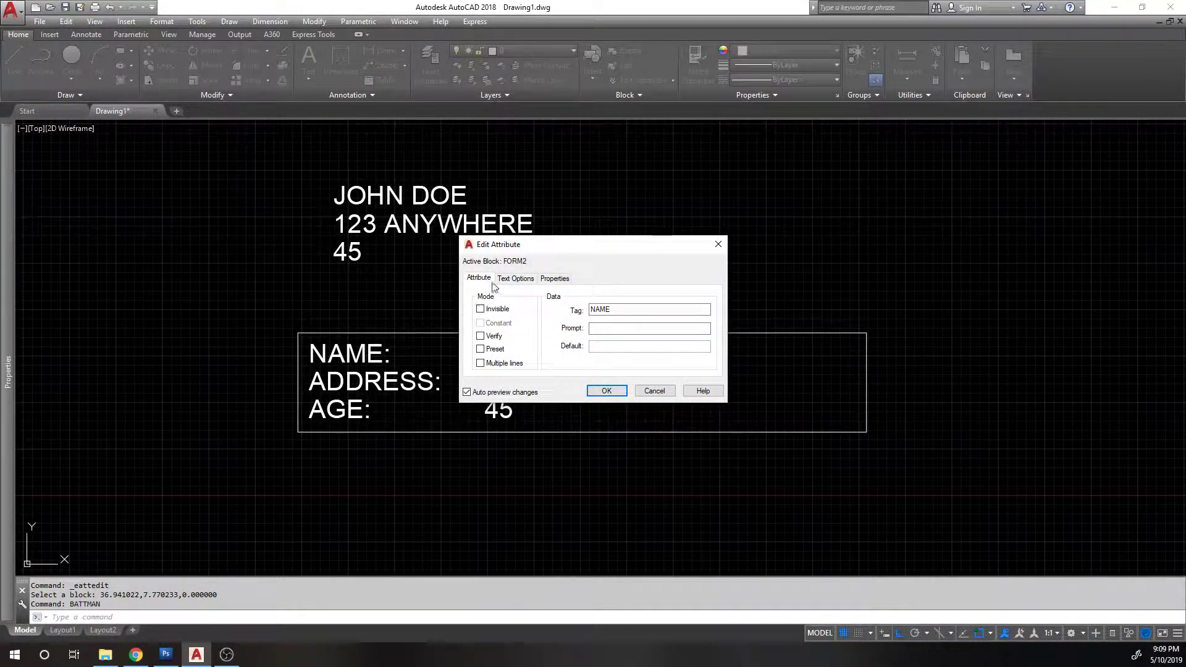
{"action": "left_click", "coordinate": [515, 279]}
{"action": "left_click", "coordinate": [543, 279]}
{"action": "left_click", "coordinate": [483, 278]}
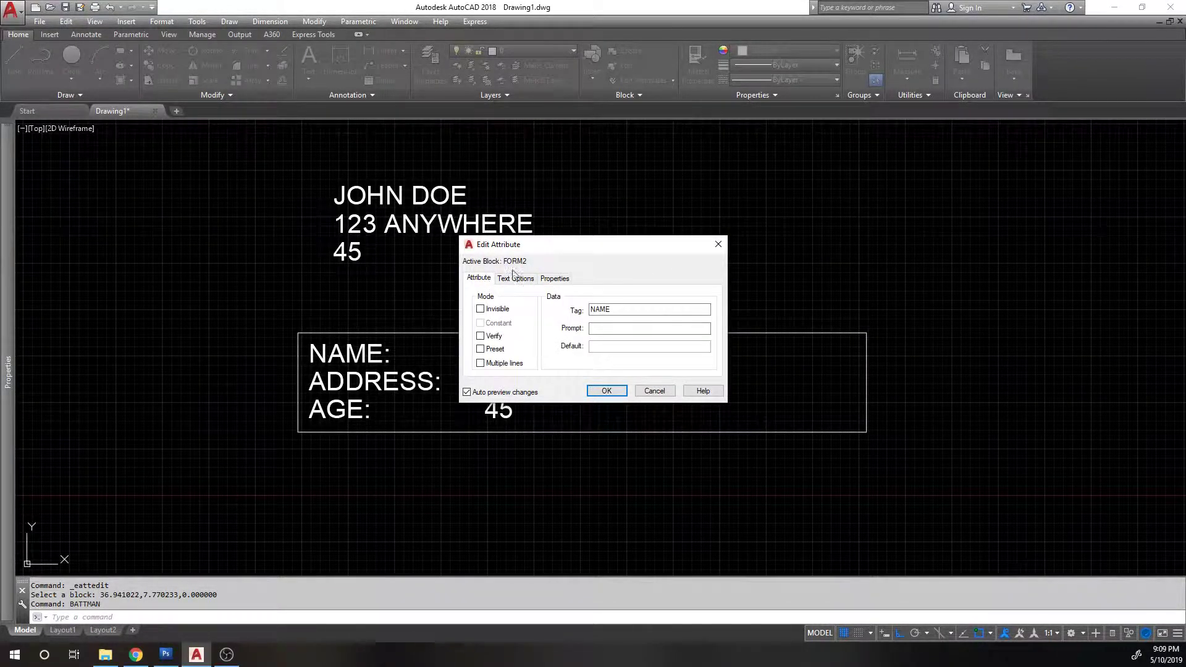
{"action": "left_click", "coordinate": [623, 391]}
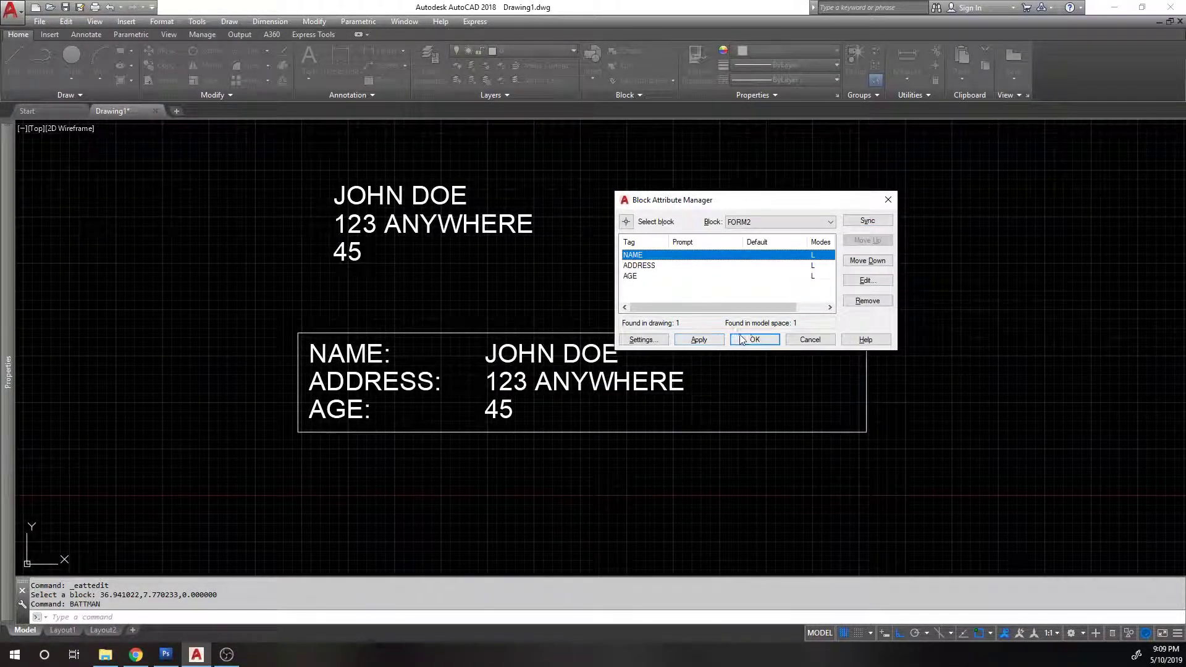
{"action": "left_click", "coordinate": [755, 340]}
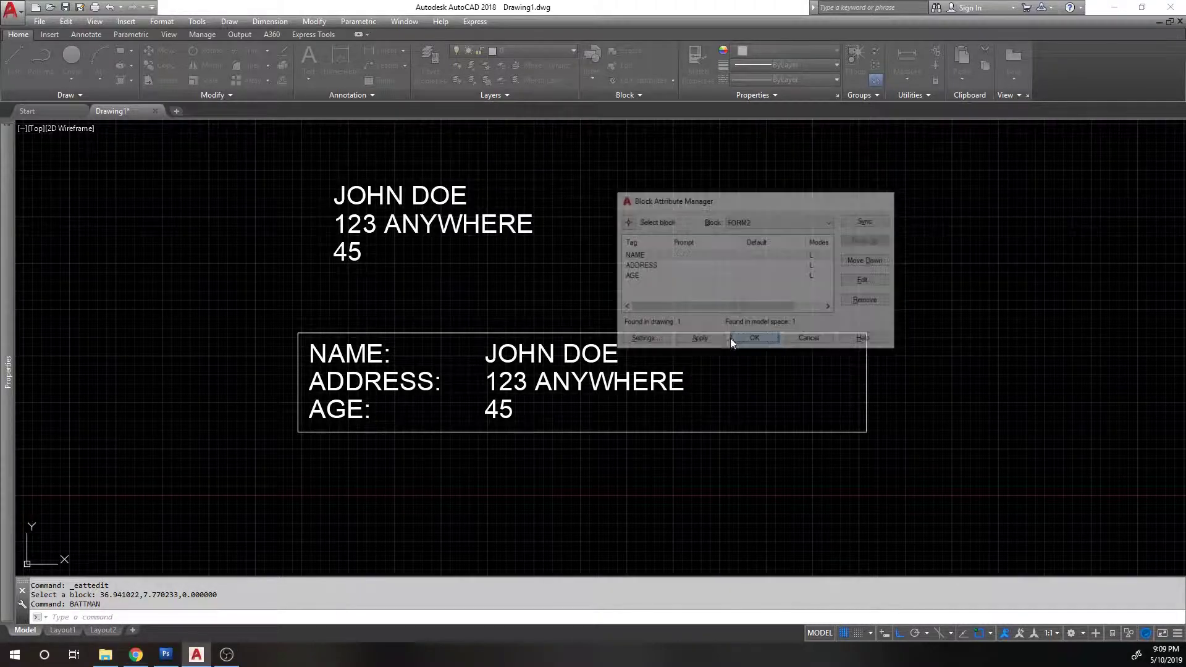
- In the Enhanced Attribute Editor, set the AGE value 45 to red, then back to ByLayer
{"action": "double_click", "coordinate": [320, 347]}
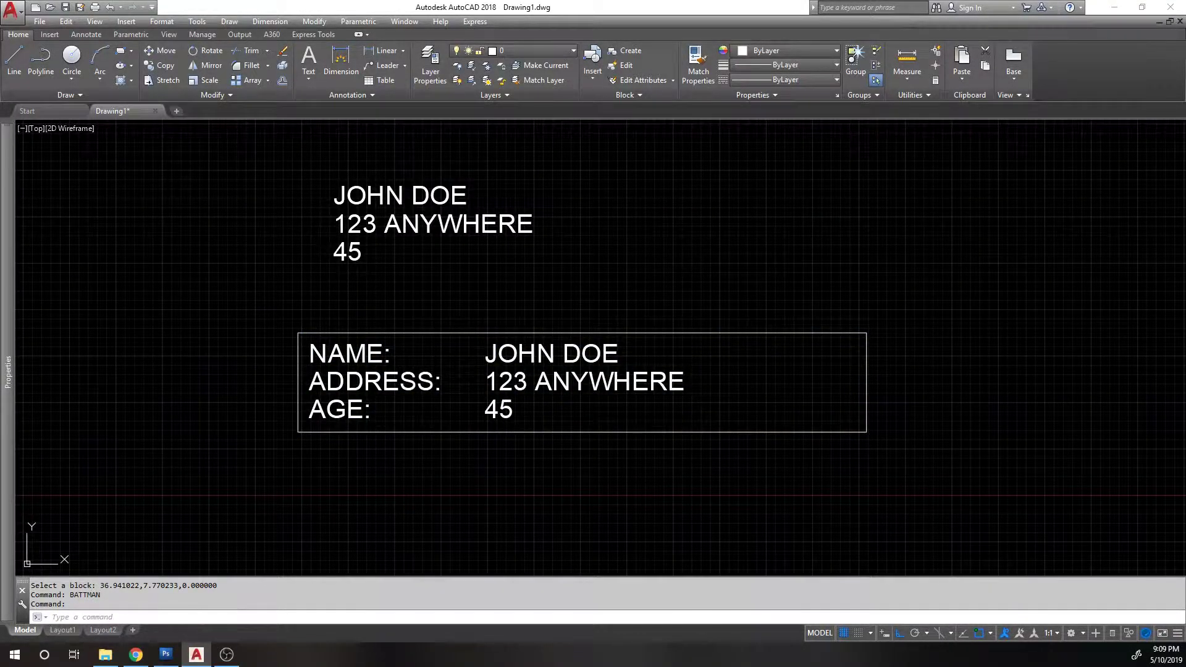
{"action": "left_click", "coordinate": [778, 303]}
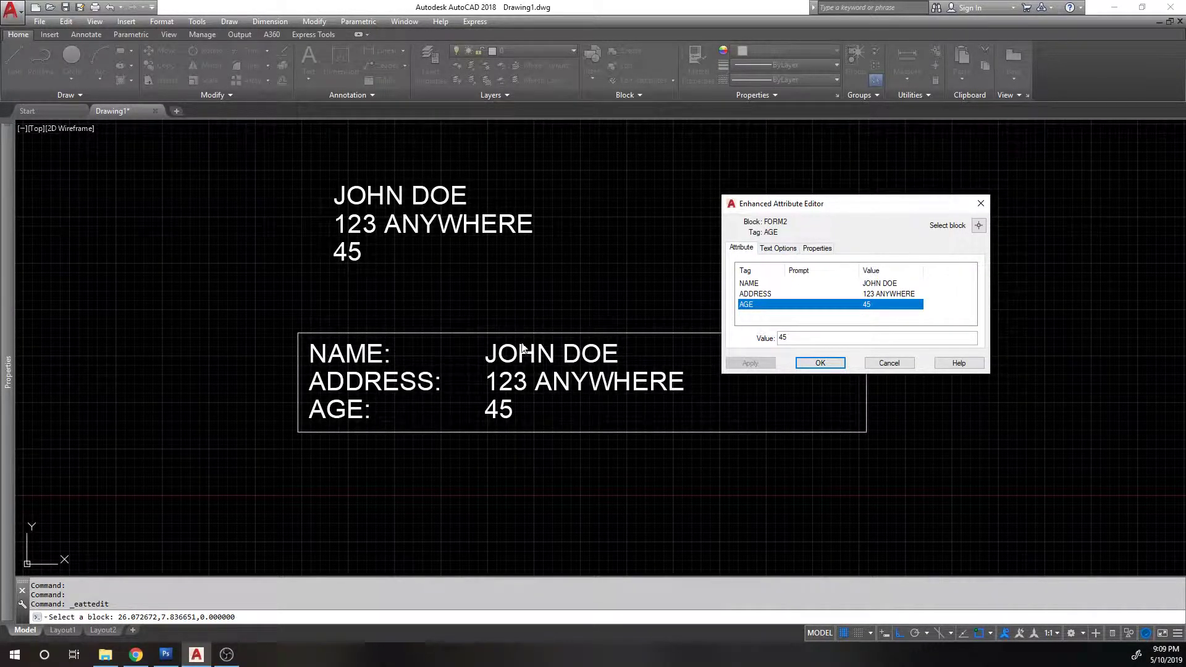
{"action": "left_click", "coordinate": [829, 248]}
{"action": "left_click", "coordinate": [781, 249]}
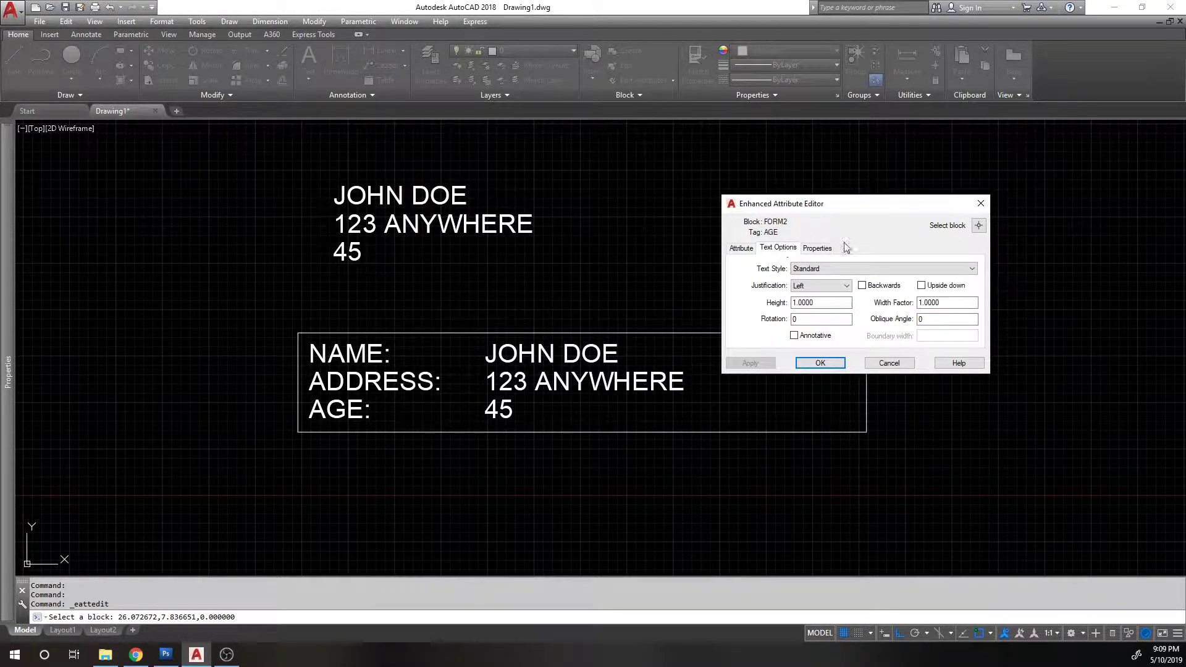
{"action": "left_click", "coordinate": [819, 248]}
{"action": "left_click", "coordinate": [822, 289]}
{"action": "left_click", "coordinate": [826, 308]}
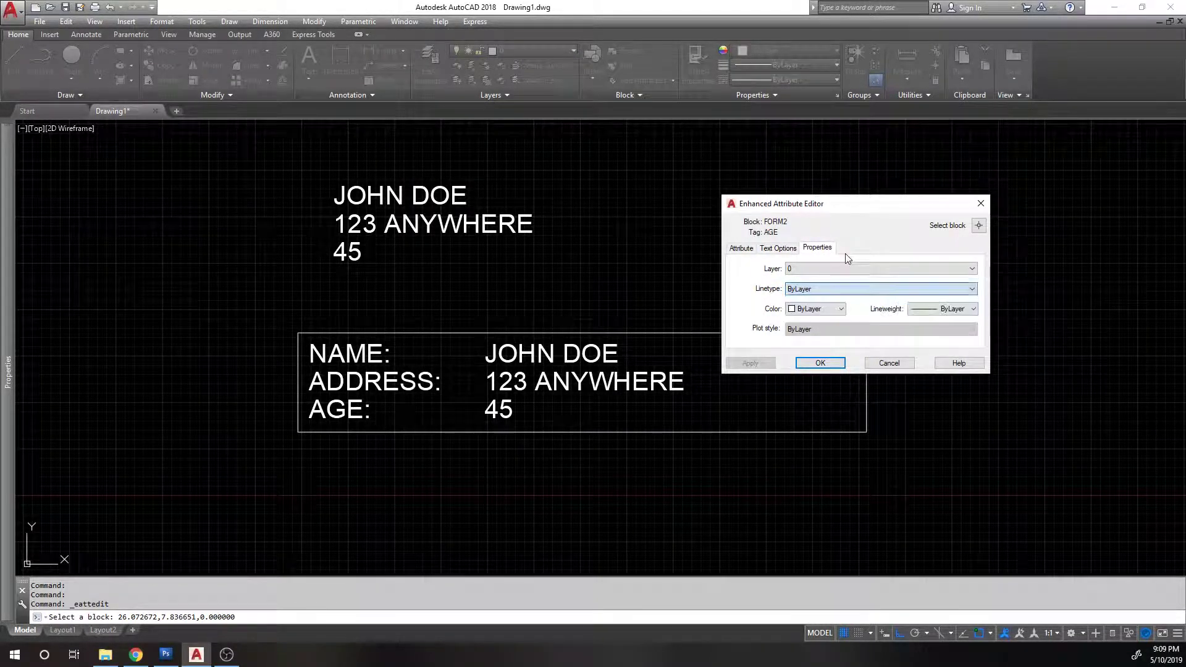
{"action": "left_click", "coordinate": [816, 309]}
{"action": "left_click", "coordinate": [807, 332]}
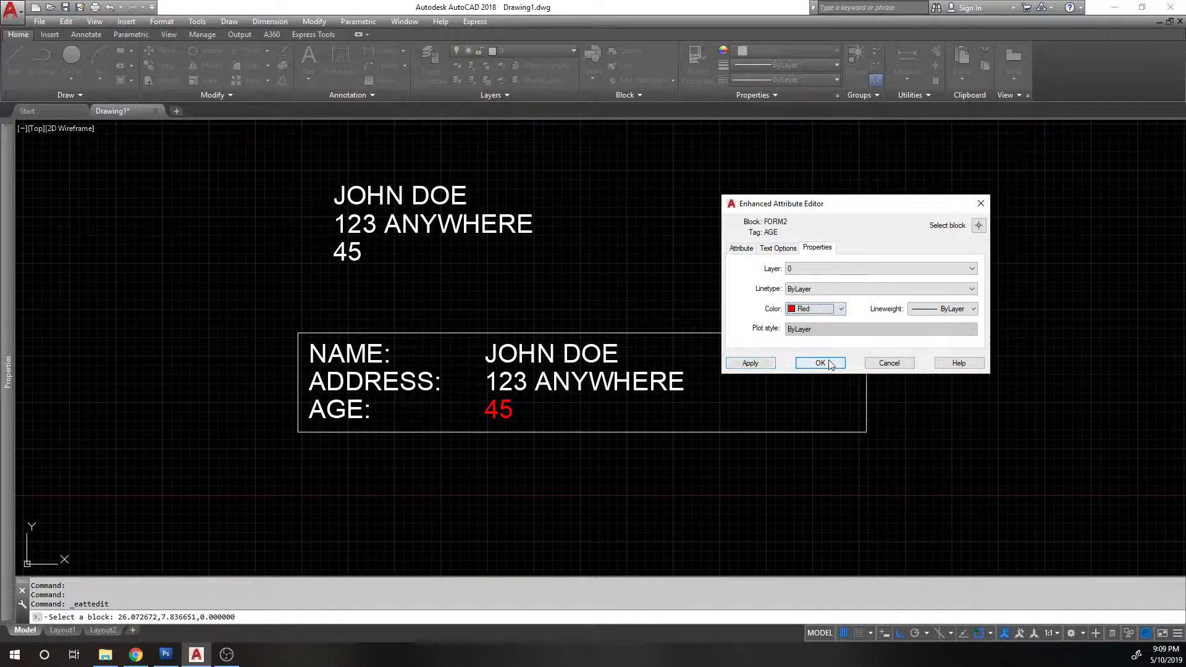
{"action": "left_click", "coordinate": [823, 309]}
{"action": "left_click", "coordinate": [816, 309]}
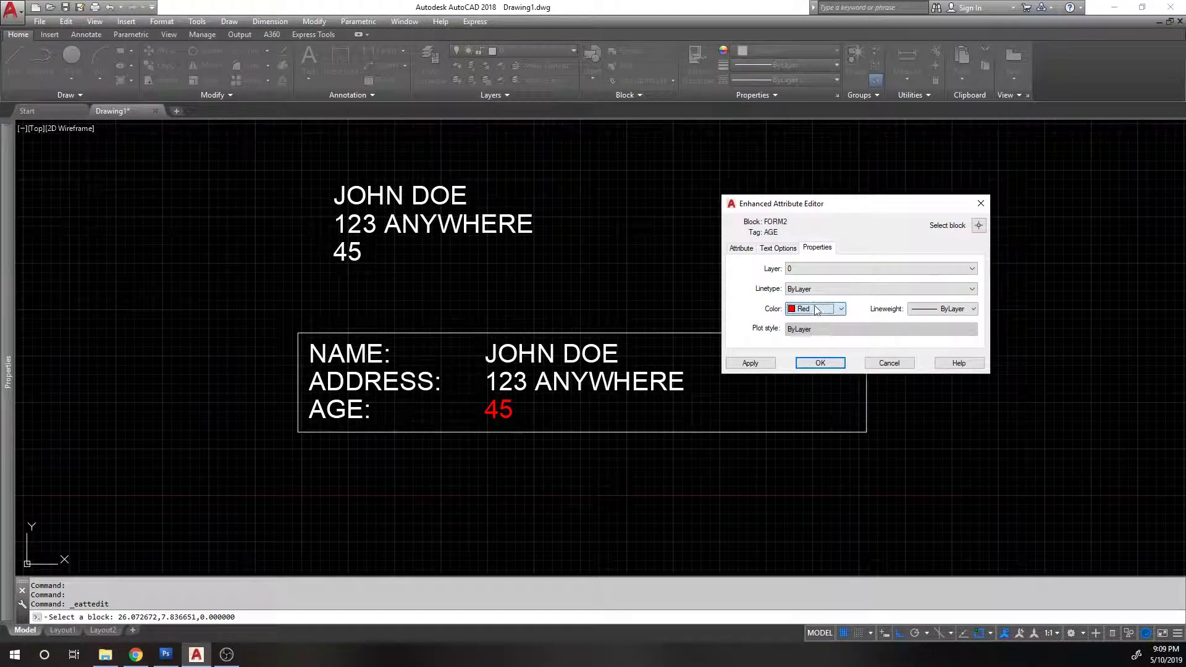
{"action": "left_click", "coordinate": [816, 309]}
{"action": "left_click", "coordinate": [806, 321]}
- Browse the Attribute, Text Options and Properties tabs of the attribute
{"action": "left_click", "coordinate": [744, 248]}
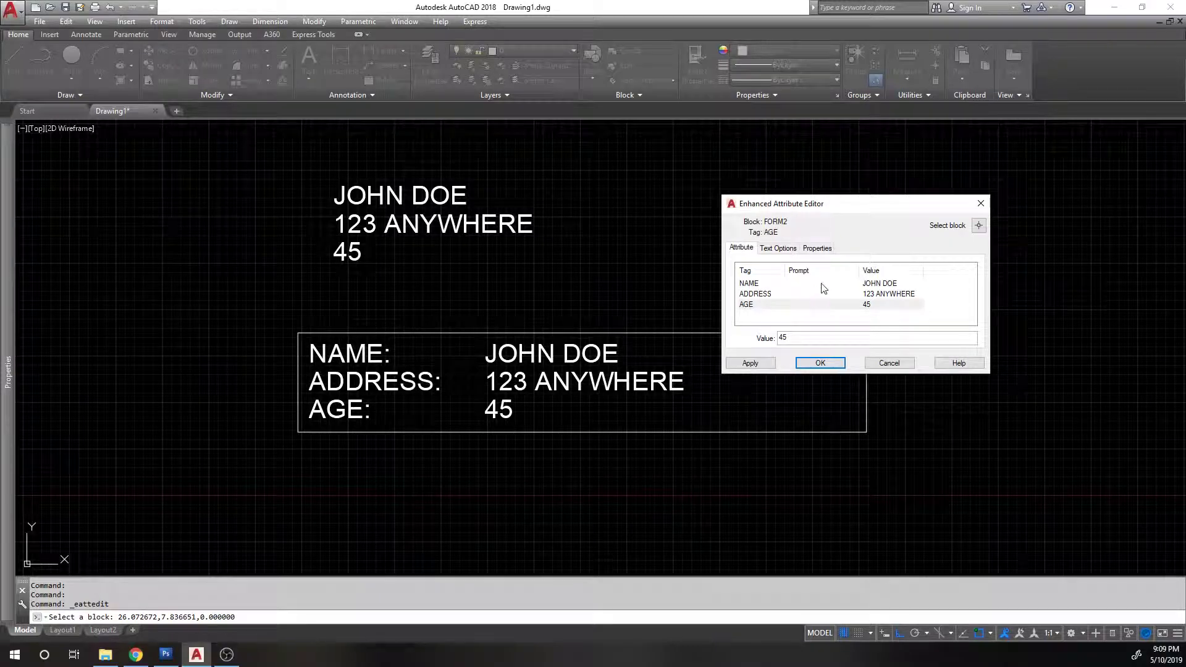
{"action": "left_click", "coordinate": [779, 249]}
{"action": "left_click", "coordinate": [812, 251]}
{"action": "left_click", "coordinate": [782, 248]}
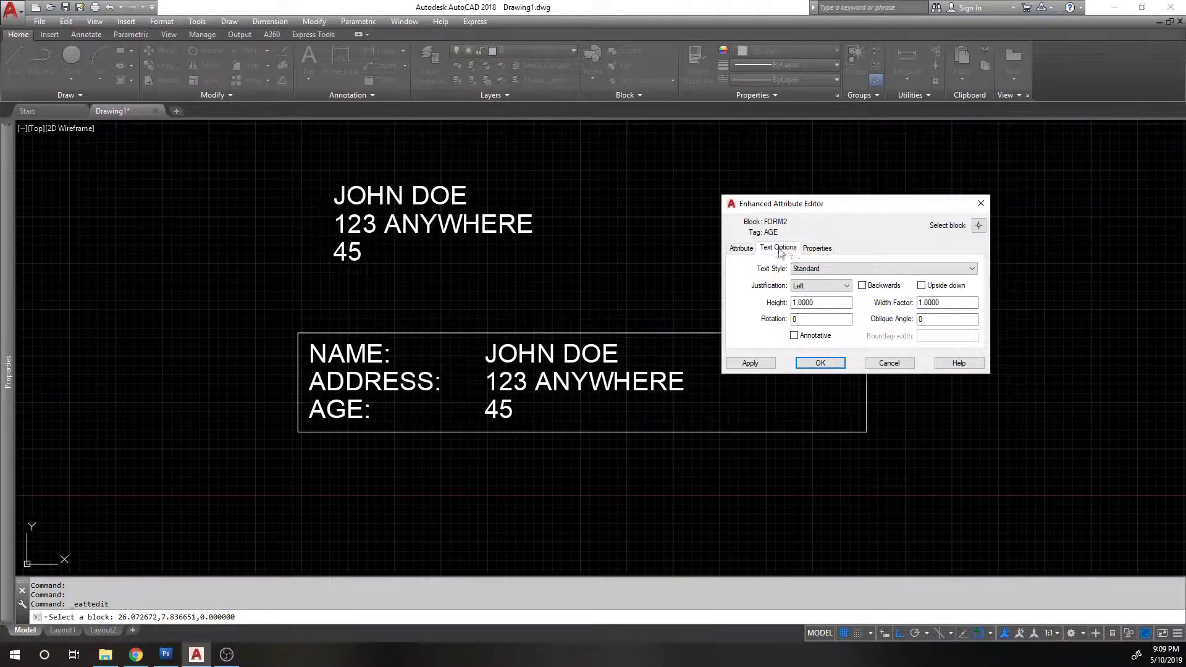
{"action": "left_click", "coordinate": [744, 249]}
- Make the NAME value JOHN DOE red and apply the change
{"action": "left_click", "coordinate": [794, 283]}
{"action": "left_click", "coordinate": [810, 248]}
{"action": "left_click", "coordinate": [795, 248]}
{"action": "left_click", "coordinate": [815, 247]}
{"action": "left_click", "coordinate": [815, 289]}
{"action": "left_click", "coordinate": [803, 307]}
{"action": "left_click", "coordinate": [816, 309]}
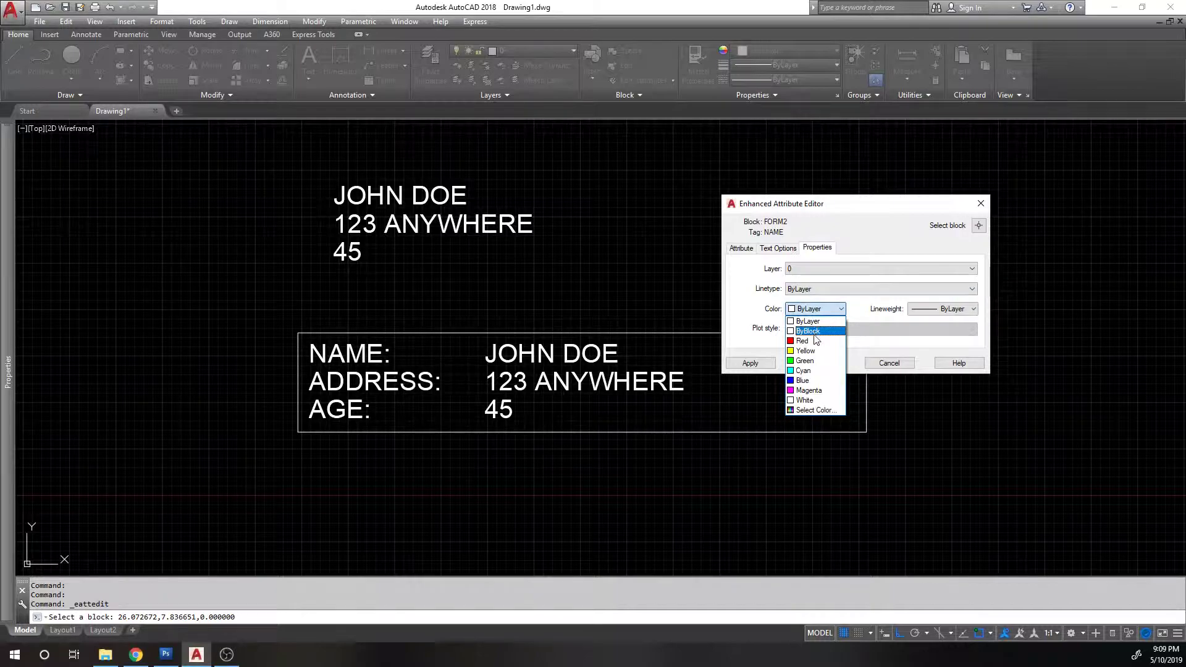
{"action": "left_click", "coordinate": [807, 331]}
{"action": "left_click", "coordinate": [820, 363]}
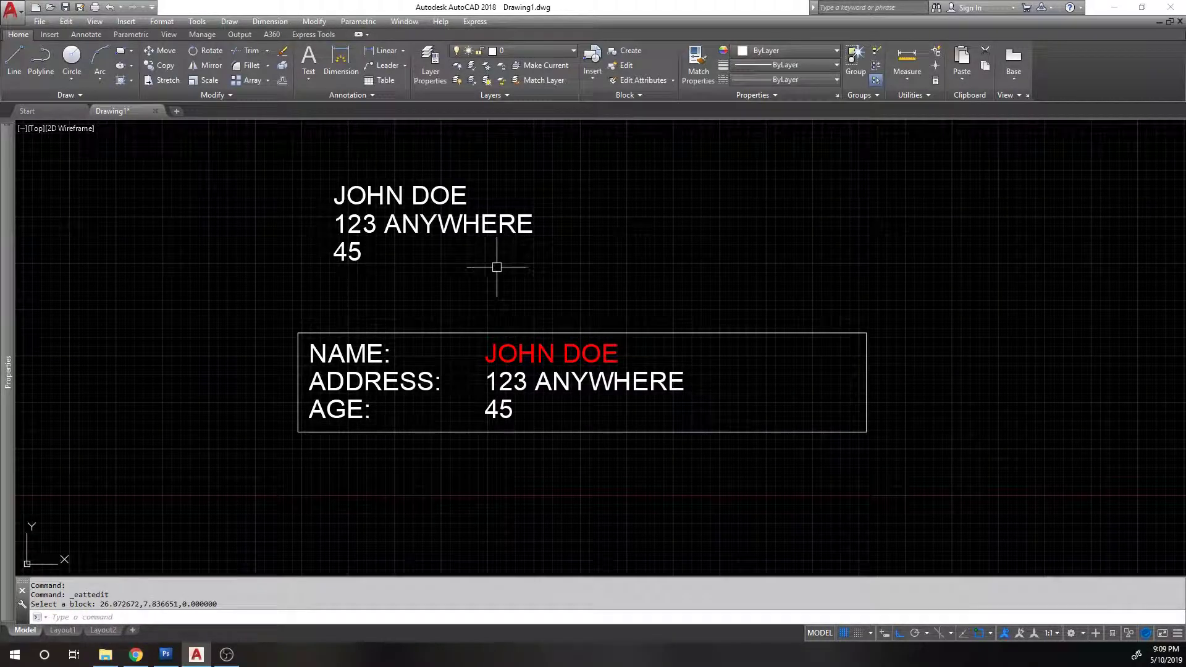
{"action": "left_click", "coordinate": [574, 361]}
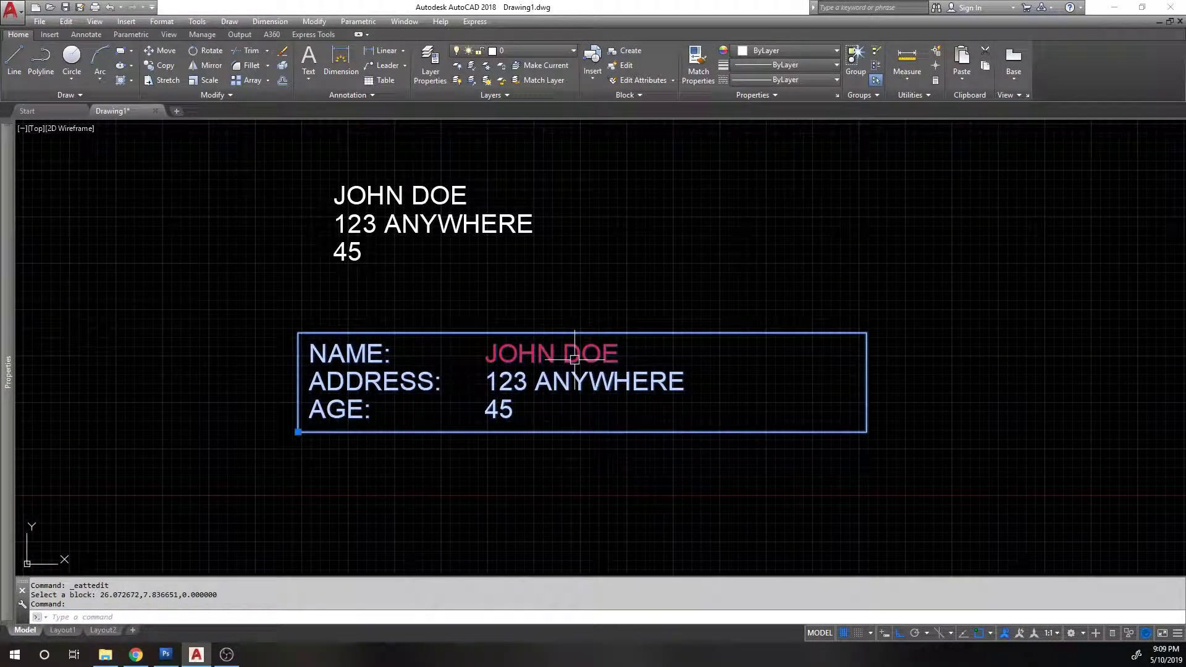
- Open FORM2 in the Block Editor via BE, zoom out, and turn off the grid
{"action": "type", "text": "BE"}
{"action": "key", "text": "Return"}
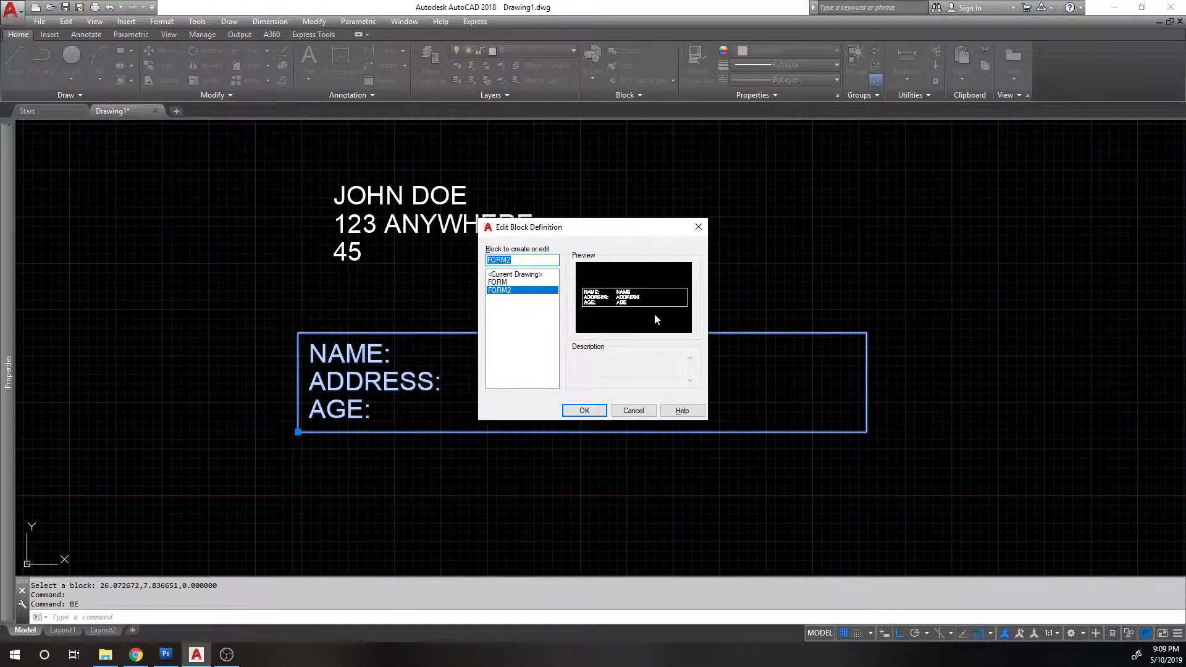
{"action": "left_click", "coordinate": [584, 411]}
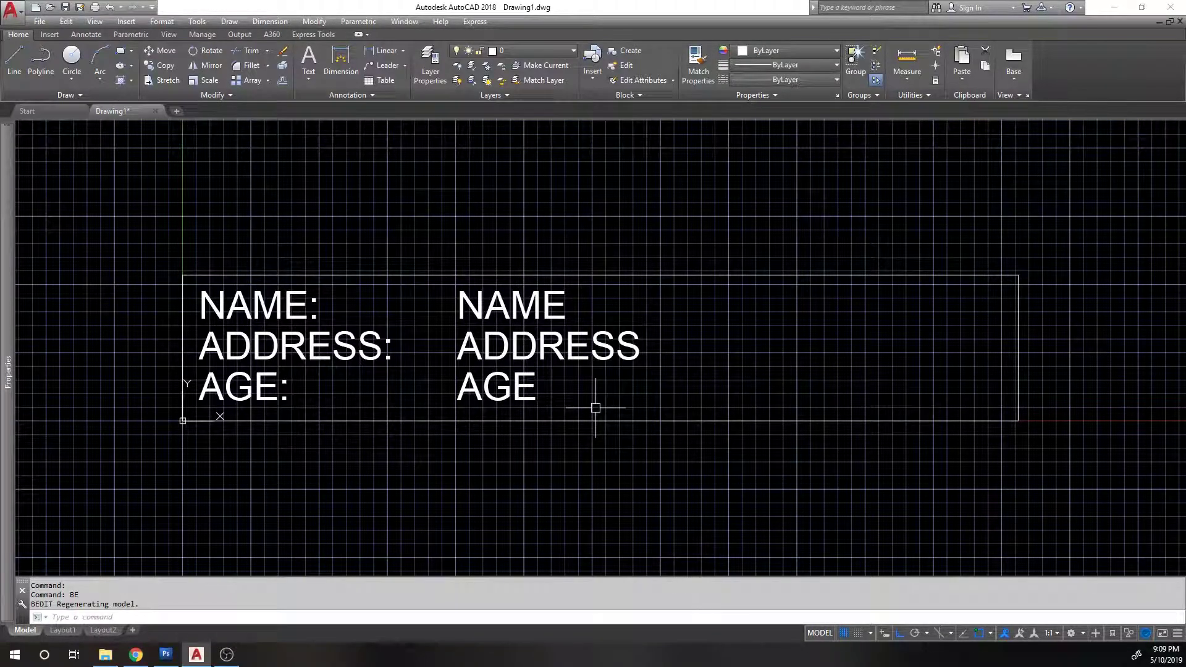
{"action": "scroll", "coordinate": [580, 370], "scroll_direction": "down", "scroll_amount": 1}
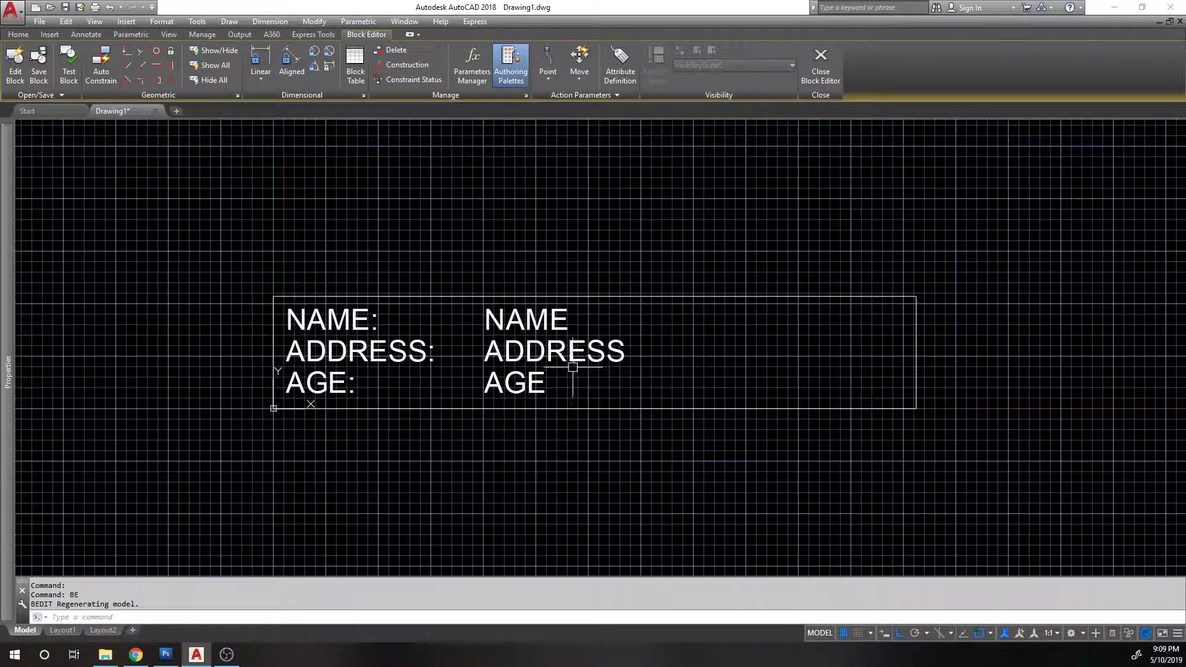
{"action": "key", "text": "F7"}
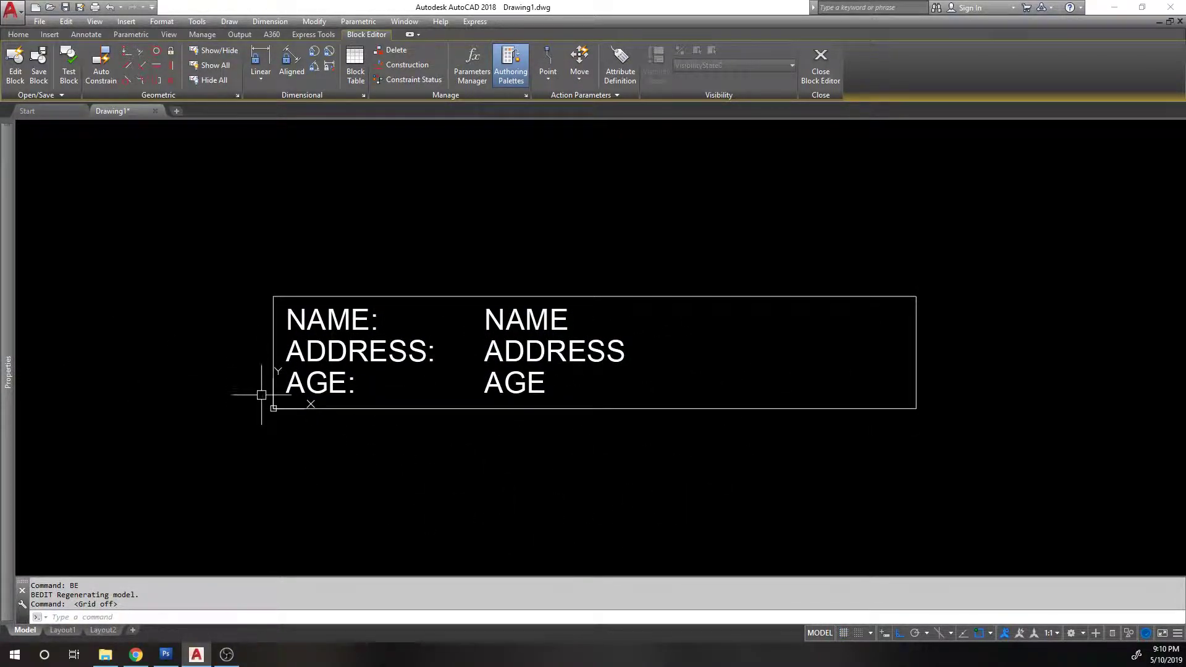
- Move FORM2's frame and labels up and right, away from the block base point
{"action": "middle_click_drag", "start_coordinate": [301, 408], "coordinate": [335, 405]}
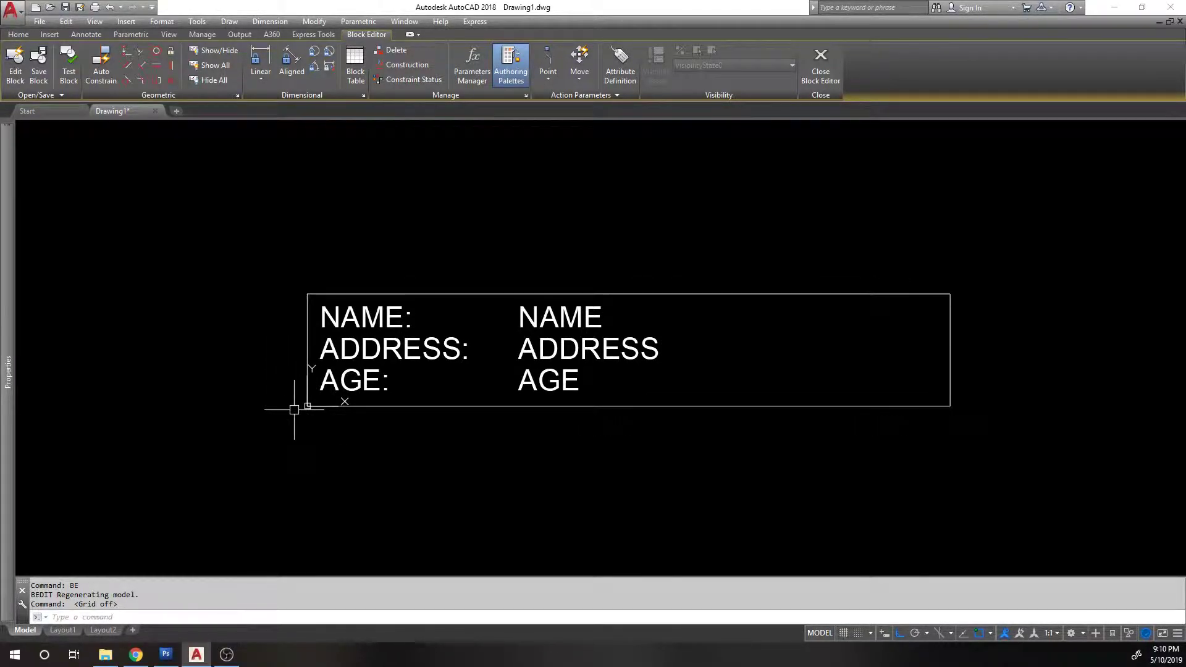
{"action": "scroll", "coordinate": [304, 410], "scroll_direction": "up", "scroll_amount": 2}
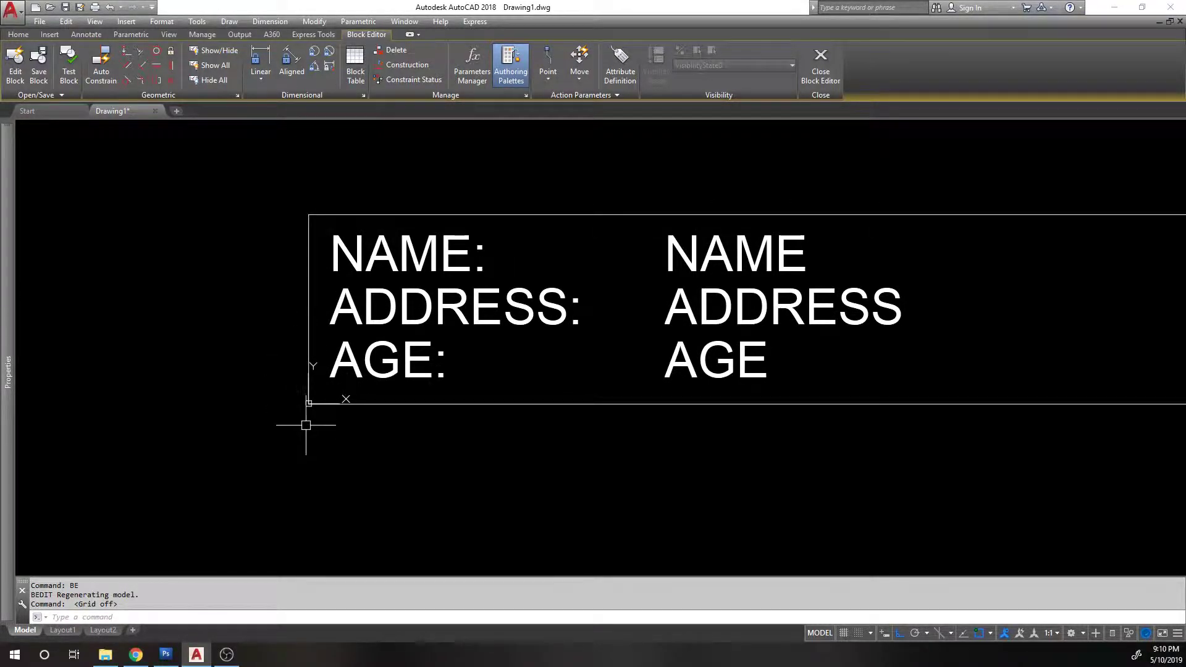
{"action": "scroll", "coordinate": [278, 425], "scroll_direction": "down", "scroll_amount": 2}
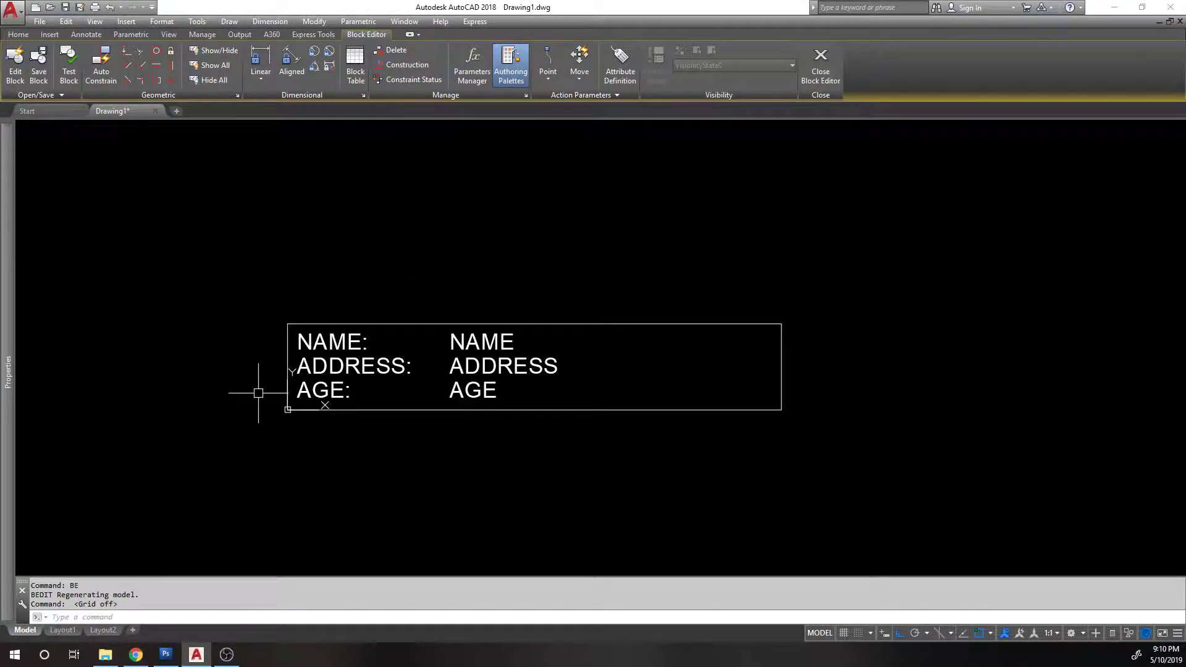
{"action": "type", "text": "m"}
{"action": "key", "text": "Return"}
{"action": "left_click", "coordinate": [249, 310]}
{"action": "left_click", "coordinate": [1094, 521]}
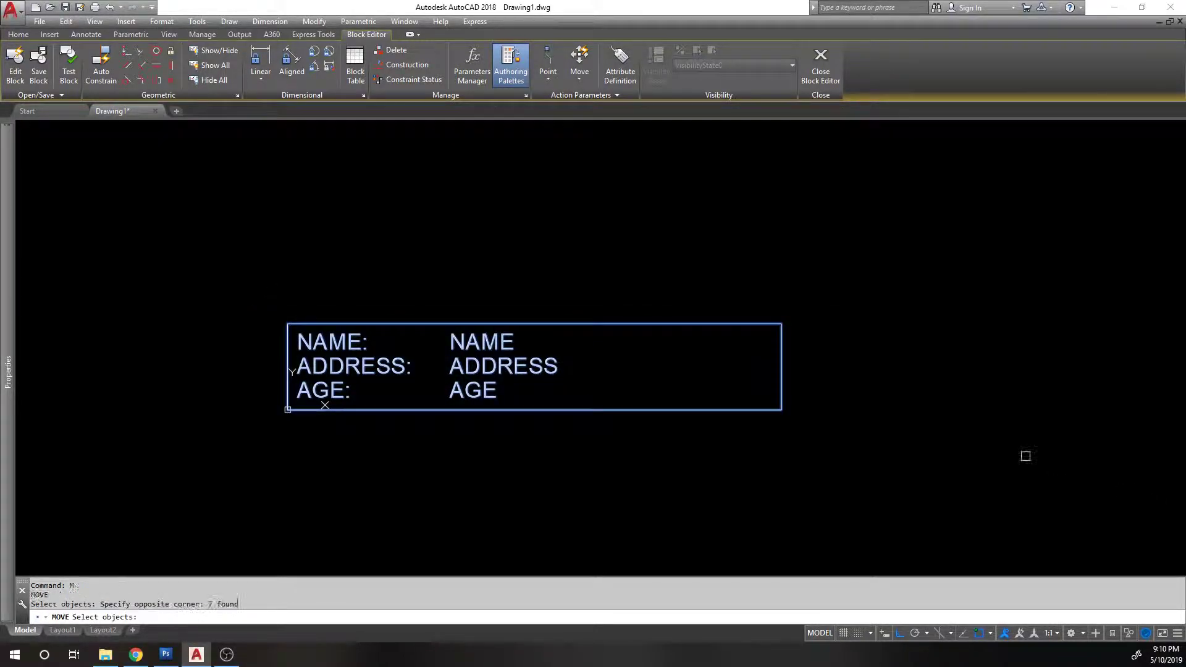
{"action": "key", "text": "Return"}
{"action": "left_click", "coordinate": [821, 476]}
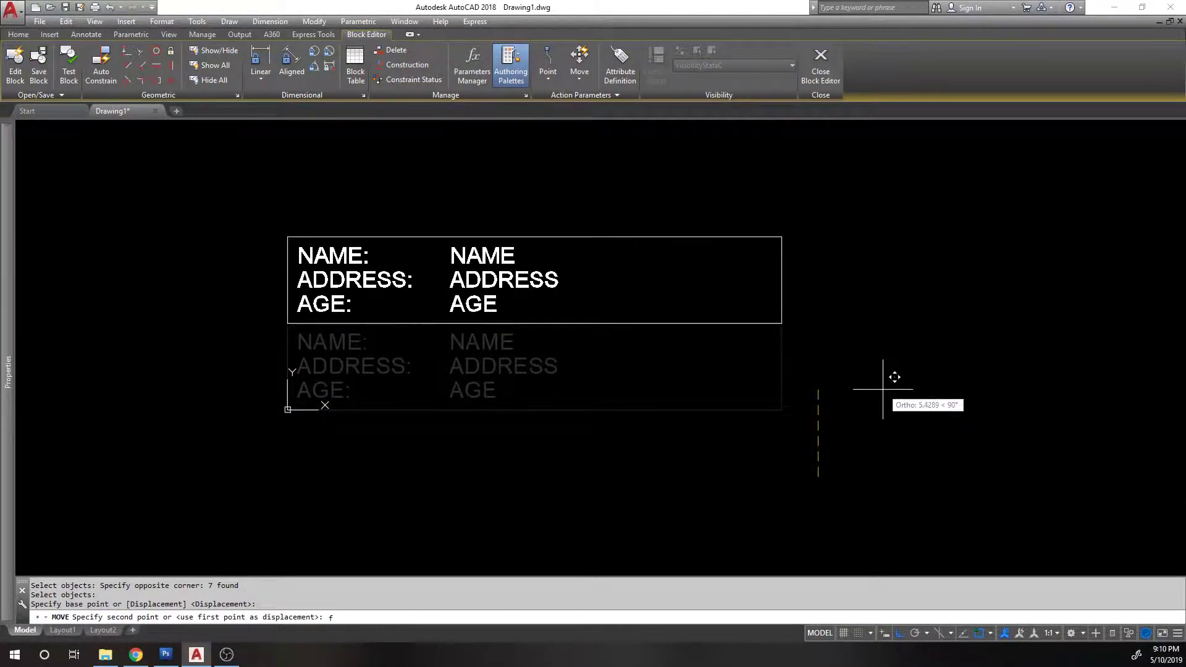
{"action": "type", "text": "f"}
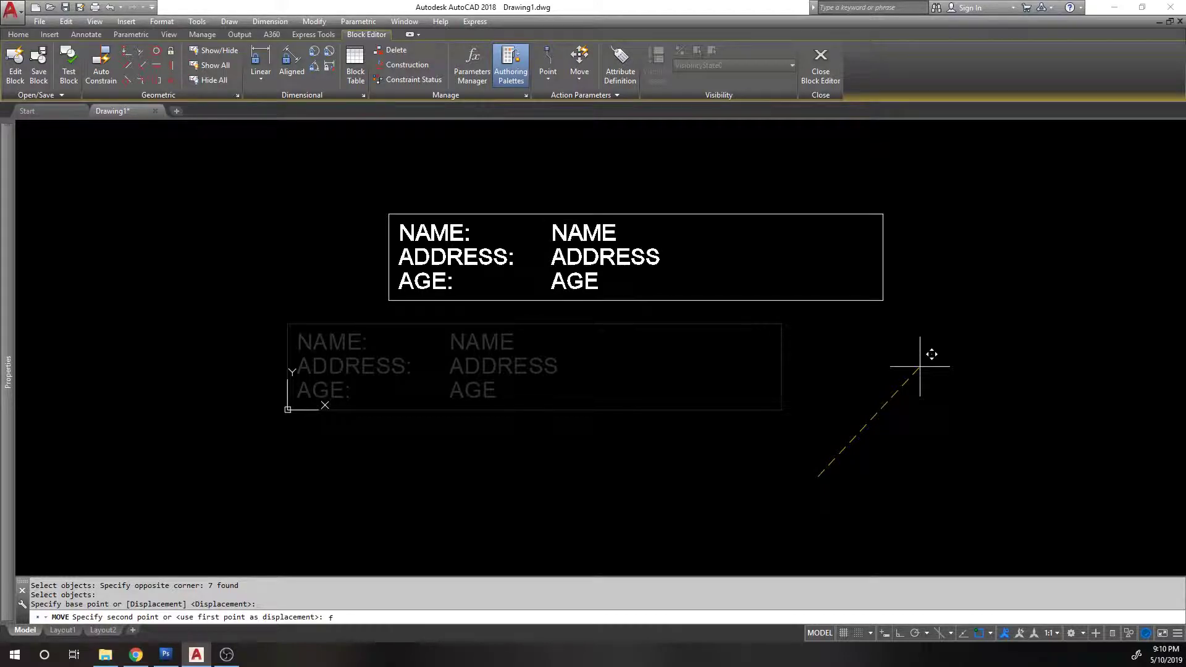
{"action": "left_click", "coordinate": [920, 367]}
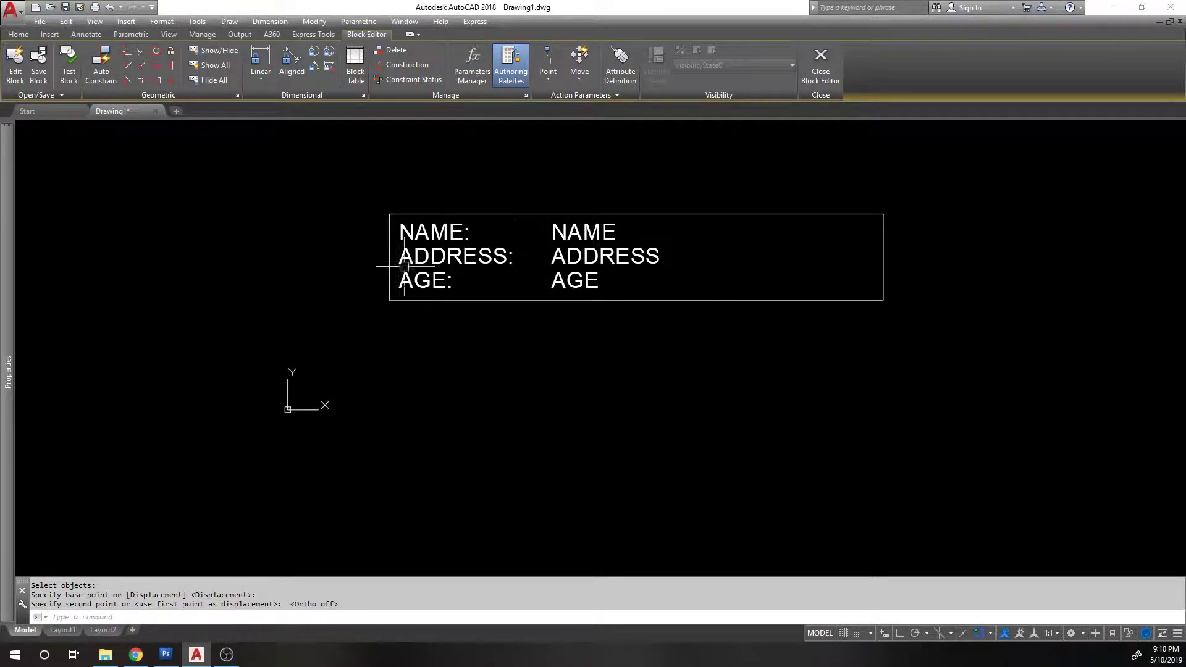
{"action": "key", "text": "Escape"}
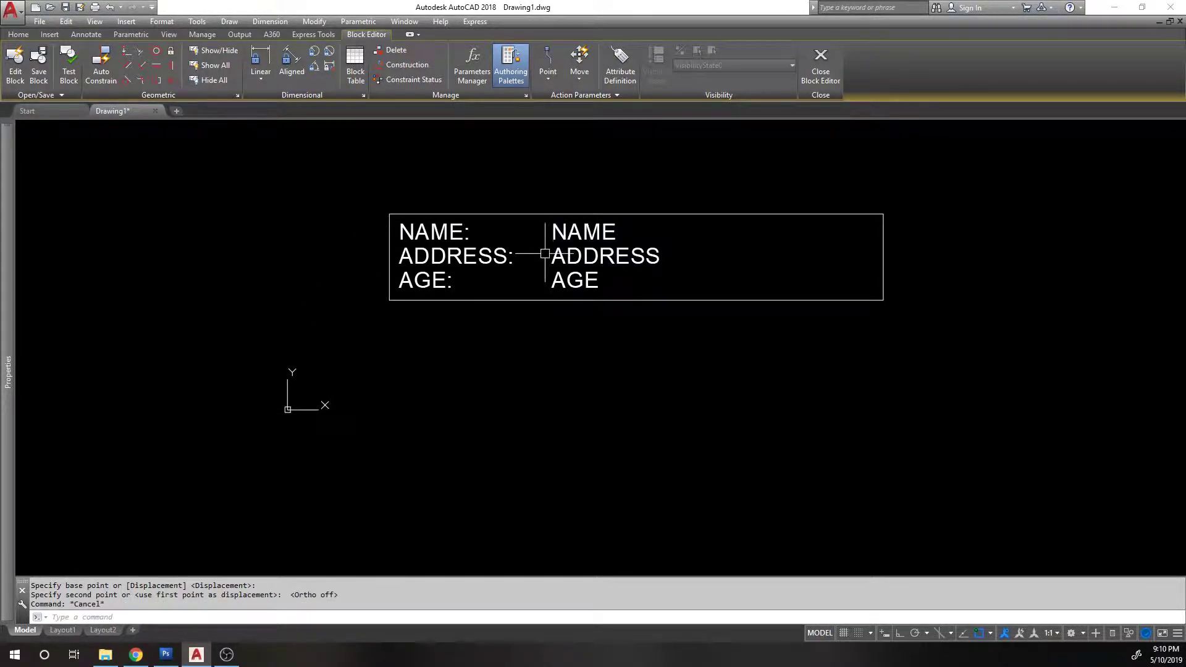
- Discard the FORM2 edits and draw a short diagonal line
{"action": "left_click", "coordinate": [828, 83]}
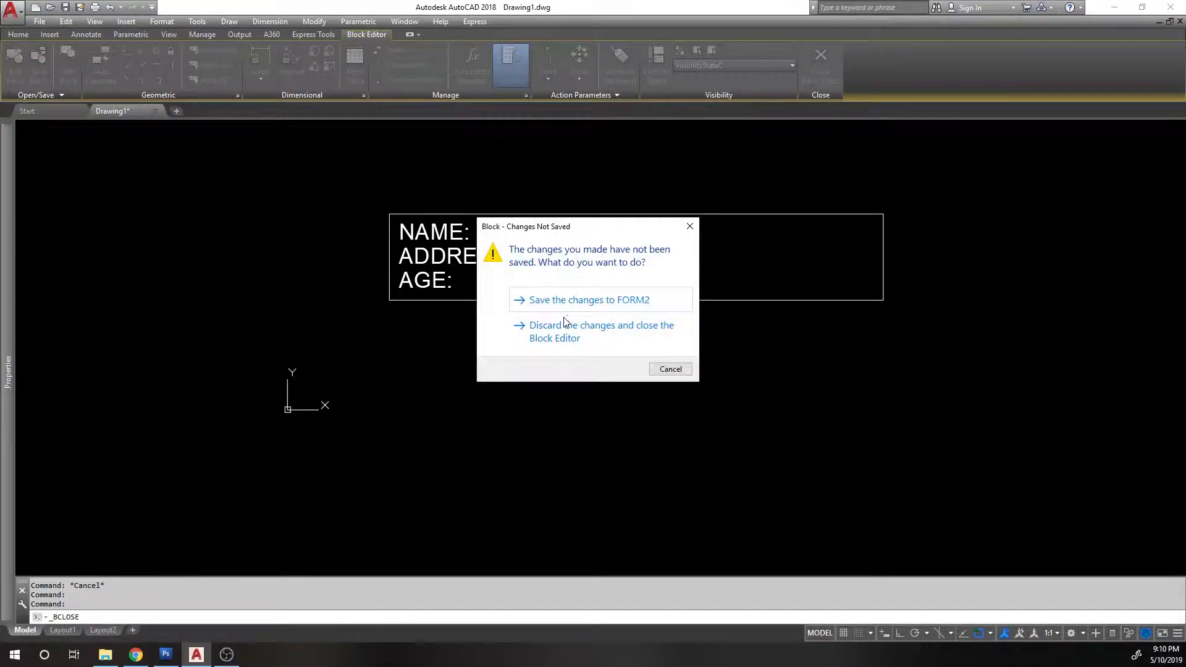
{"action": "left_click", "coordinate": [565, 328]}
{"action": "middle_click_drag", "start_coordinate": [379, 437], "coordinate": [542, 366]}
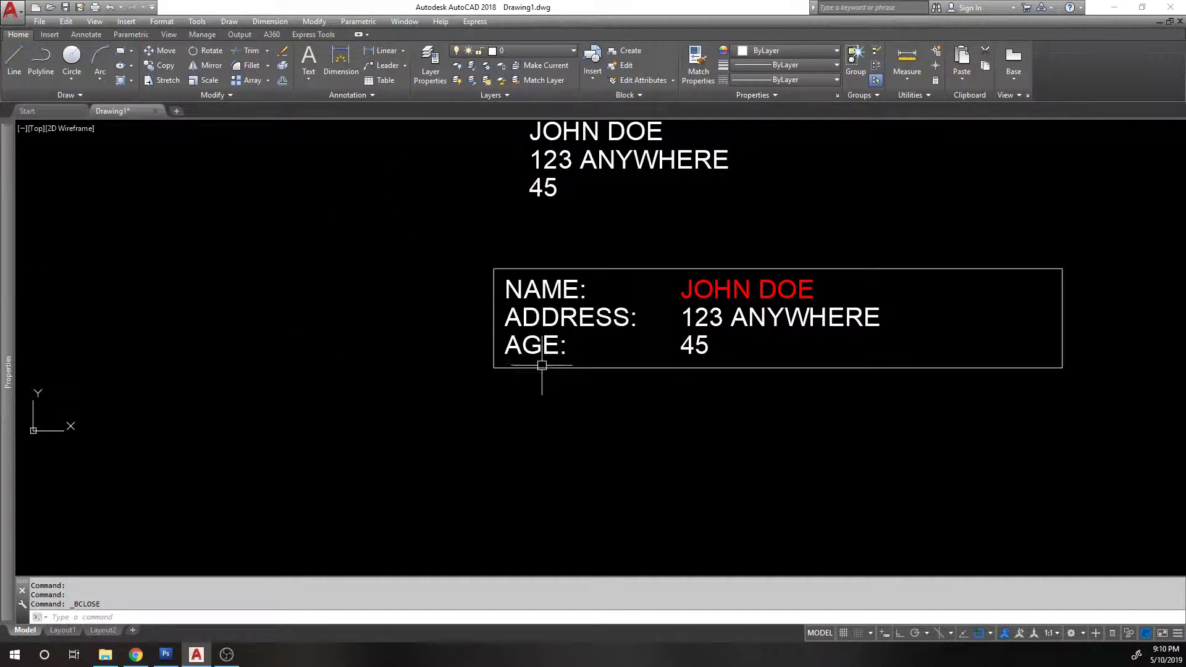
{"action": "type", "text": "L"}
{"action": "key", "text": "Return"}
{"action": "left_click", "coordinate": [494, 370]}
{"action": "left_click", "coordinate": [342, 434]}
{"action": "key", "text": "Return"}
- Reopen the inserted FORM2 block in the Block Editor with BE
{"action": "middle_click_drag", "start_coordinate": [435, 297], "coordinate": [348, 317]}
{"action": "left_click", "coordinate": [463, 305]}
{"action": "type", "text": "BE"}
{"action": "key", "text": "Return"}
{"action": "key", "text": "Return"}
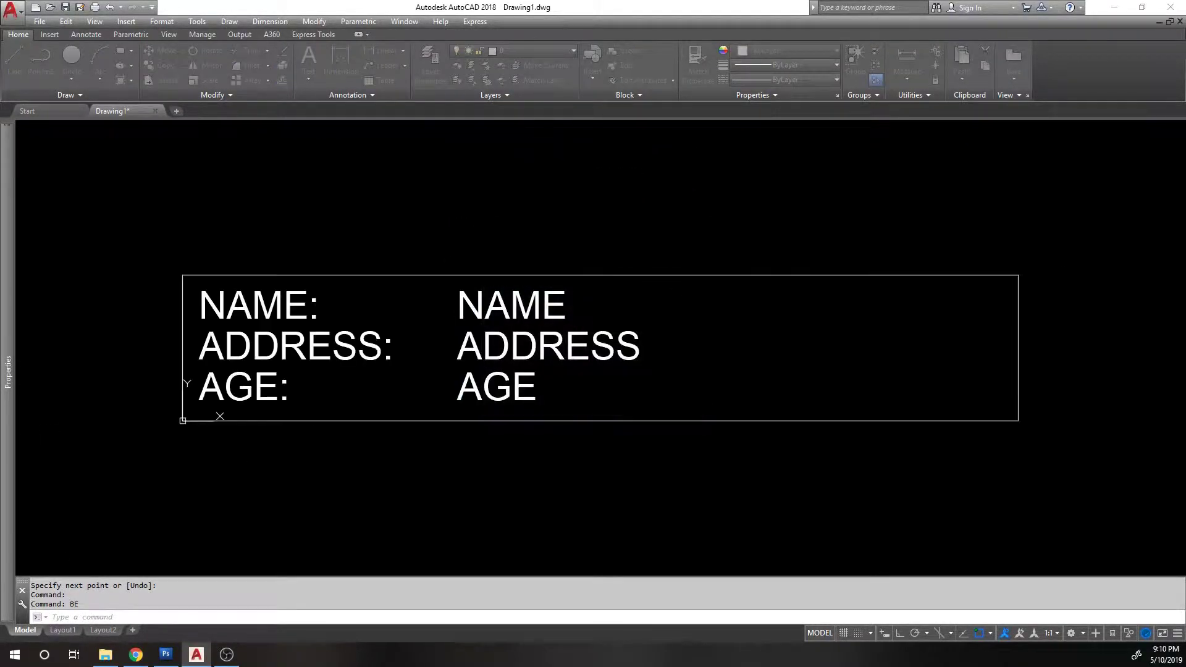
{"action": "scroll", "coordinate": [389, 357], "scroll_direction": "down", "scroll_amount": 3}
- Move the form's contents up-right and save the changes to FORM2
{"action": "type", "text": "m"}
{"action": "key", "text": "Return"}
{"action": "left_click", "coordinate": [983, 466]}
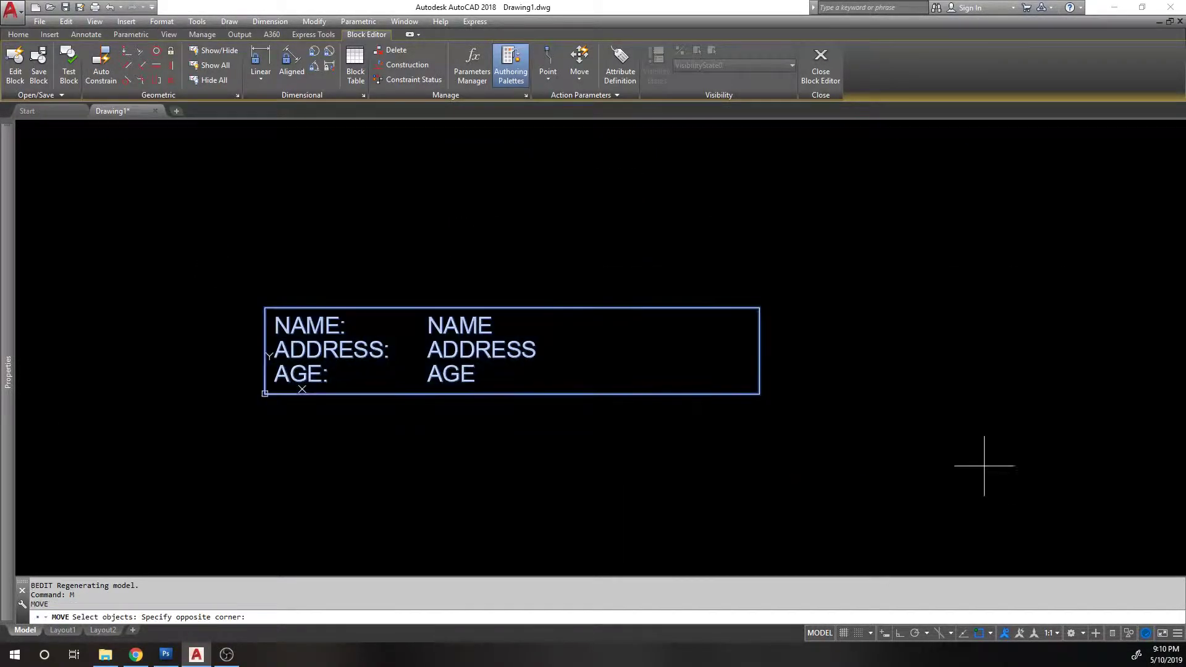
{"action": "key", "text": "Return"}
{"action": "left_click", "coordinate": [828, 470]}
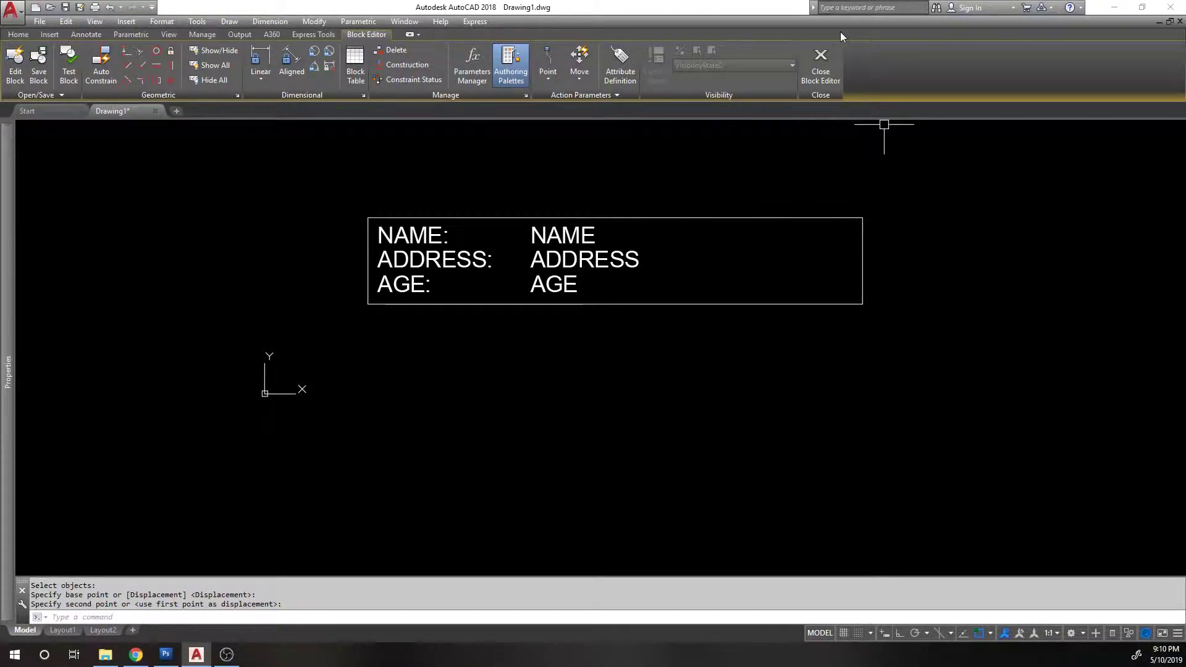
{"action": "left_click", "coordinate": [803, 70]}
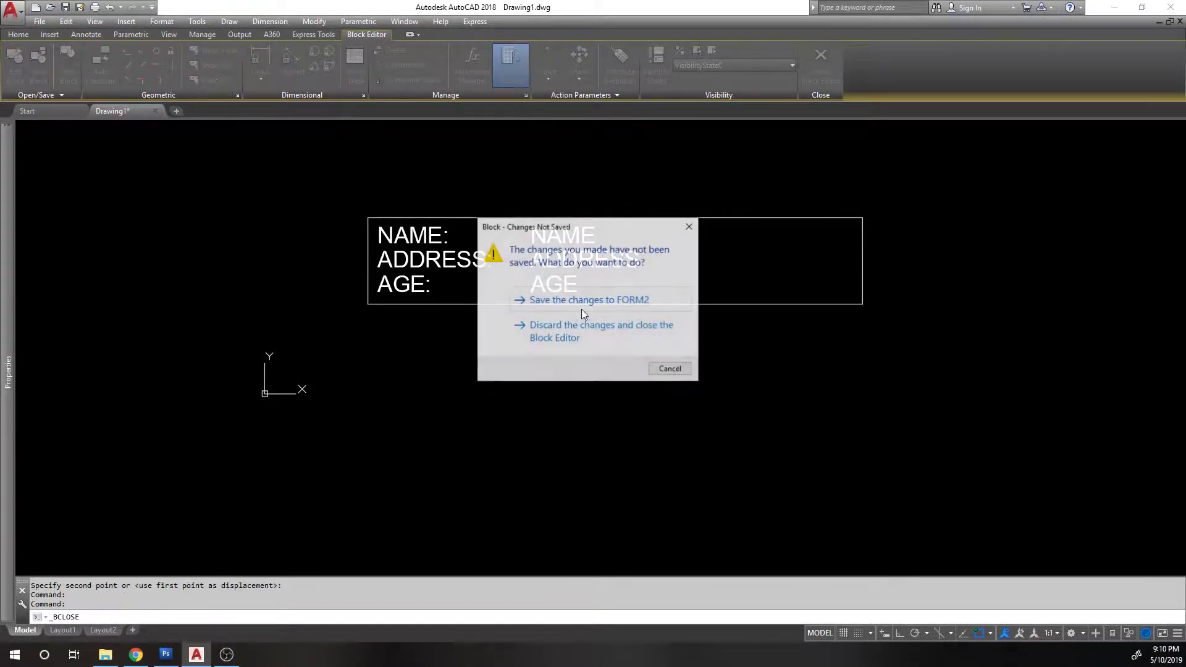
{"action": "left_click", "coordinate": [596, 302]}
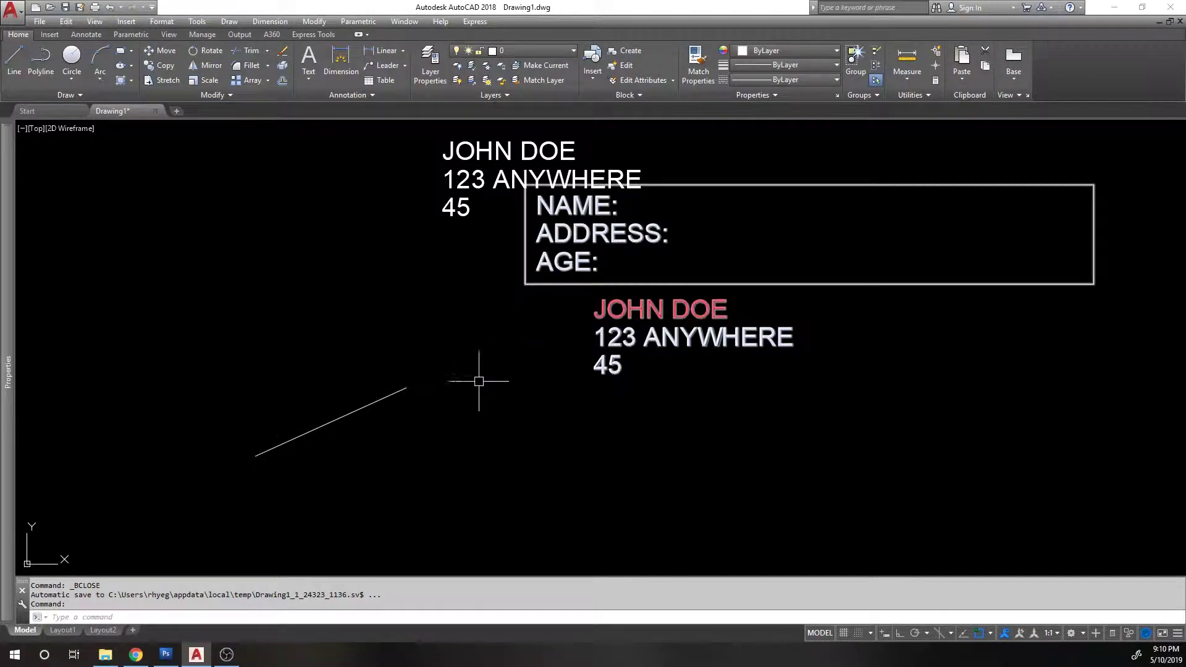
- Select the inserted FORM2 block and undo BCLOSE with U
{"action": "left_click", "coordinate": [571, 234]}
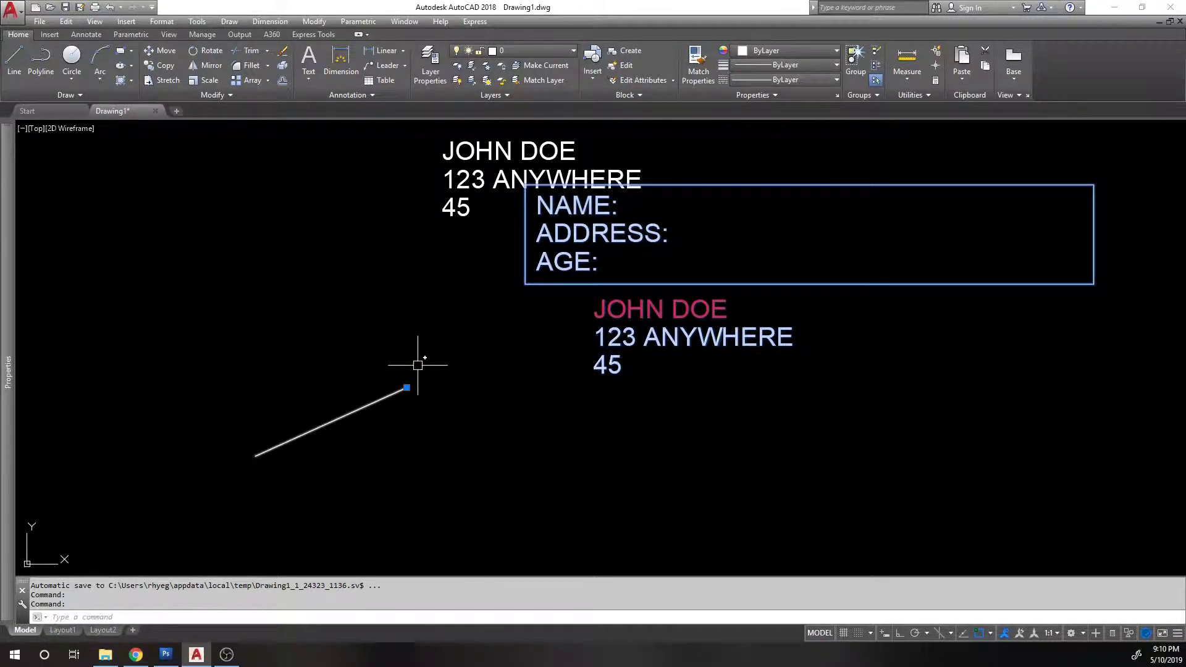
{"action": "type", "text": "U"}
{"action": "key", "text": "Return"}
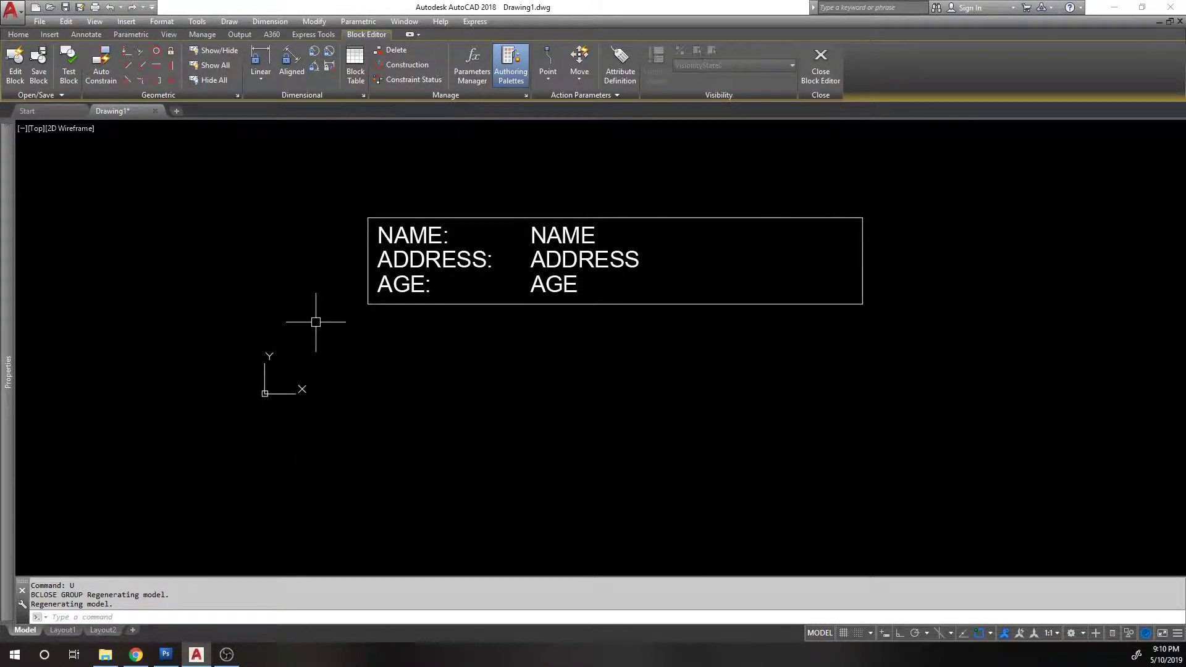
{"action": "middle_click_drag", "start_coordinate": [313, 320], "coordinate": [309, 347]}
{"action": "type", "text": "U"}
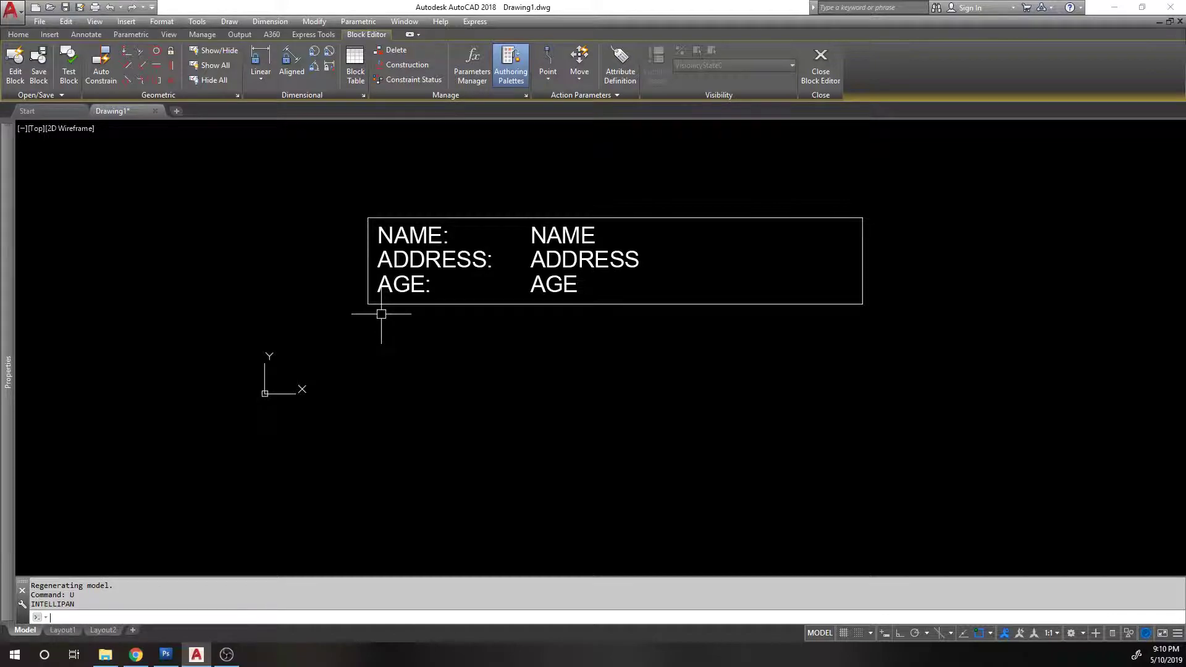
{"action": "key", "text": "Return"}
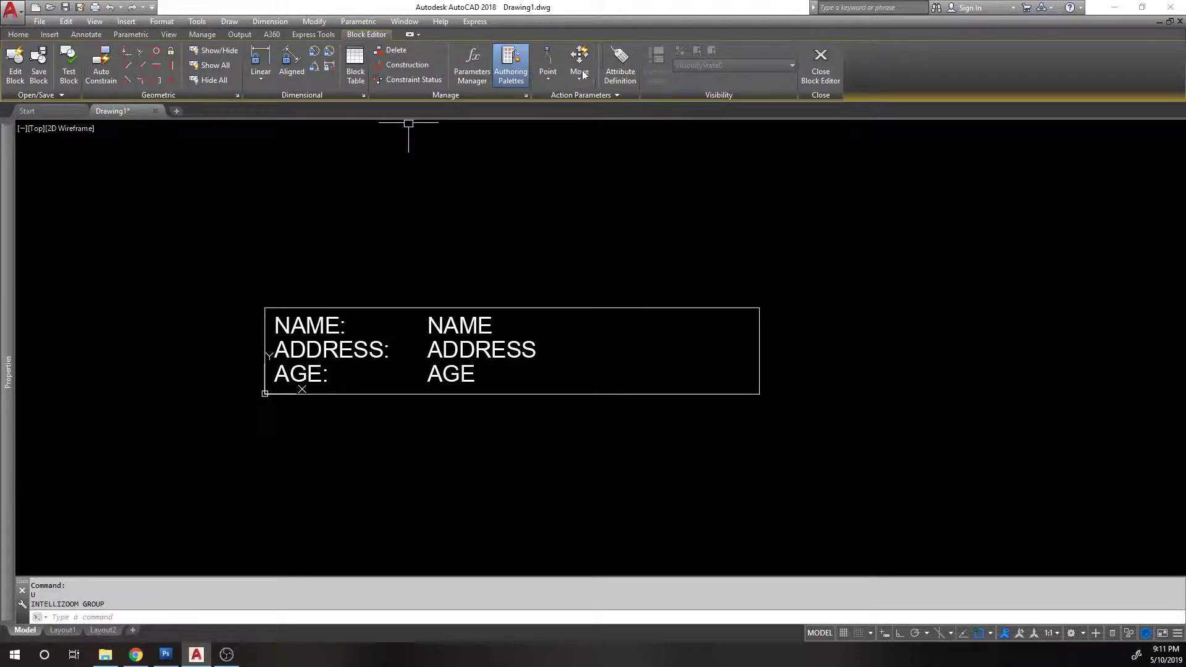
{"action": "left_click", "coordinate": [547, 79]}
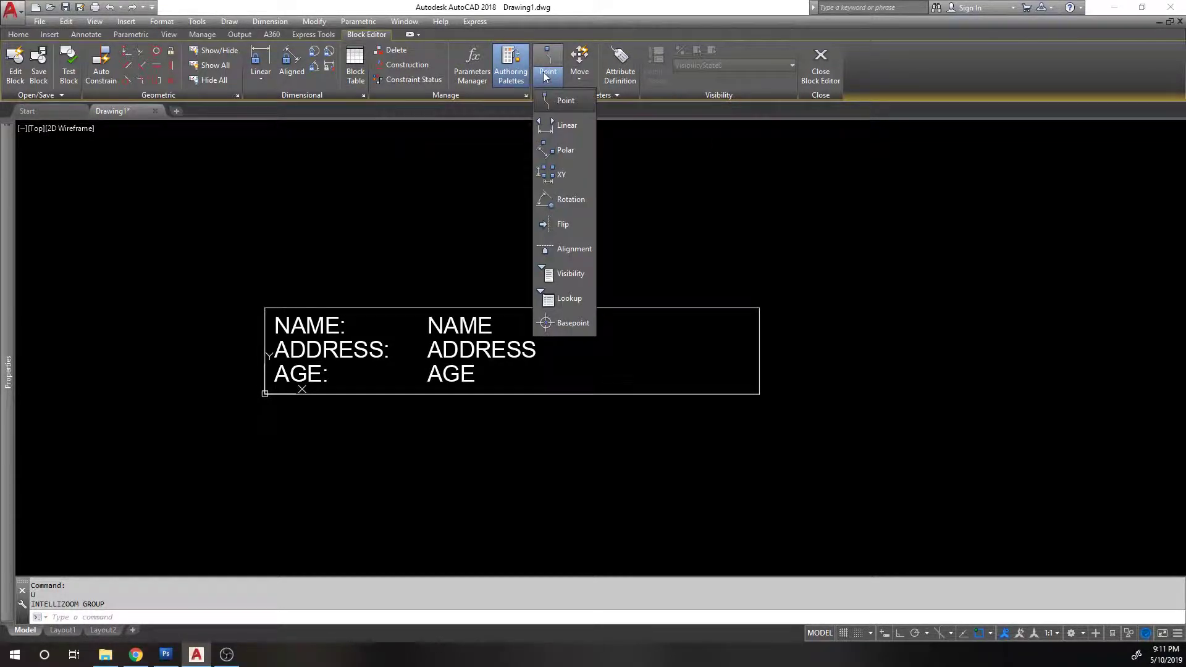
{"action": "left_click", "coordinate": [549, 70]}
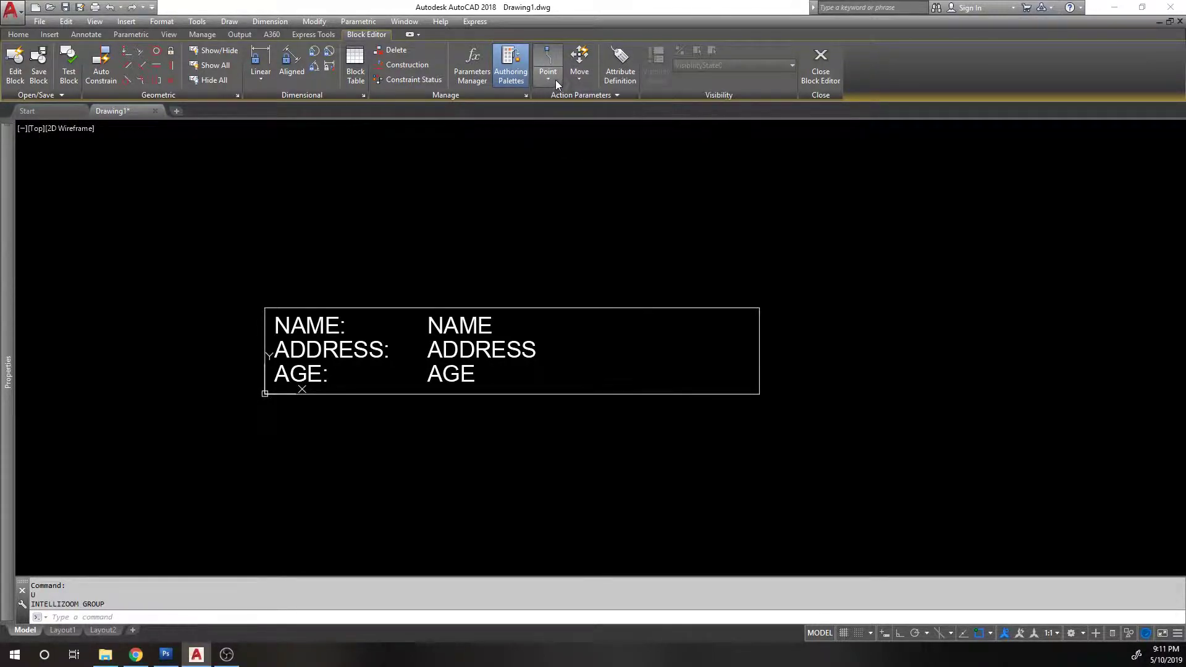
{"action": "left_click", "coordinate": [555, 80]}
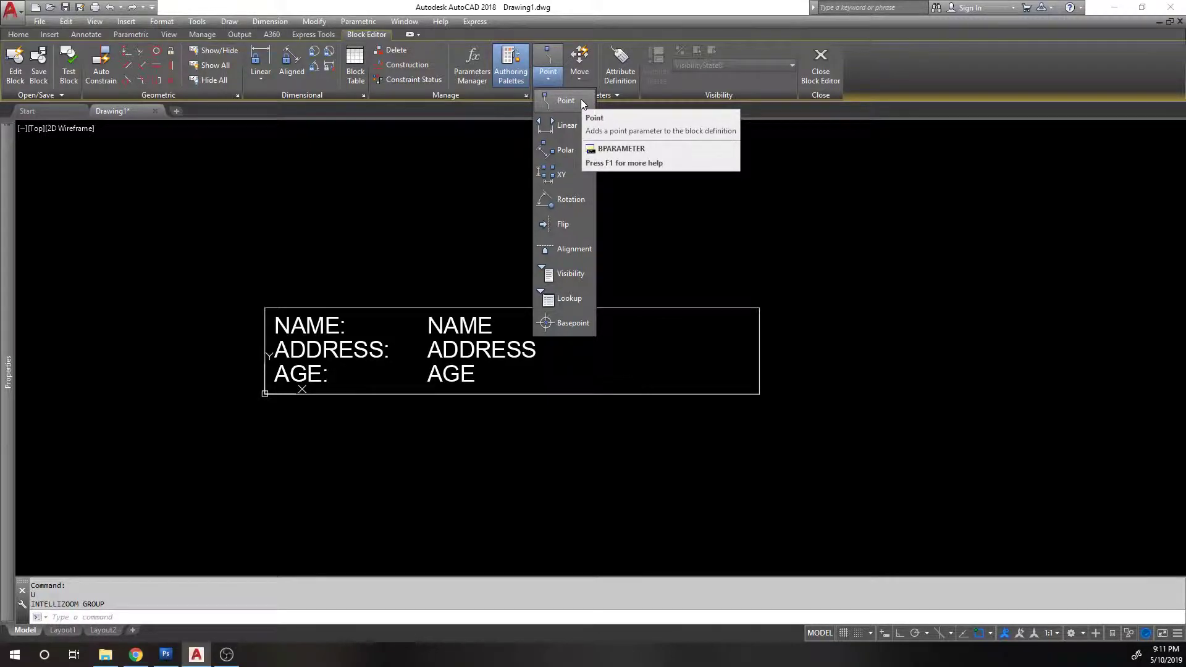
{"action": "left_click", "coordinate": [580, 77]}
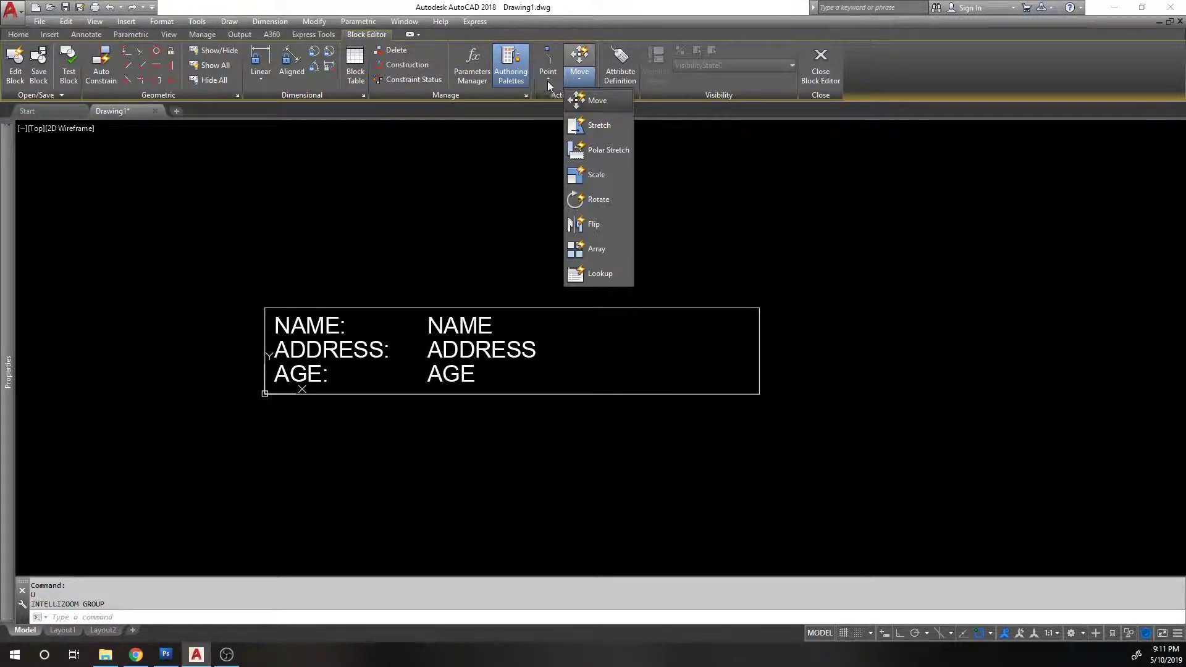
{"action": "left_click", "coordinate": [586, 77]}
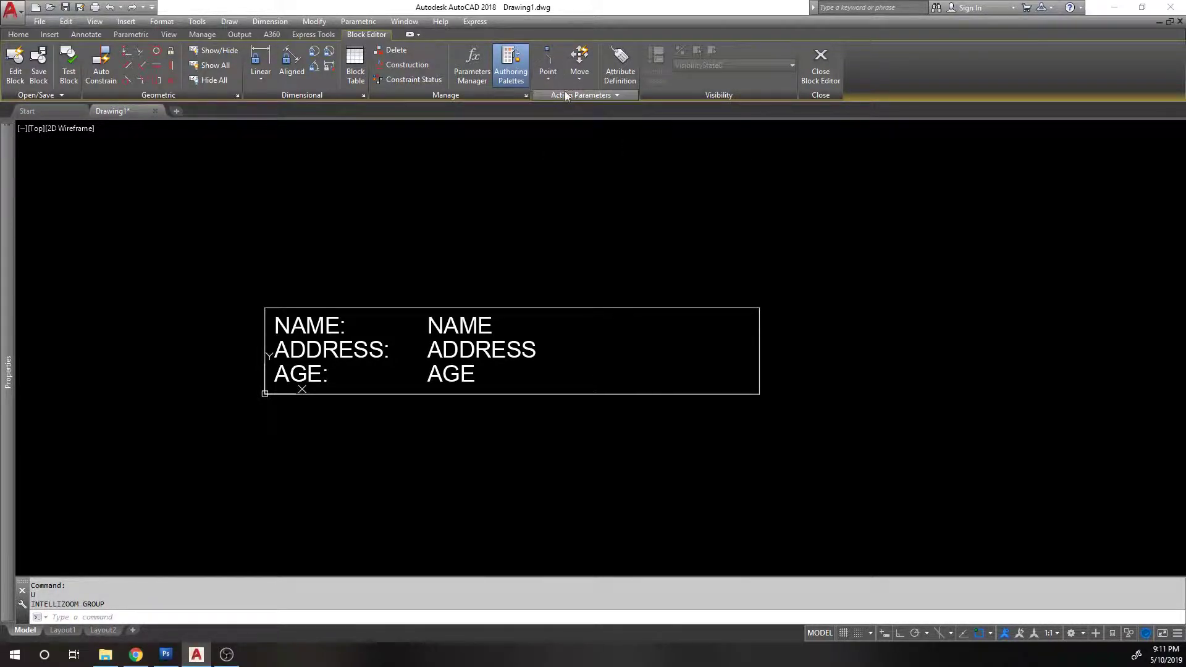
{"action": "left_click", "coordinate": [572, 96]}
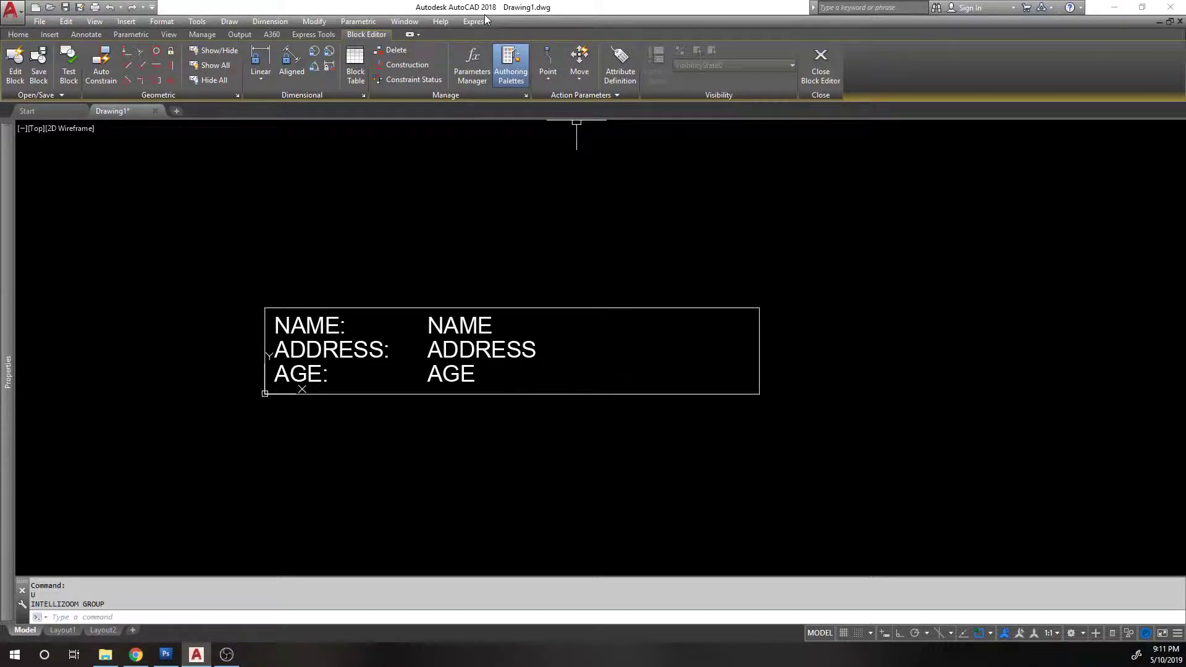
- Hide the ribbon, then bring it back with the RIBBON command
{"action": "right_click", "coordinate": [955, 68]}
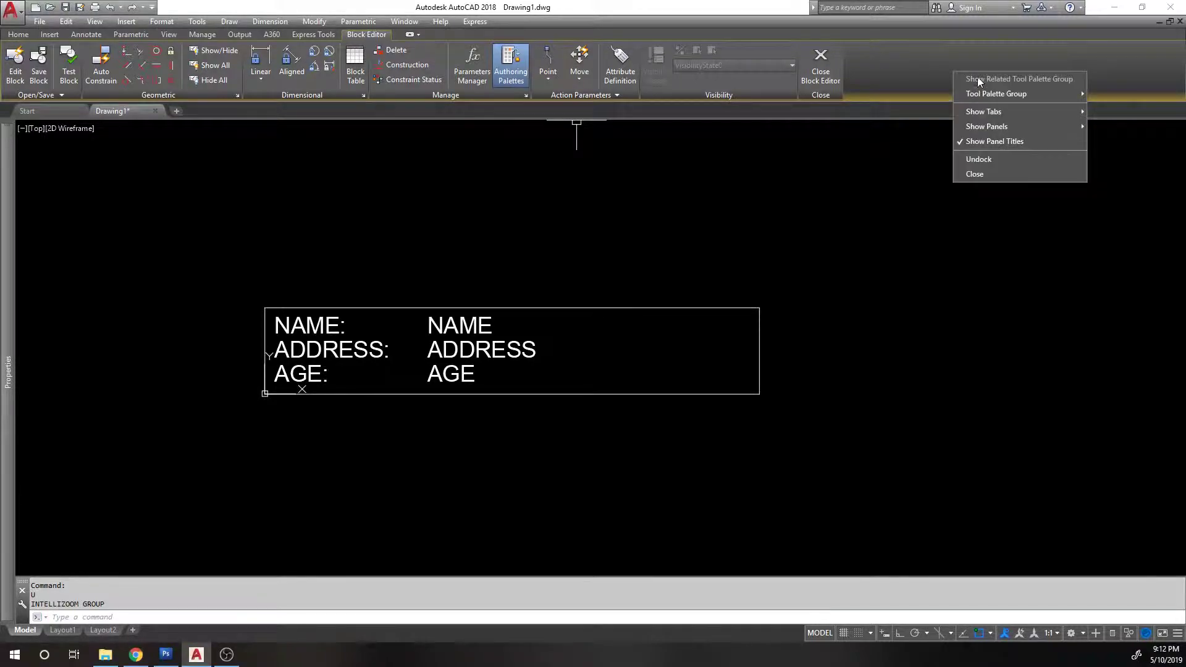
{"action": "left_click", "coordinate": [976, 175]}
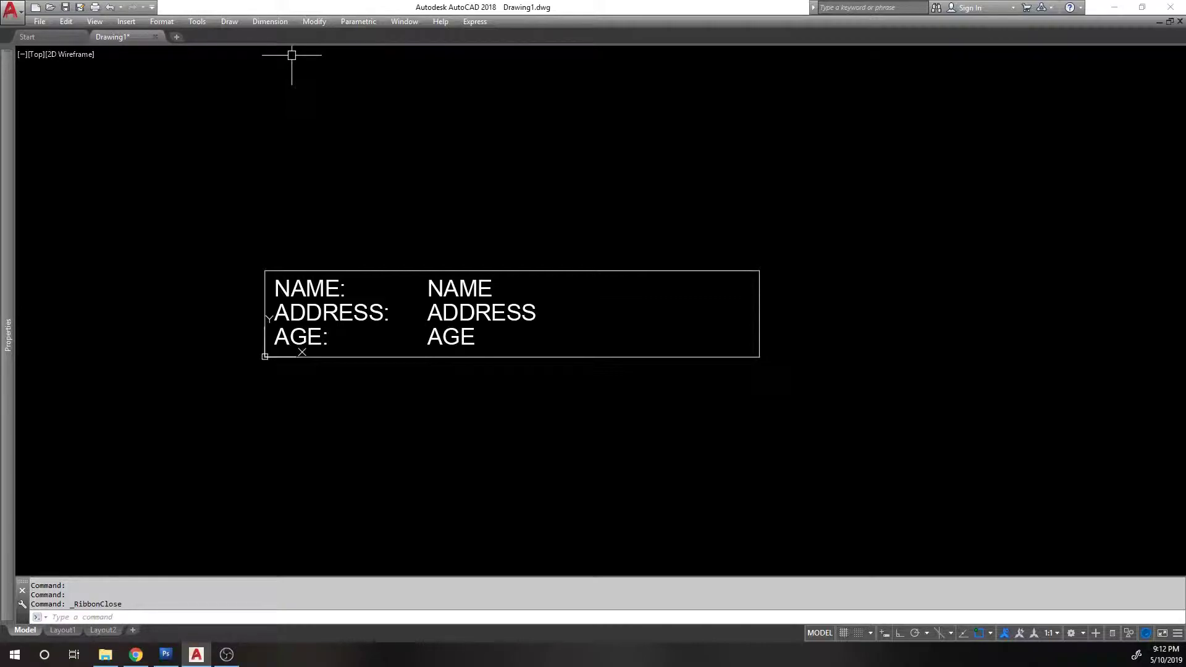
{"action": "type", "text": "IBBON"}
{"action": "key", "text": "Return"}
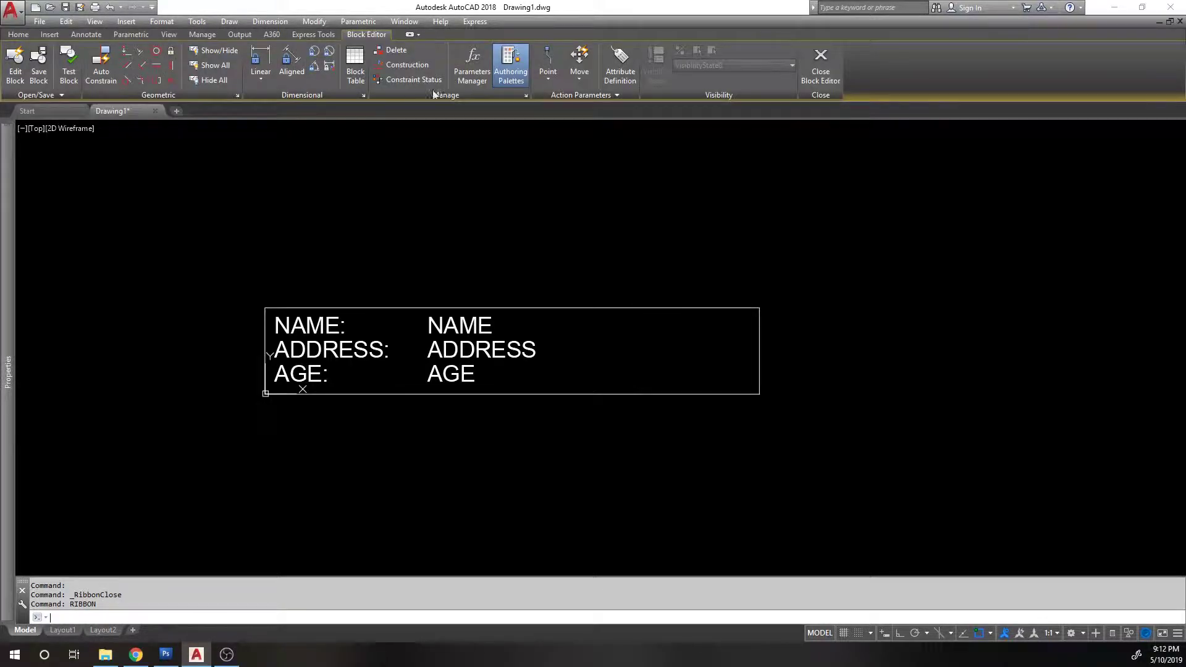
- Close the Block Editor, answer the save-changes prompt, and select then deselect the inserted form
{"action": "left_click", "coordinate": [821, 65]}
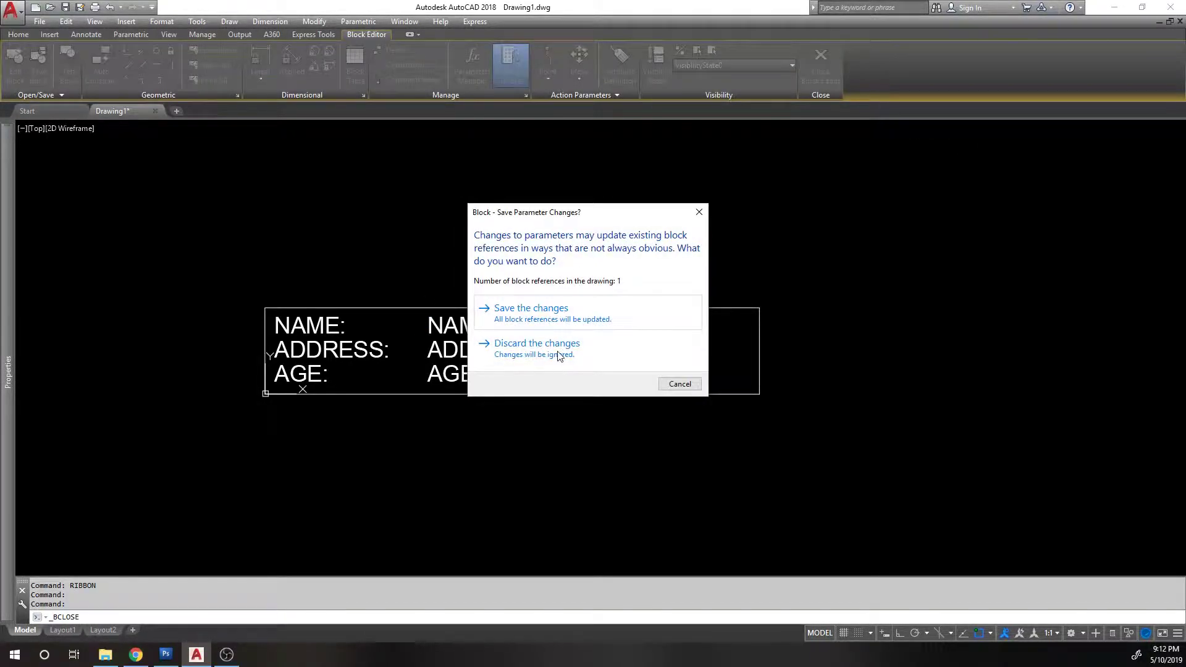
{"action": "left_click", "coordinate": [537, 343]}
{"action": "left_click", "coordinate": [446, 319]}
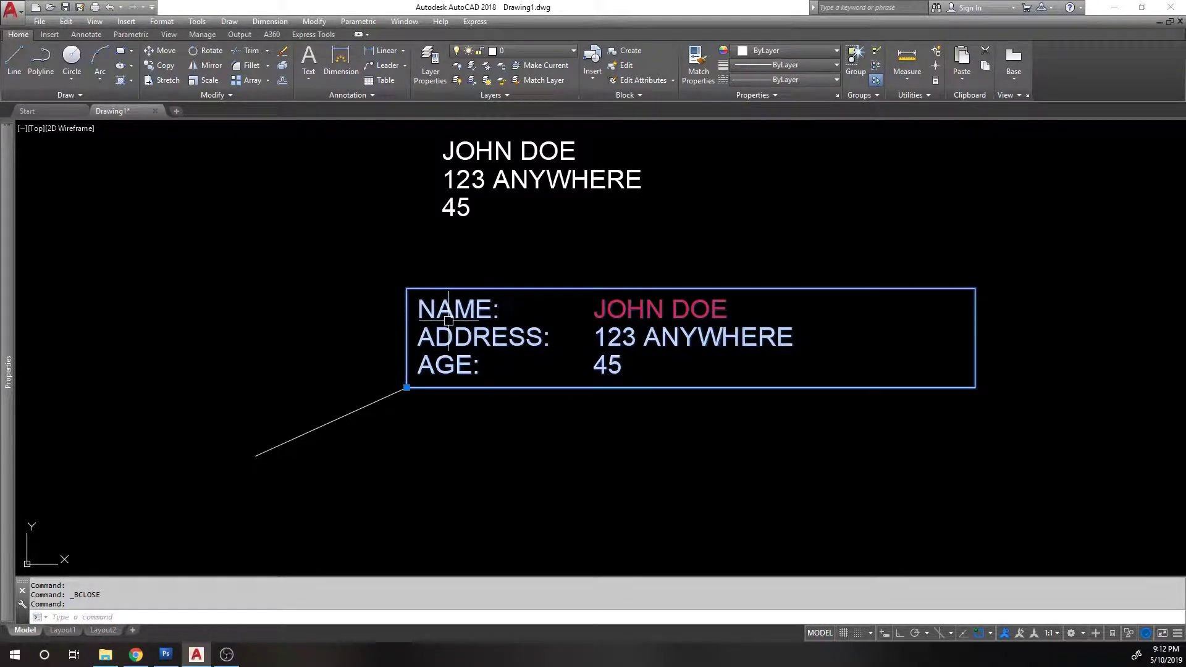
{"action": "key", "text": "Escape"}
- Hide the ribbon again from its right-click options
{"action": "scroll", "coordinate": [945, 170], "scroll_direction": "up", "scroll_amount": 1}
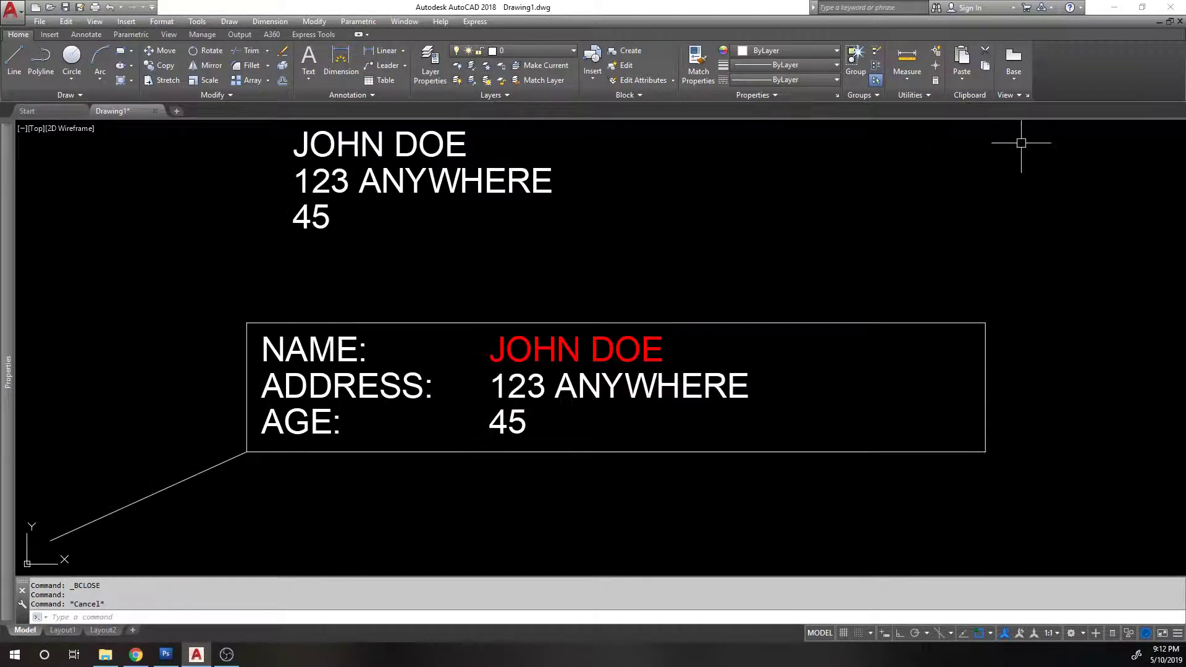
{"action": "right_click", "coordinate": [1080, 68]}
{"action": "left_click", "coordinate": [1010, 168]}
{"action": "scroll", "coordinate": [593, 271], "scroll_direction": "down", "scroll_amount": 3}
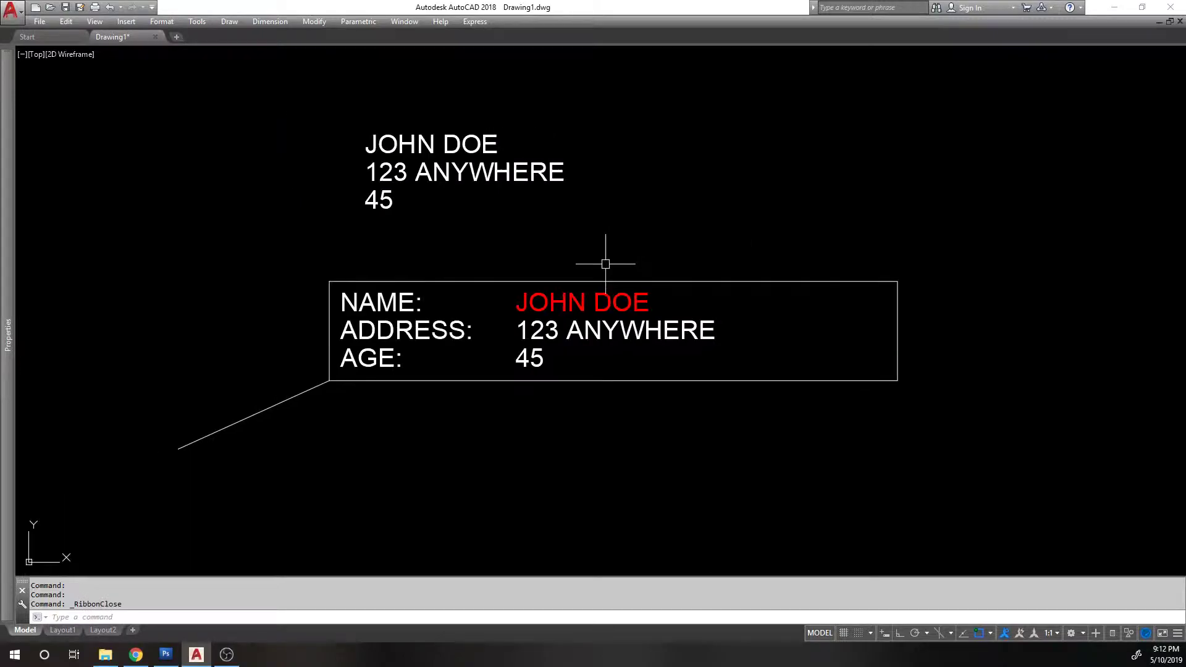
- Choose FORM2 in the Edit Block Definition chooser and open it for editing
{"action": "key", "text": "Return"}
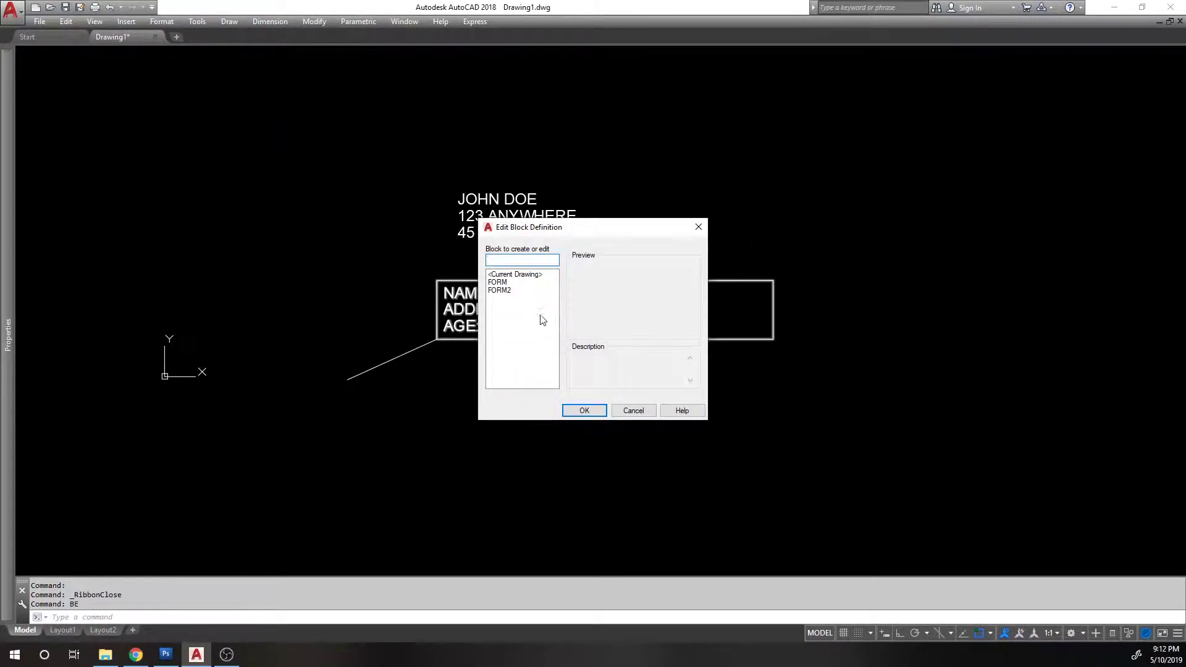
{"action": "left_click", "coordinate": [506, 291]}
{"action": "left_click", "coordinate": [582, 409]}
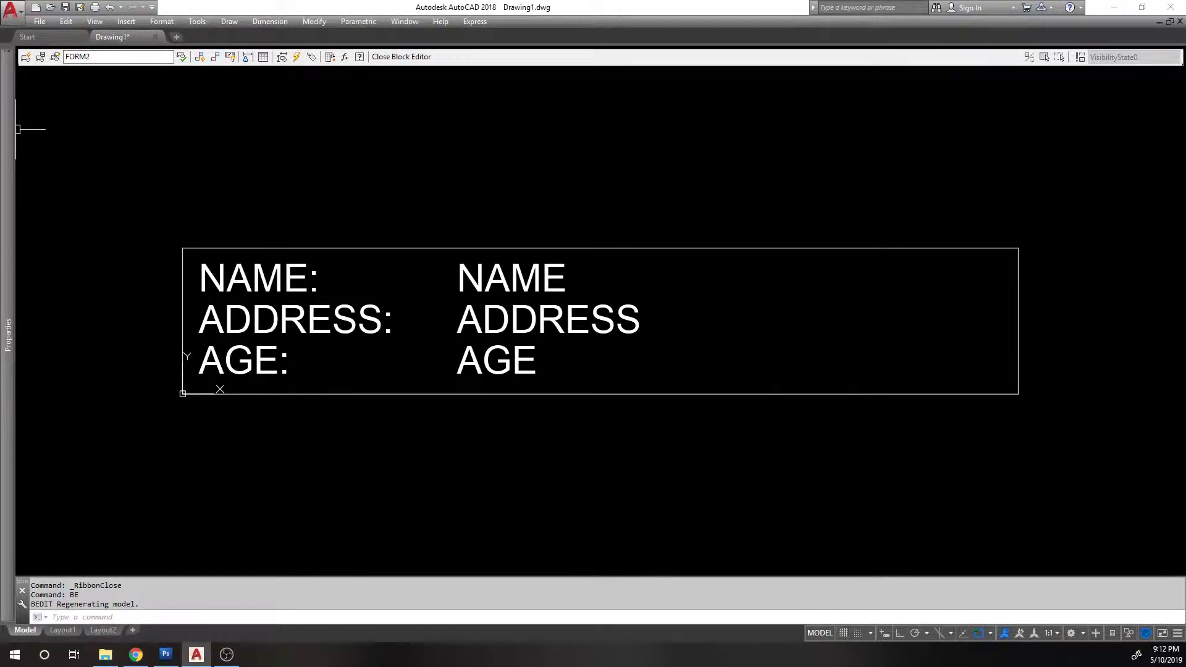
- Browse the menu bar looking for the palette options
{"action": "mouse_move", "coordinate": [13, 143]}
{"action": "left_click", "coordinate": [285, 21]}
{"action": "mouse_move", "coordinate": [165, 23]}
{"action": "mouse_move", "coordinate": [88, 24]}
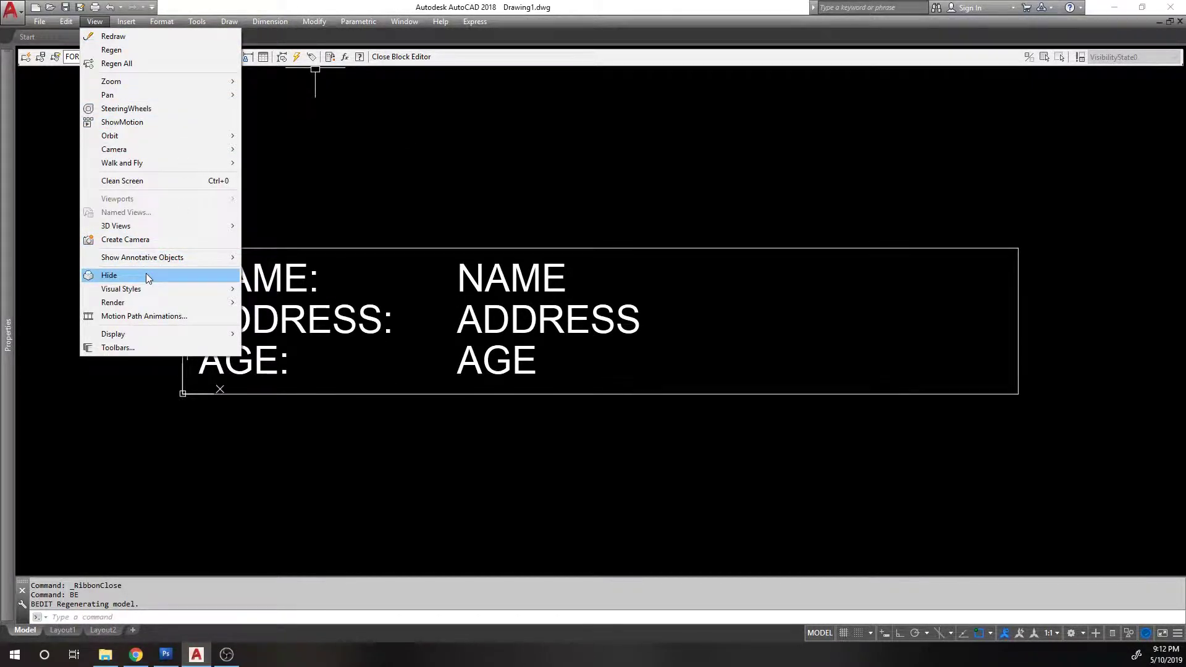
- Open the Tool Palettes window from Tools > Palettes
{"action": "left_click", "coordinate": [148, 23]}
{"action": "left_click", "coordinate": [197, 21]}
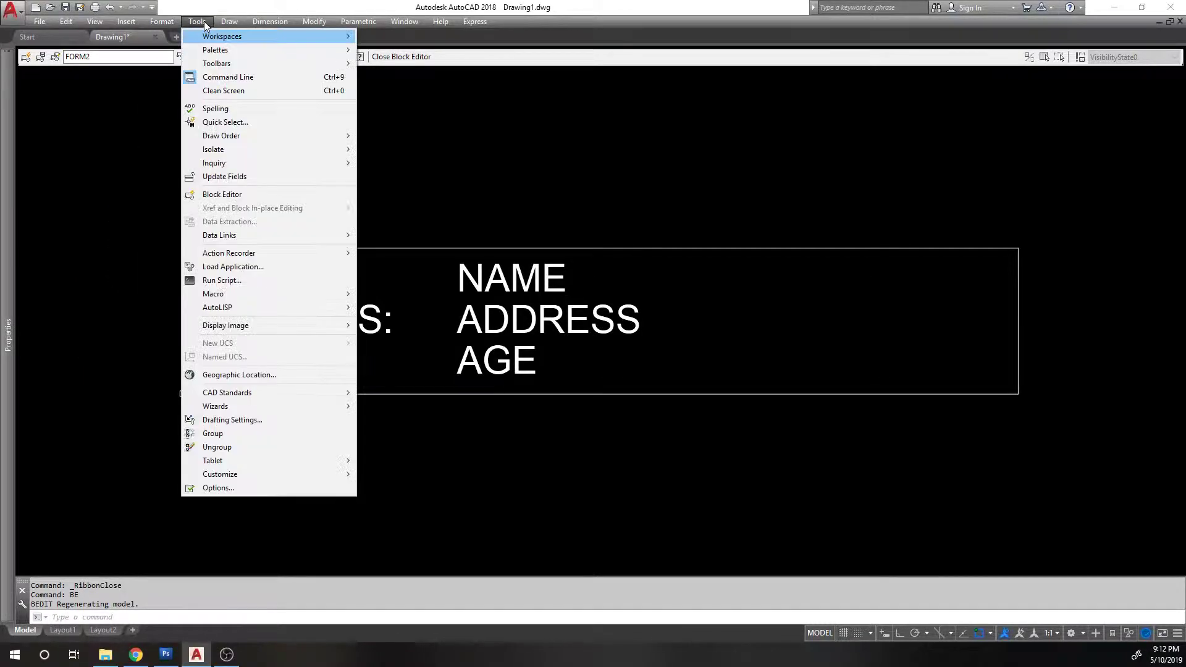
{"action": "mouse_move", "coordinate": [229, 51]}
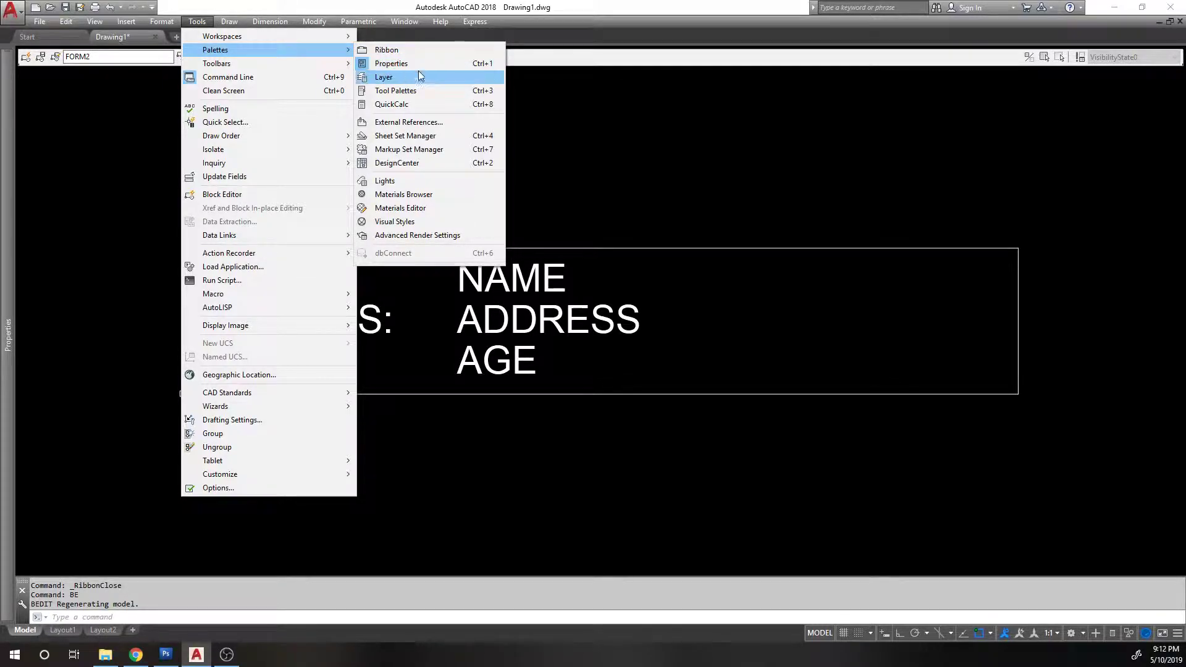
{"action": "left_click", "coordinate": [419, 88]}
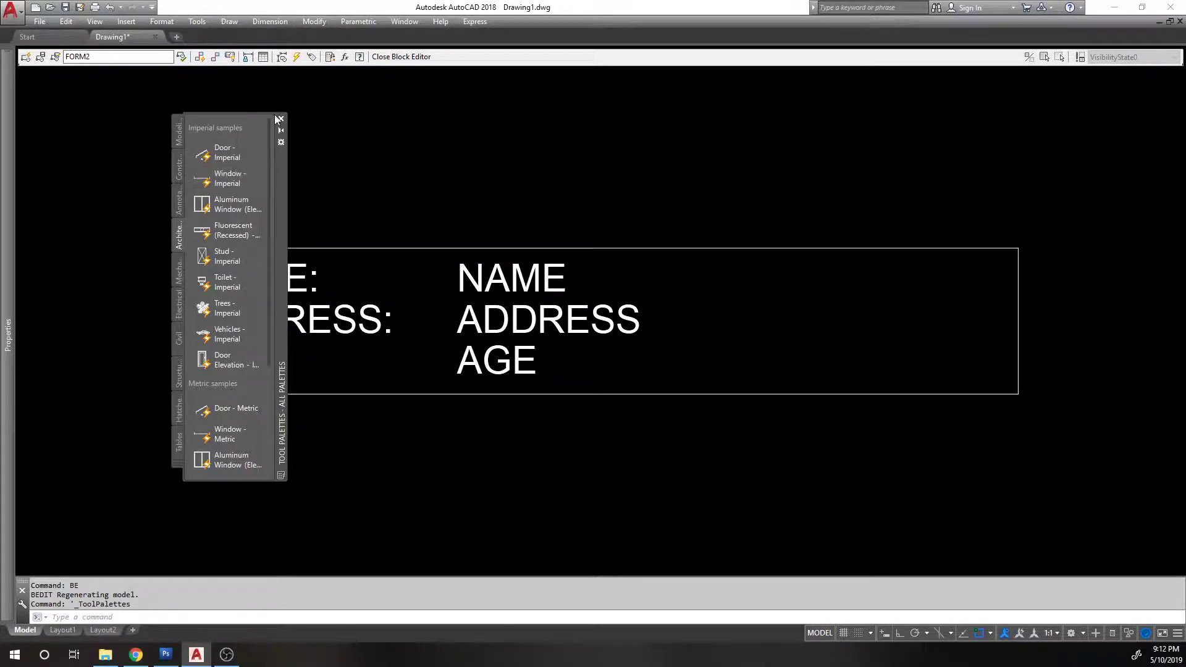
- Close the general palette, move the Block Authoring Palettes into the drawing, and close the Block Editor
{"action": "left_click", "coordinate": [279, 121]}
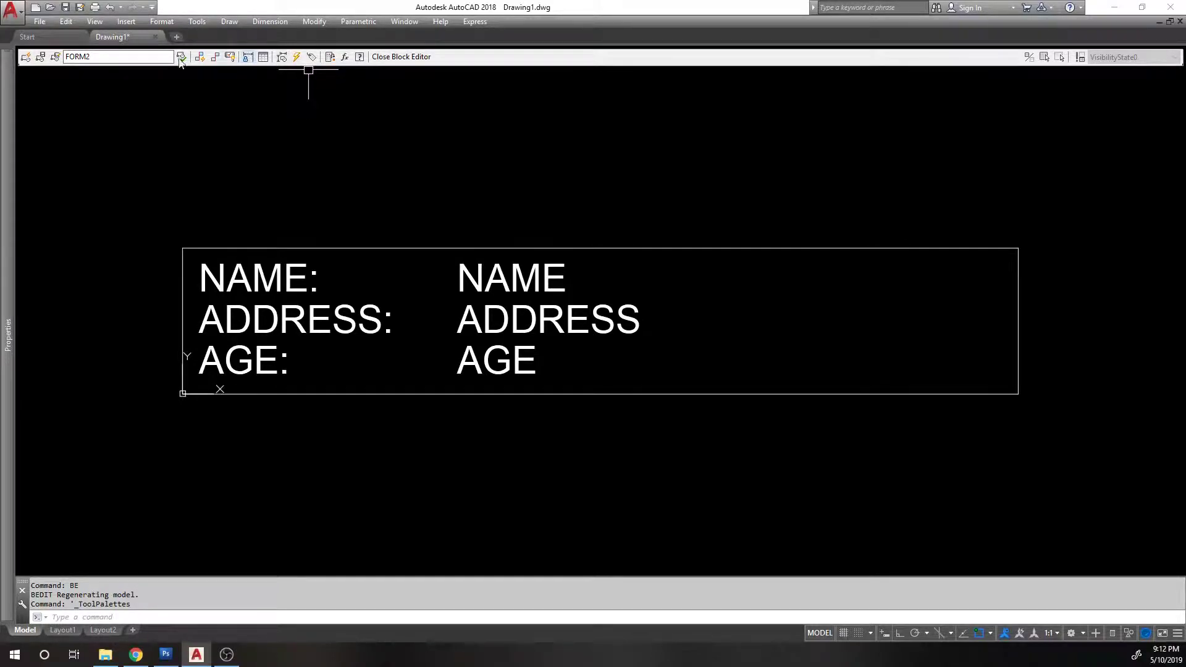
{"action": "key", "text": "ctrl+1"}
{"action": "left_click_drag", "start_coordinate": [57, 158], "coordinate": [95, 136]}
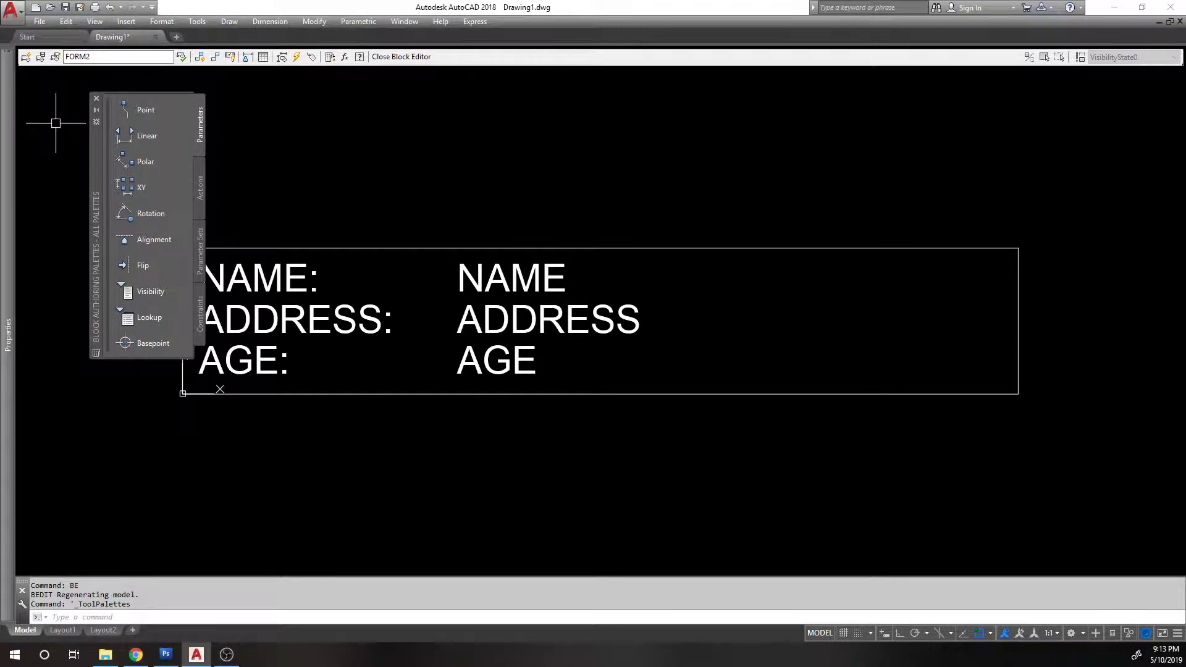
{"action": "left_click", "coordinate": [402, 56]}
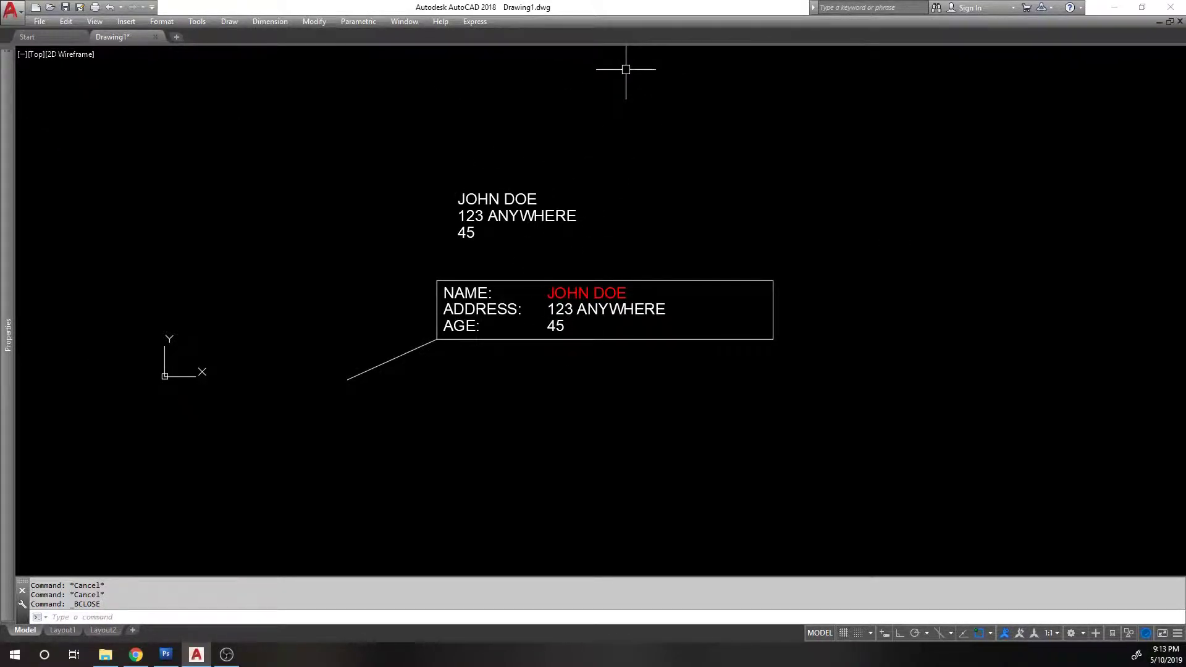
- Restore the ribbon with RIBBON and reopen the selected form in the Block Editor with BE
{"action": "type", "text": "RIBBON"}
{"action": "key", "text": "Return"}
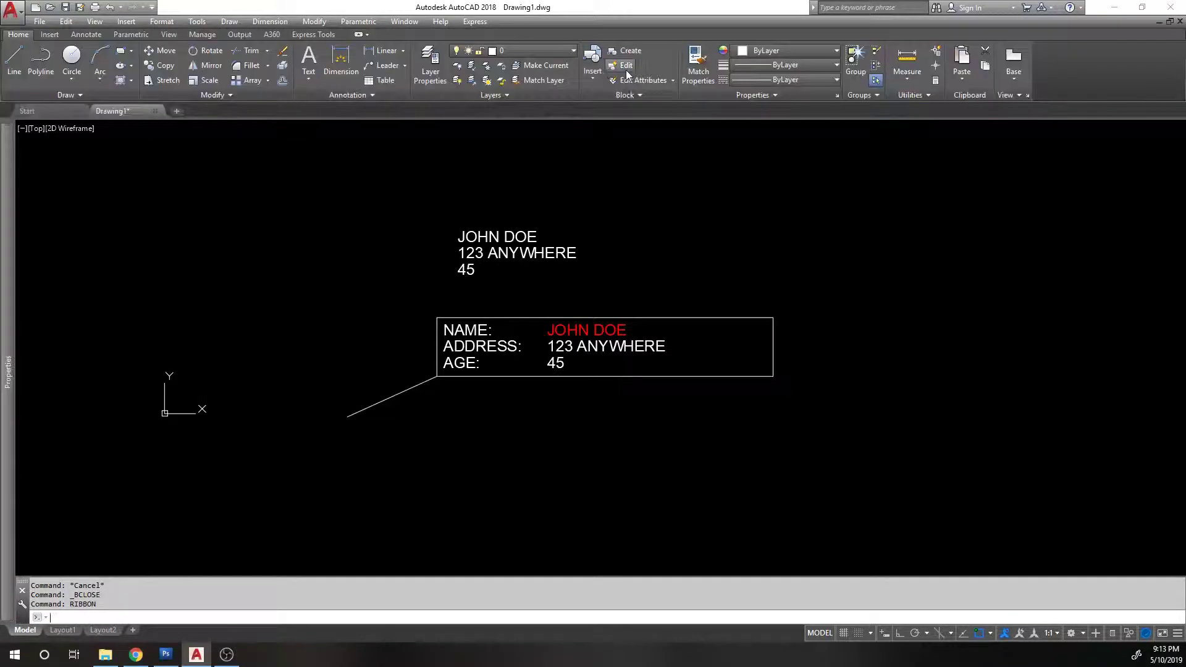
{"action": "left_click", "coordinate": [471, 343]}
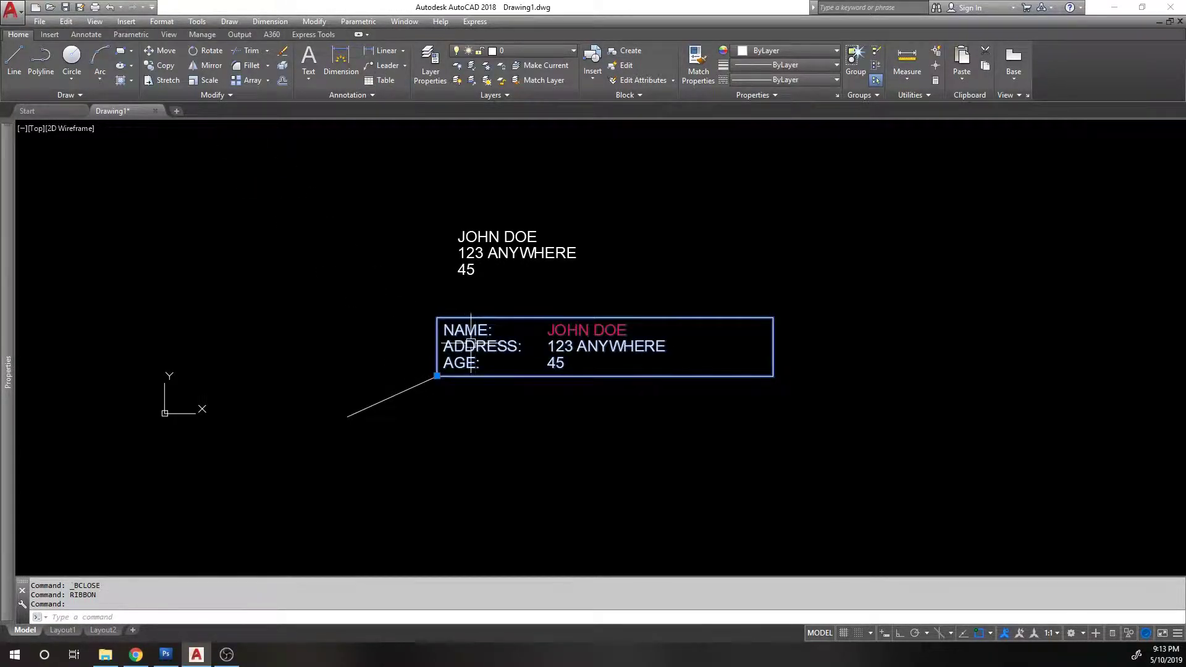
{"action": "type", "text": "BE"}
{"action": "key", "text": "Return"}
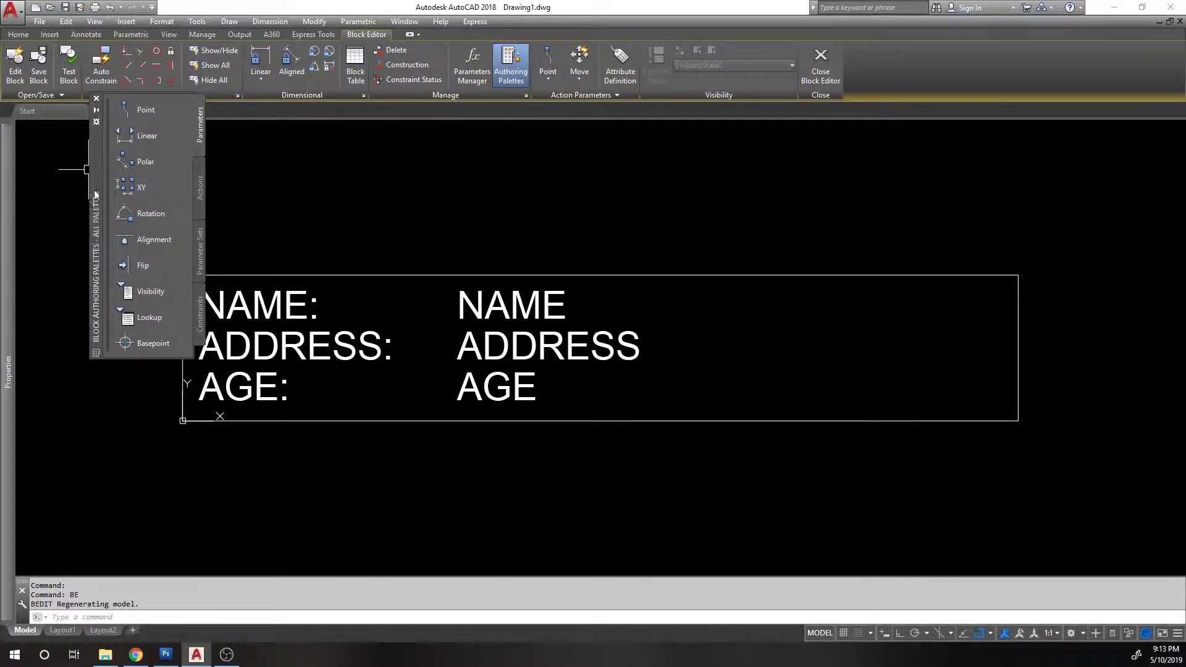
- Reposition the authoring palettes and look through the Actions and Parameter Sets tabs, ending on Parameters
{"action": "left_click_drag", "start_coordinate": [94, 191], "coordinate": [84, 227]}
{"action": "left_click", "coordinate": [187, 261]}
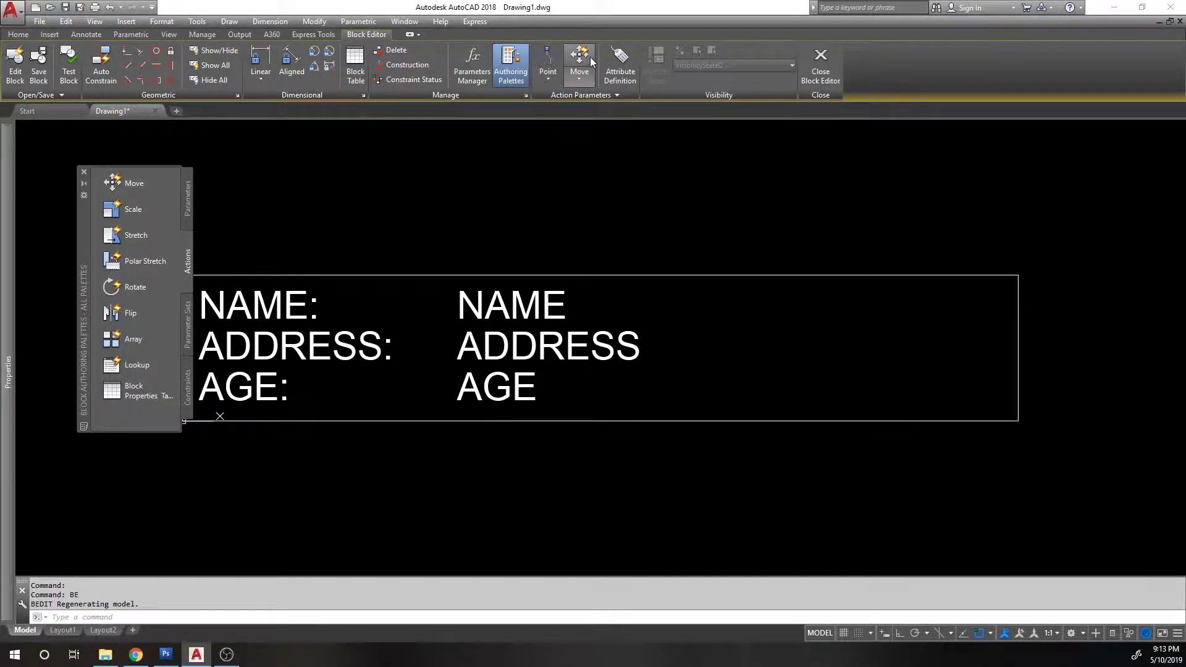
{"action": "left_click", "coordinate": [190, 320]}
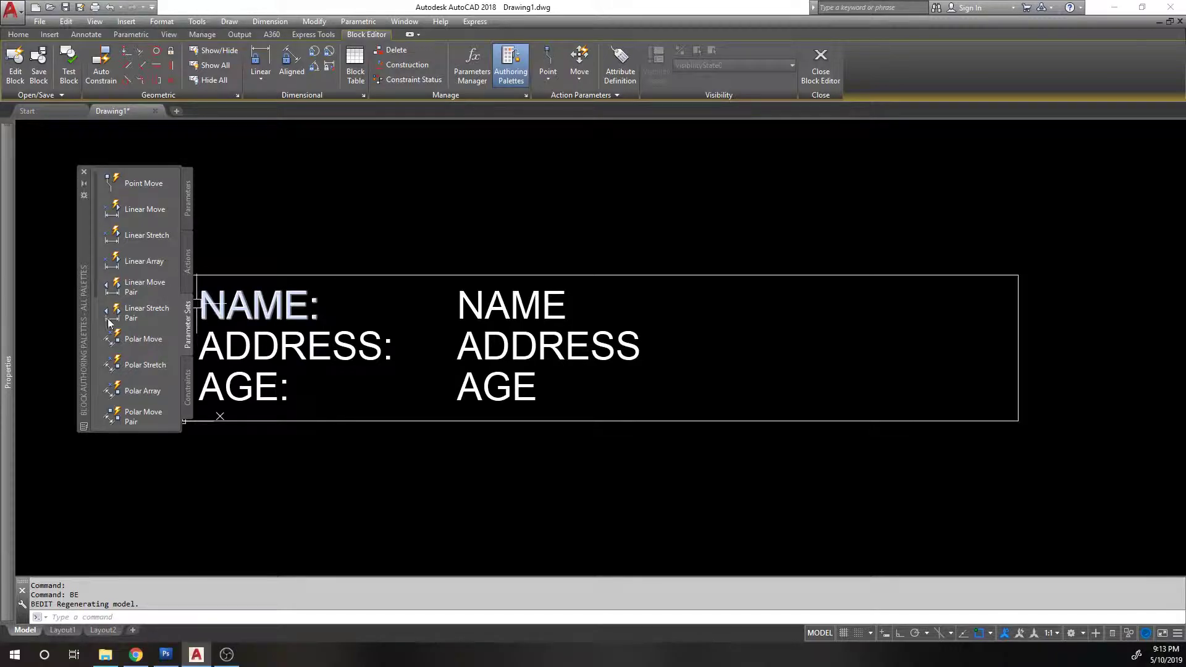
{"action": "left_click_drag", "start_coordinate": [89, 230], "coordinate": [62, 234]}
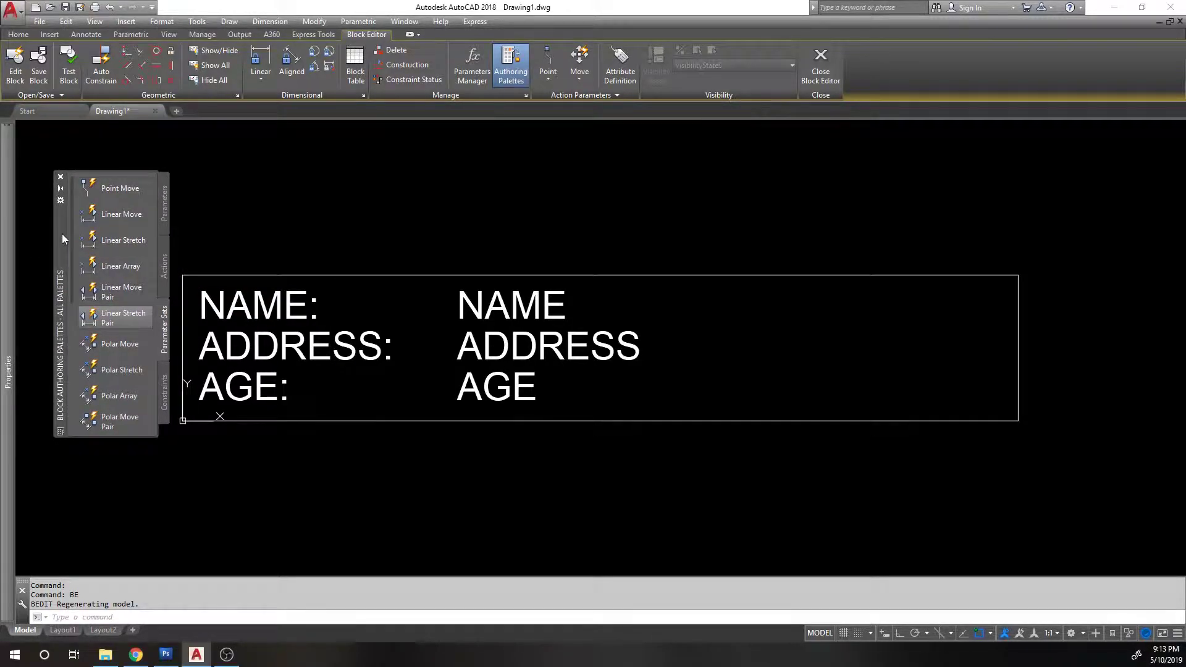
{"action": "left_click", "coordinate": [164, 267]}
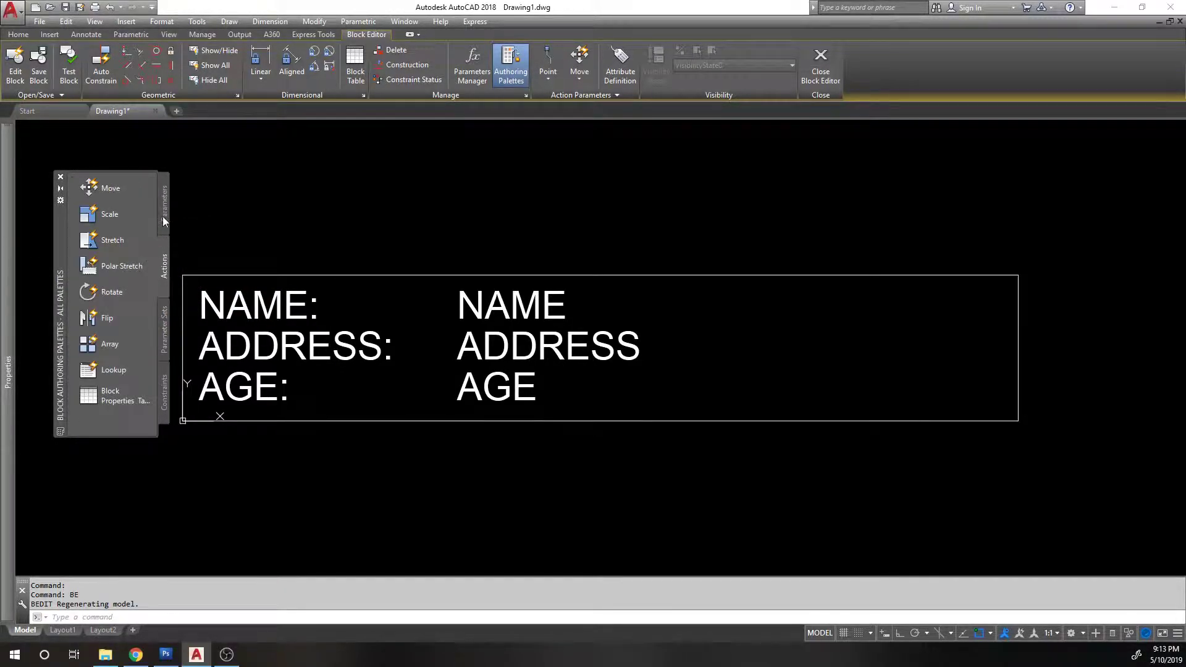
{"action": "left_click", "coordinate": [164, 210]}
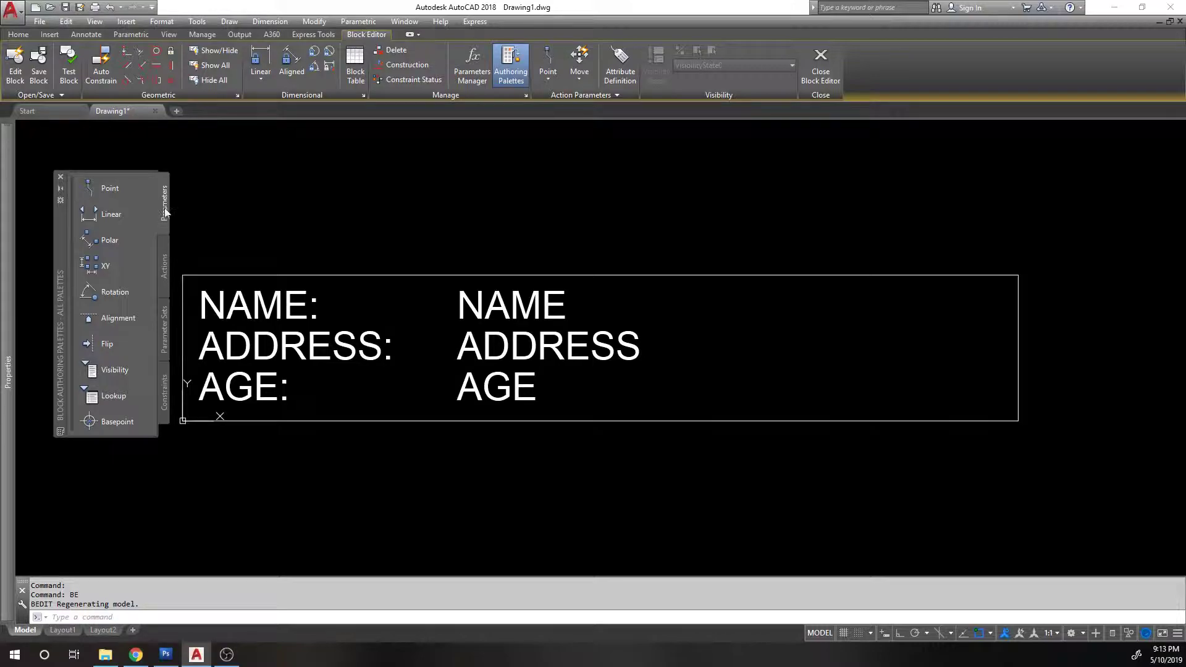
{"action": "left_click", "coordinate": [163, 312]}
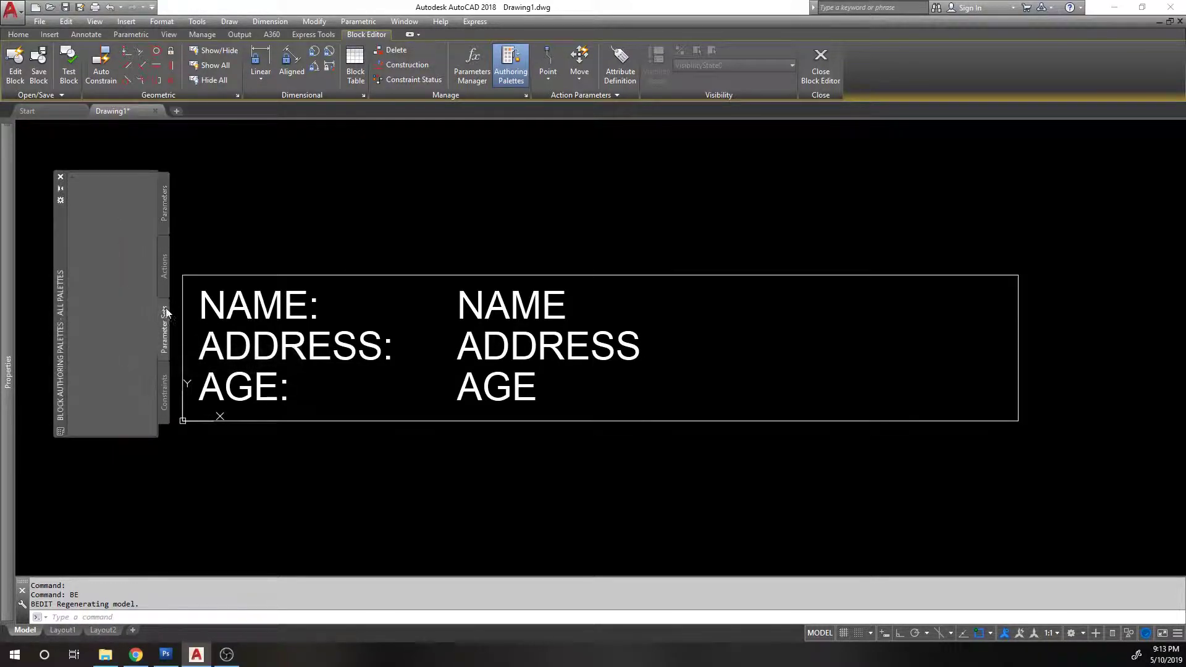
{"action": "left_click", "coordinate": [166, 194]}
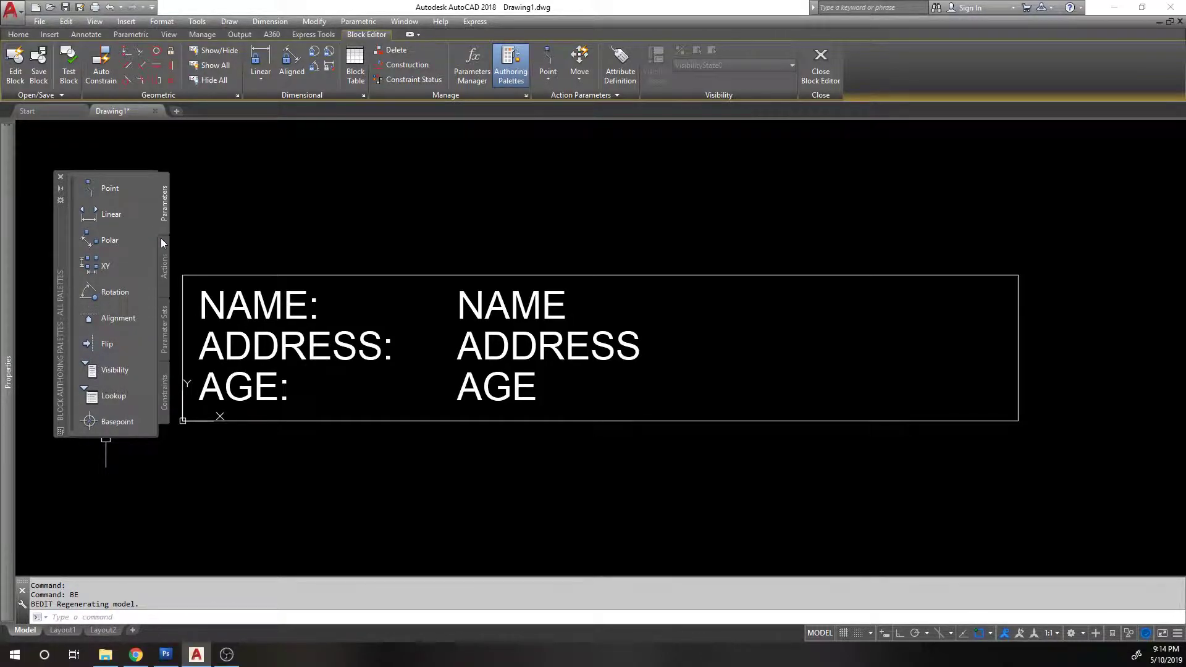
- Add a Linear parameter from the frame's top-left to top-right corner, with its label above the form
{"action": "middle_click_drag", "start_coordinate": [353, 224], "coordinate": [467, 212]}
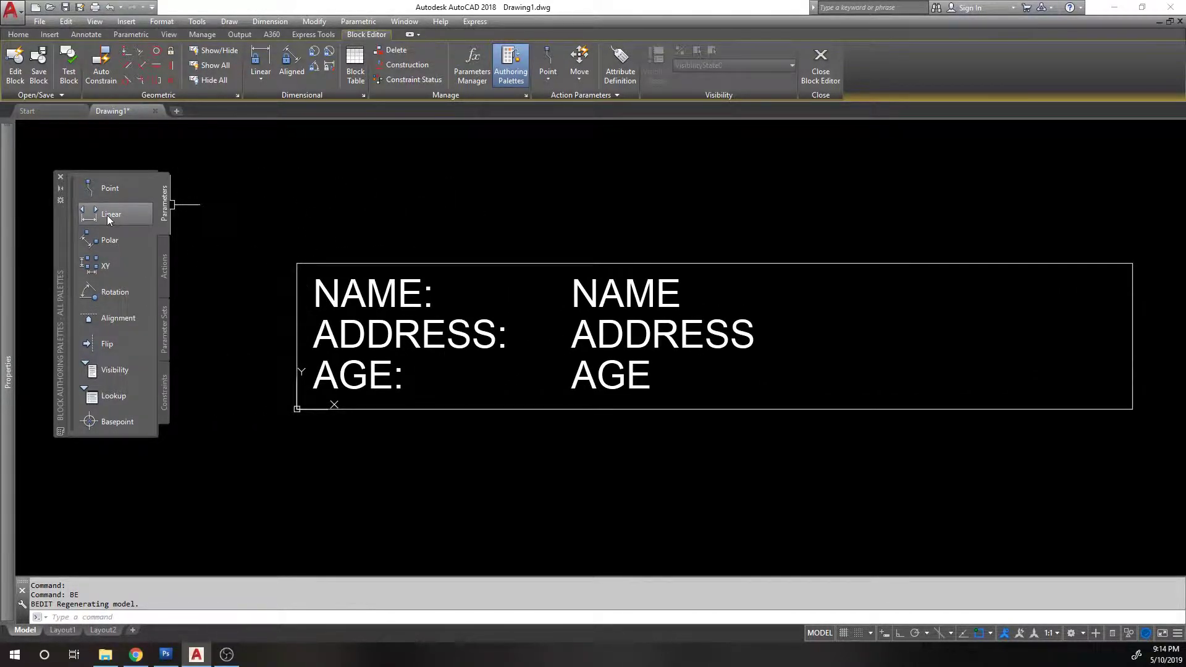
{"action": "scroll", "coordinate": [408, 154], "scroll_direction": "up", "scroll_amount": 1}
{"action": "scroll", "coordinate": [286, 243], "scroll_direction": "down", "scroll_amount": 2}
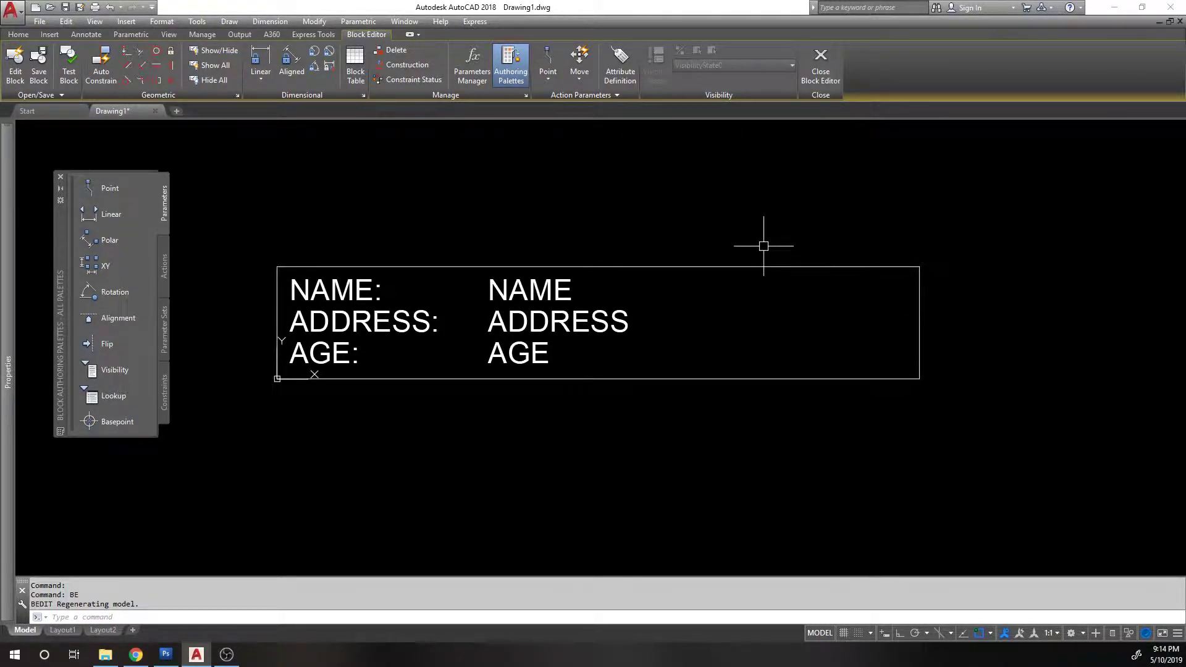
{"action": "left_click", "coordinate": [113, 216]}
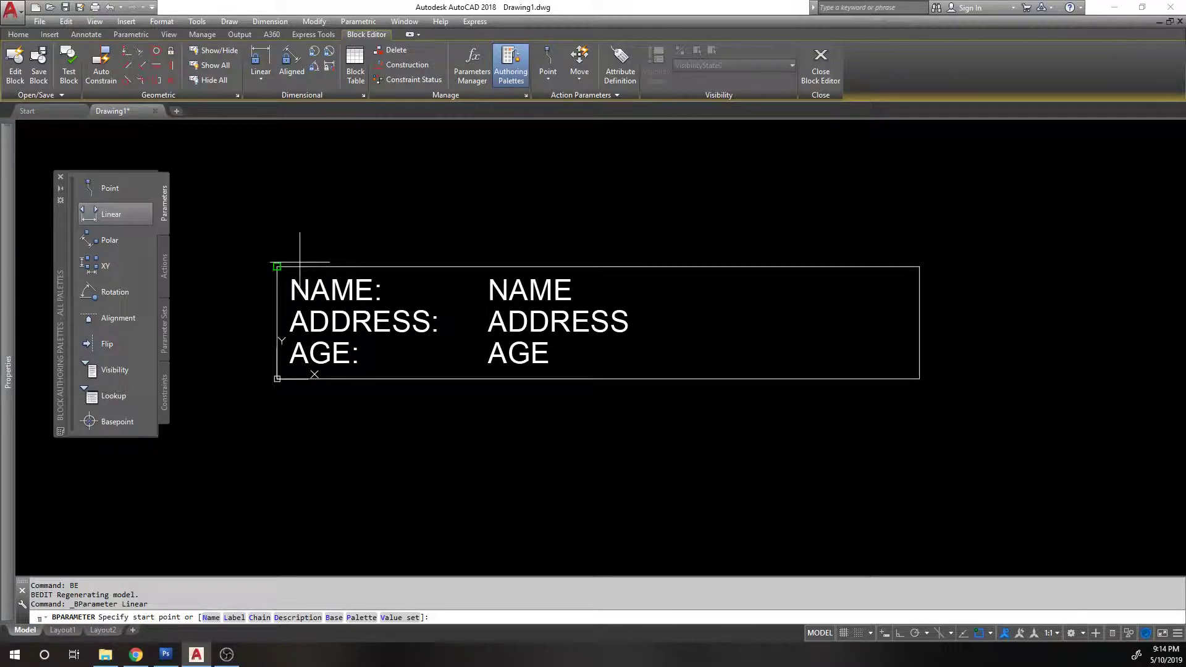
{"action": "left_click", "coordinate": [300, 263]}
{"action": "left_click", "coordinate": [874, 259]}
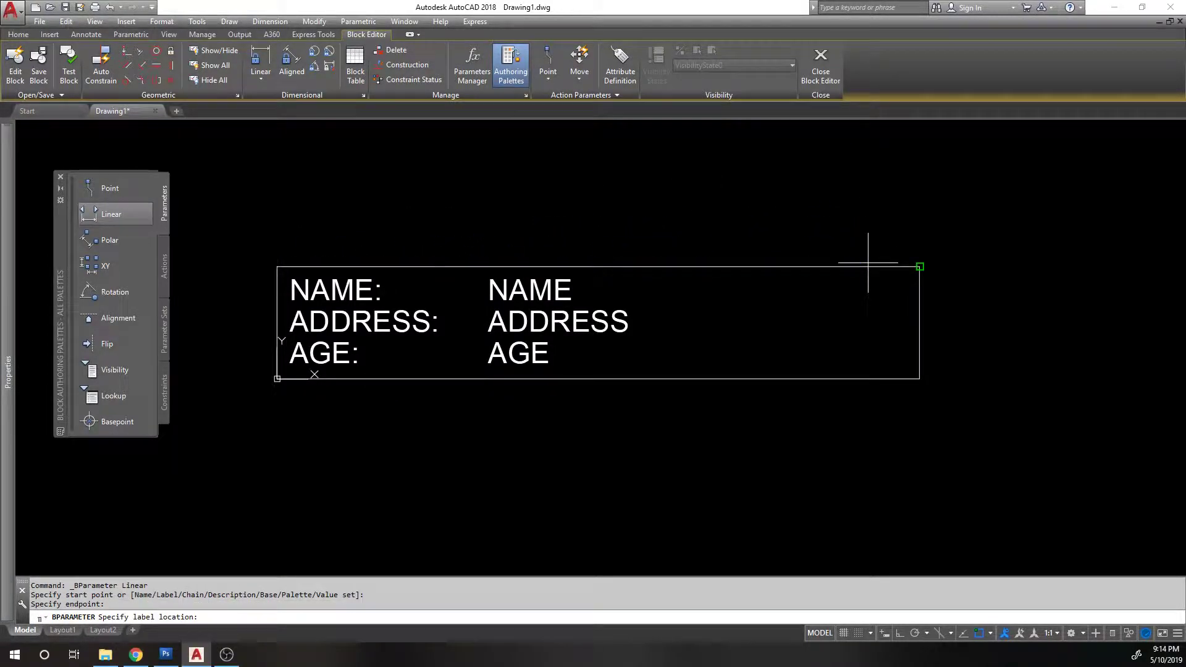
{"action": "left_click", "coordinate": [785, 189]}
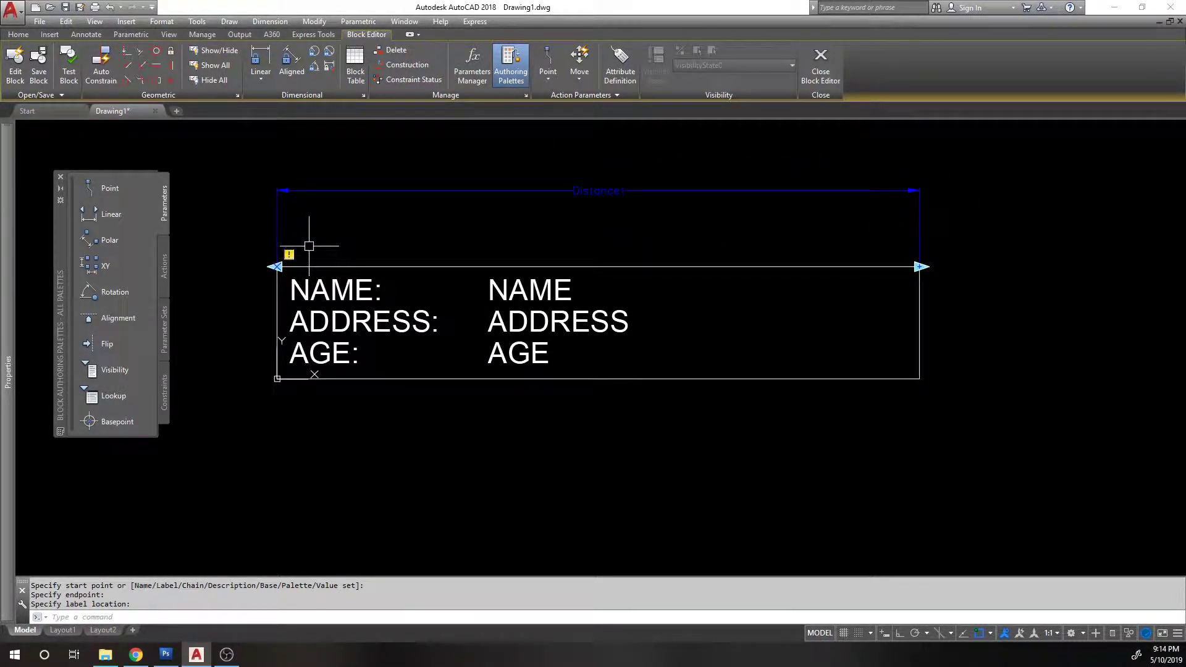
{"action": "left_click", "coordinate": [160, 269]}
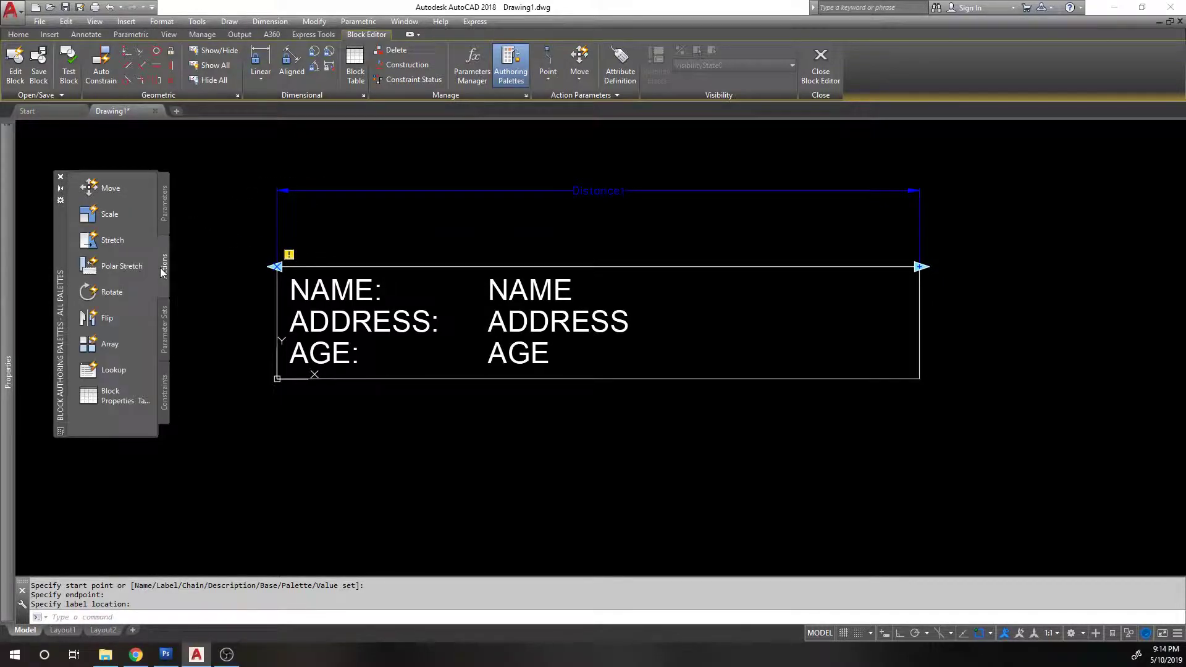
- Change the Distance1 parameter's Distance name property to LENGTH
{"action": "double_click", "coordinate": [597, 189]}
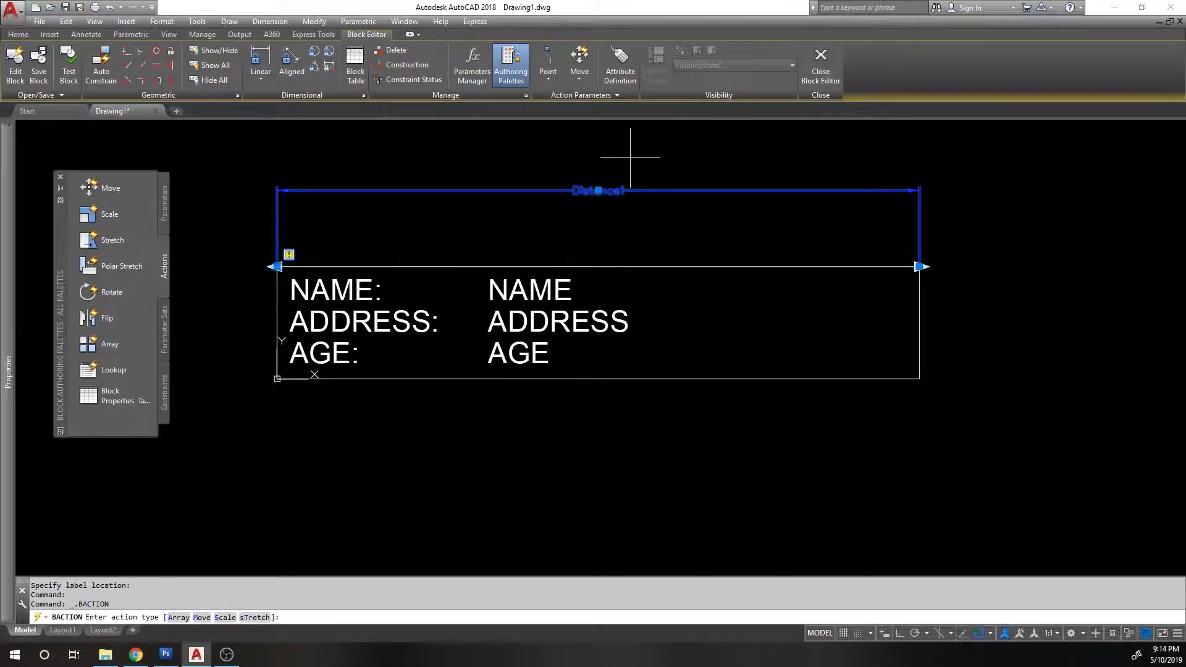
{"action": "double_click", "coordinate": [608, 189]}
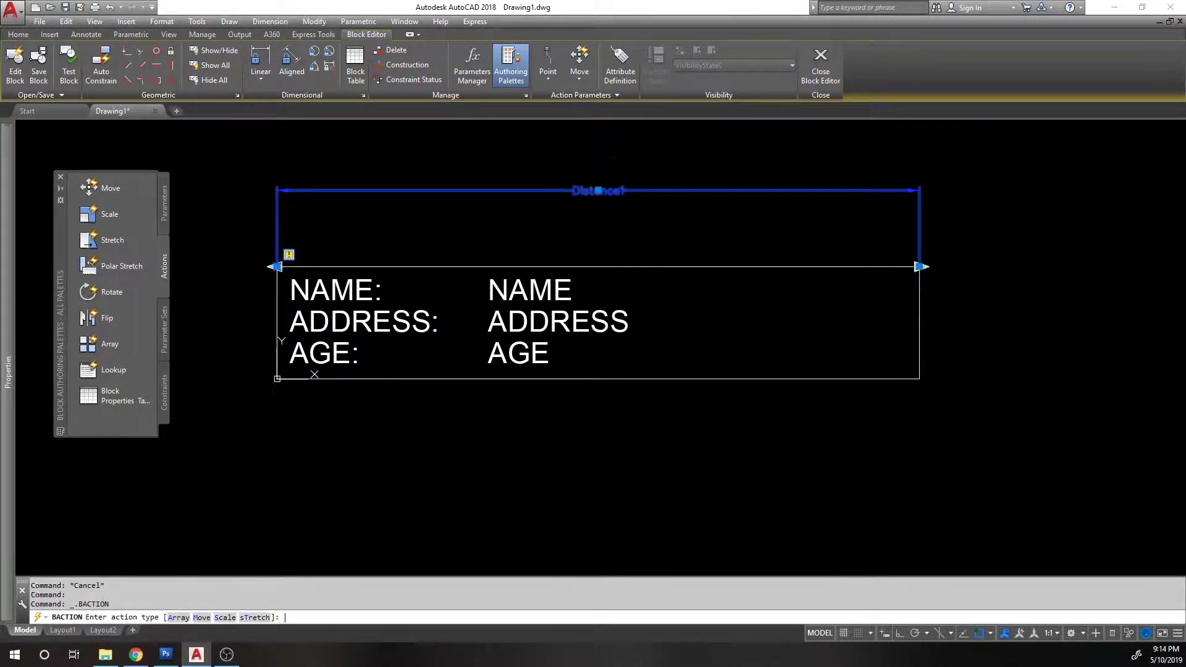
{"action": "key", "text": "Escape"}
{"action": "type", "text": "ED"}
{"action": "key", "text": "Return"}
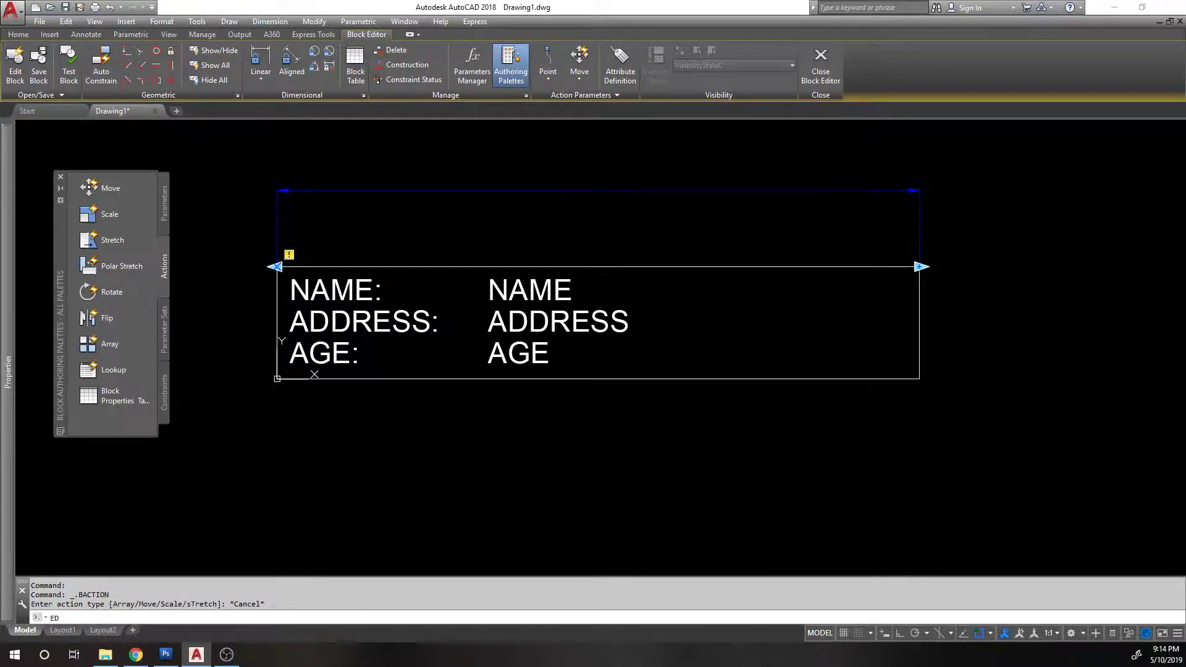
{"action": "key", "text": "Escape"}
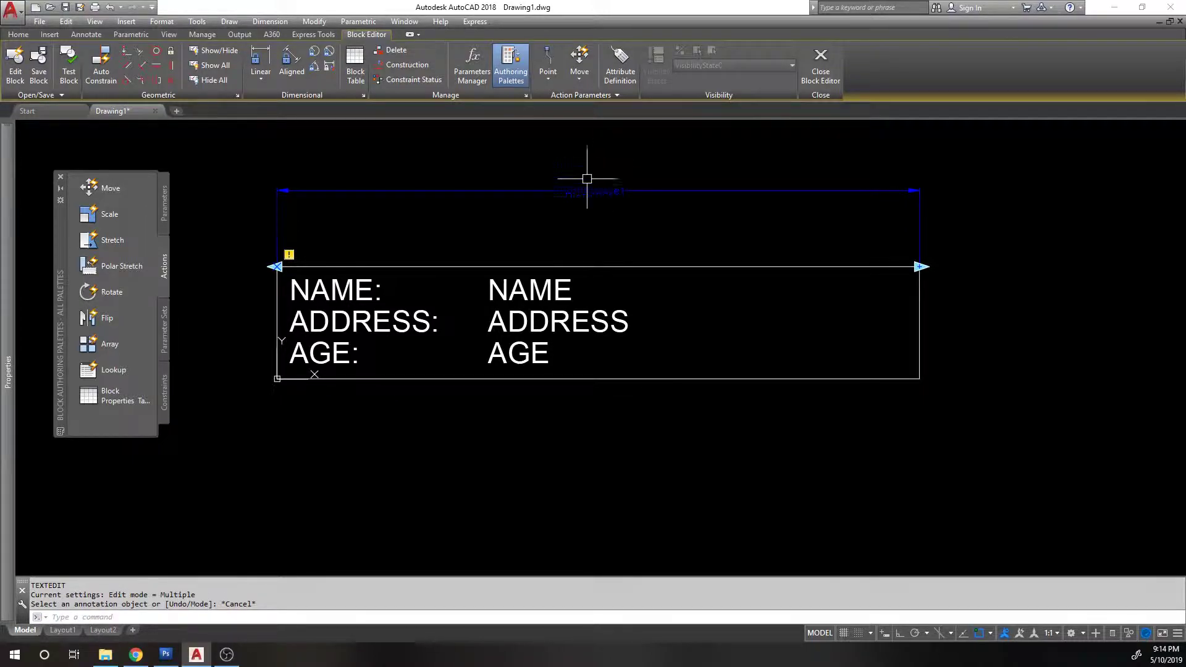
{"action": "key", "text": "Escape"}
{"action": "mouse_move", "coordinate": [12, 234]}
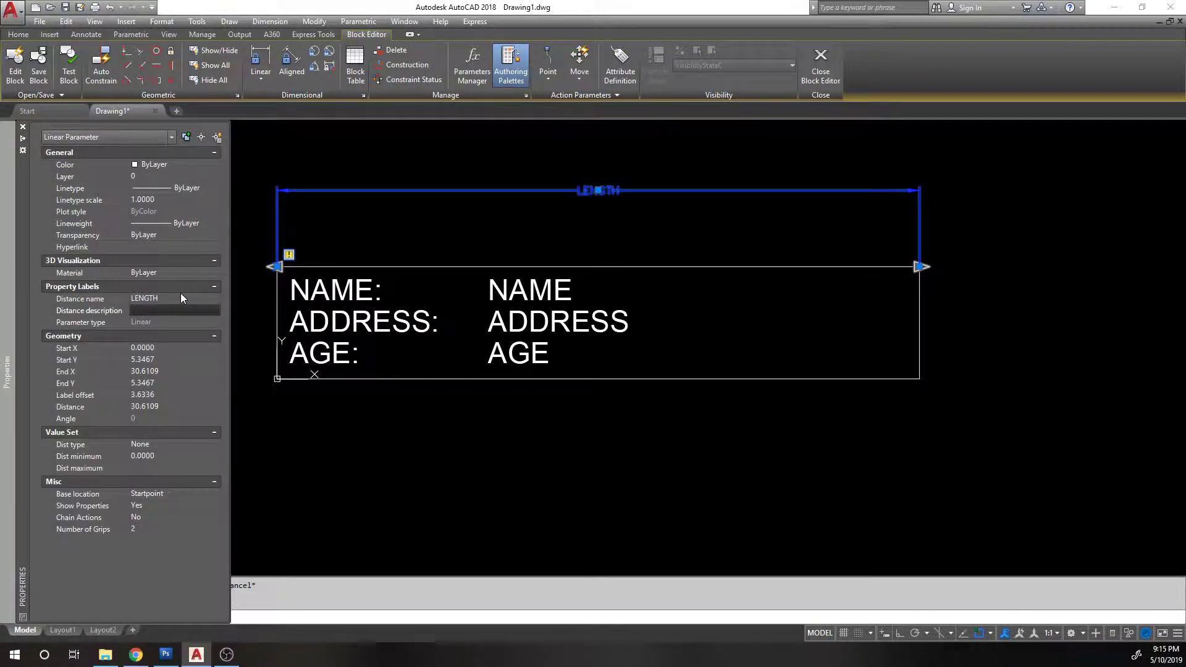
{"action": "key", "text": "Escape"}
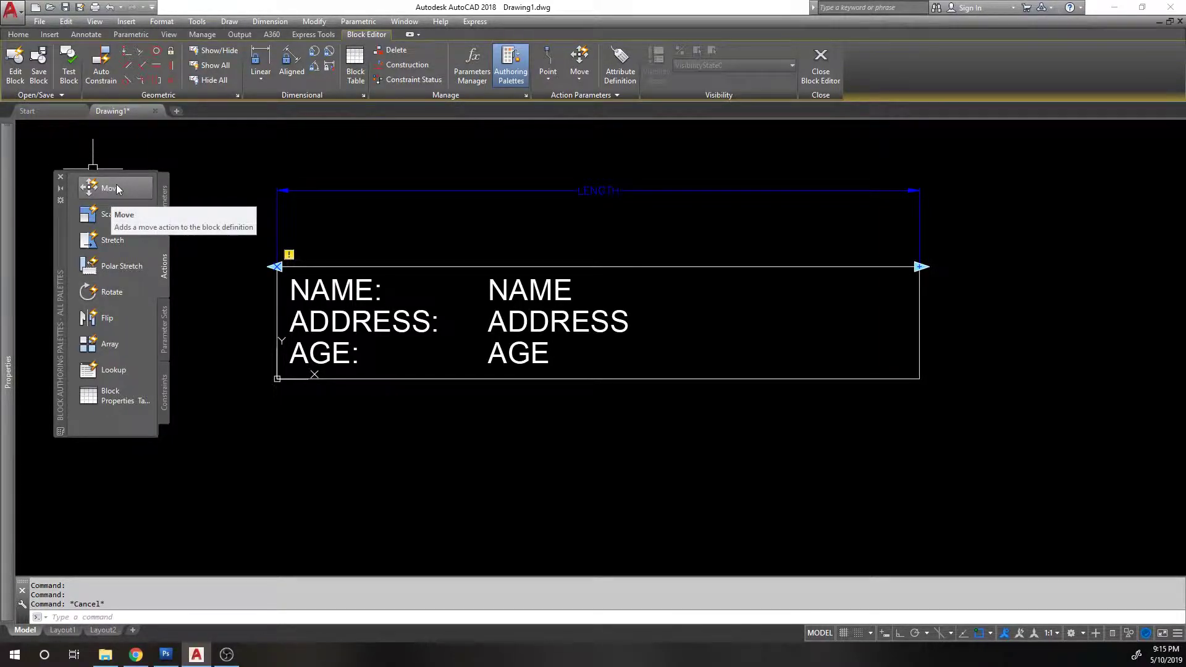
- Start a Stretch action on the LENGTH parameter, accepting its default parameter point
{"action": "left_click", "coordinate": [115, 241]}
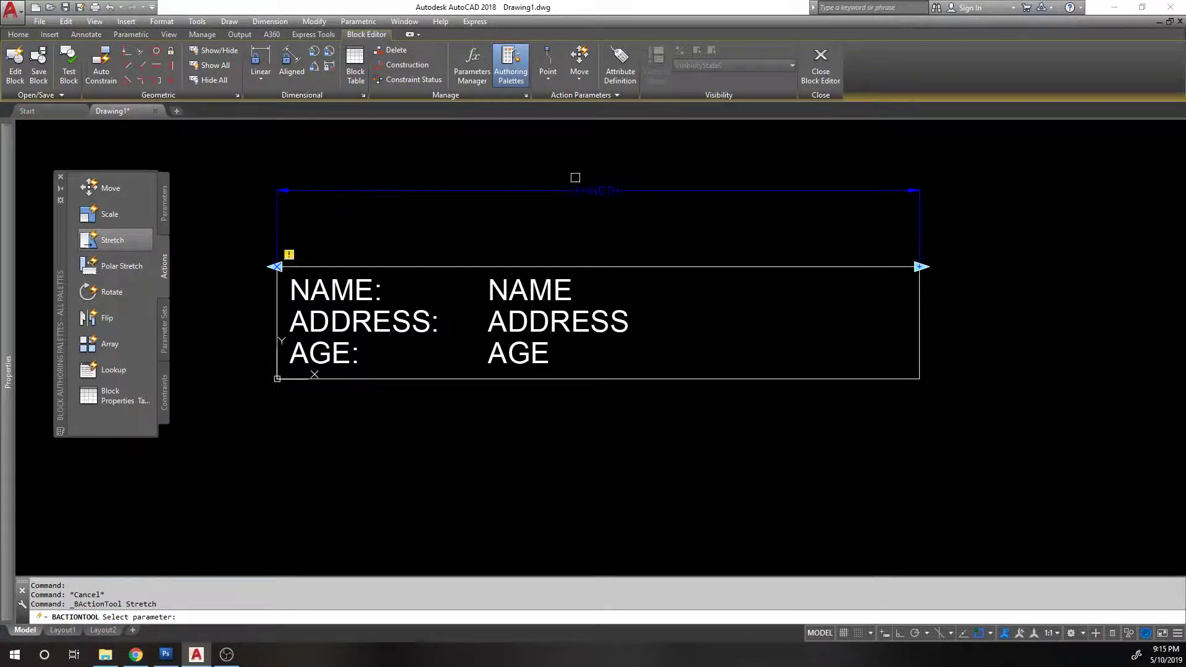
{"action": "left_click", "coordinate": [165, 202]}
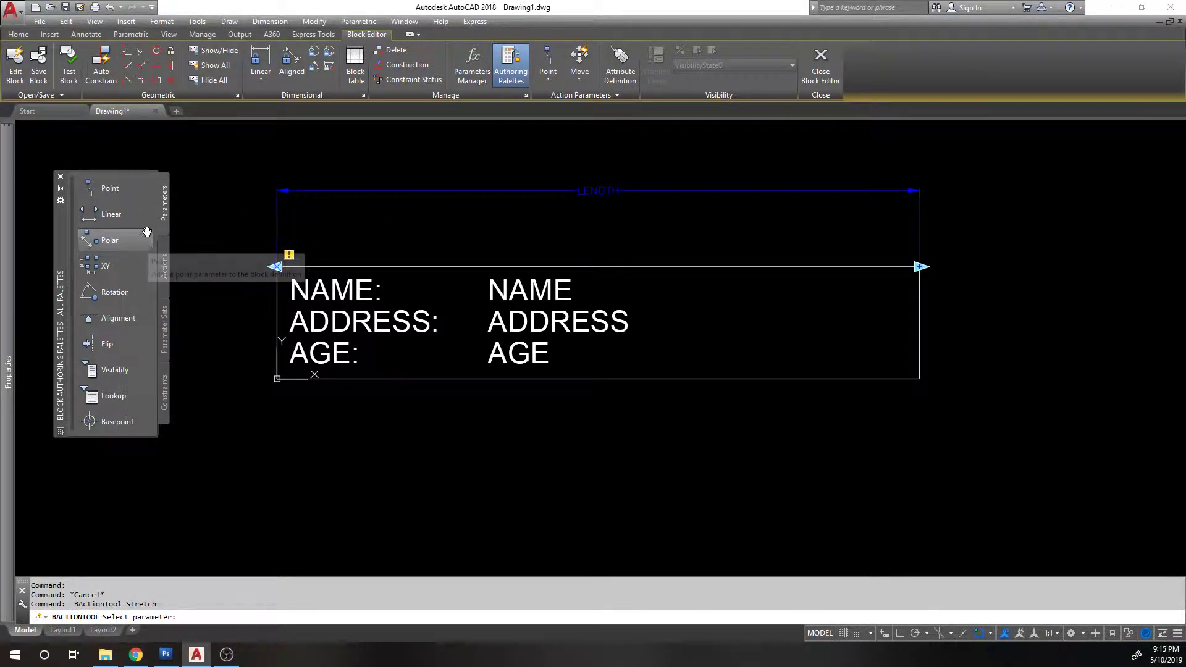
{"action": "left_click", "coordinate": [525, 191]}
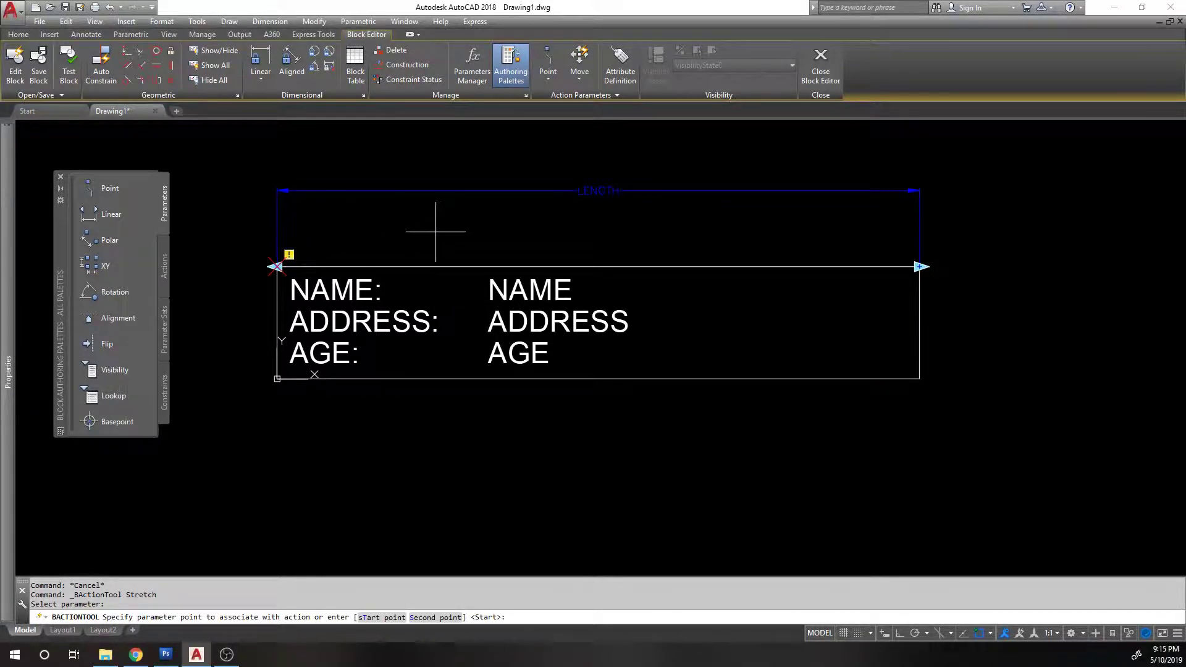
{"action": "key", "text": "Return"}
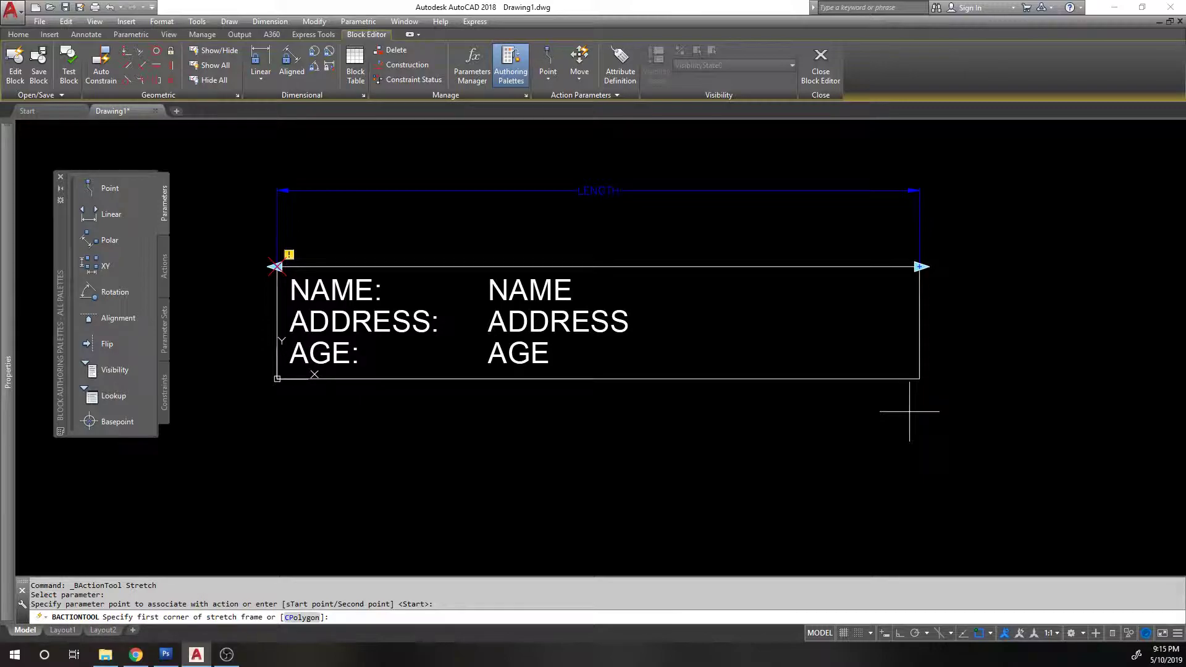
- Draw the stretch frame around the form's right end and crossing-select three objects to stretch
{"action": "left_click", "coordinate": [996, 415]}
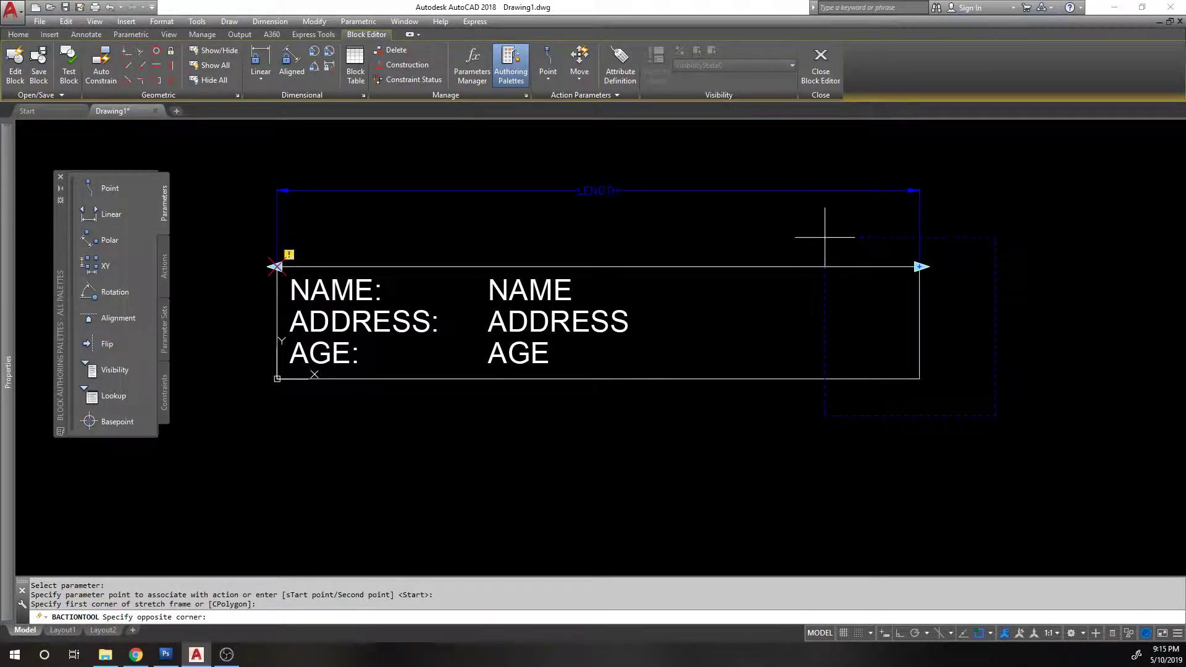
{"action": "left_click", "coordinate": [825, 236]}
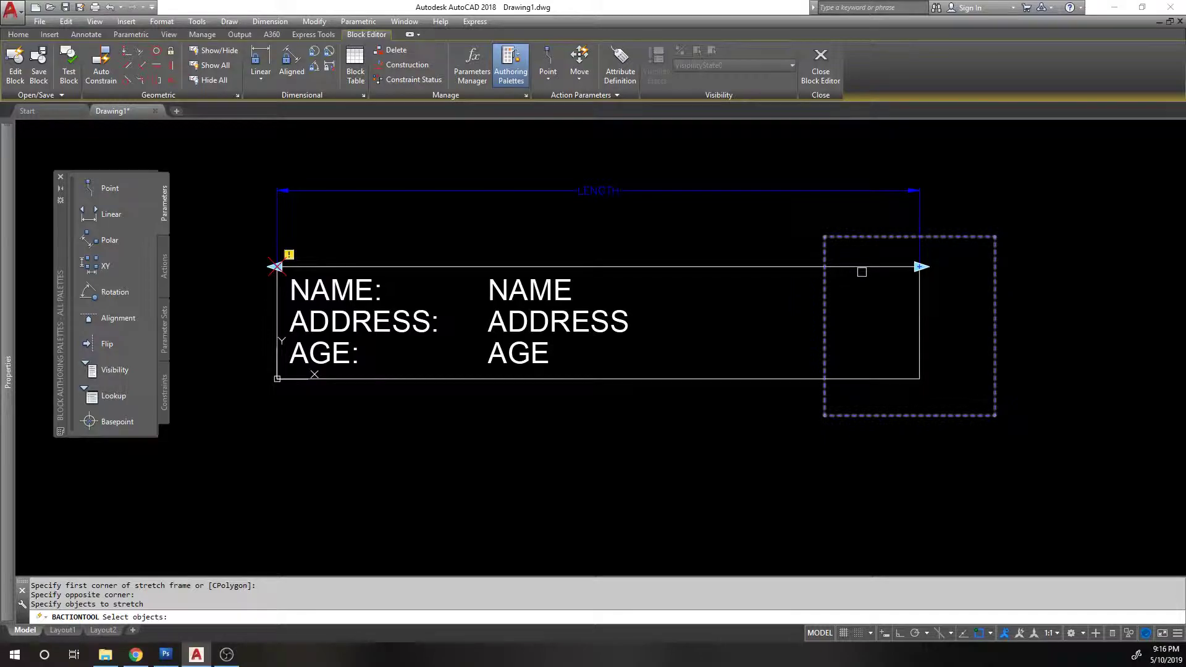
{"action": "left_click", "coordinate": [943, 381]}
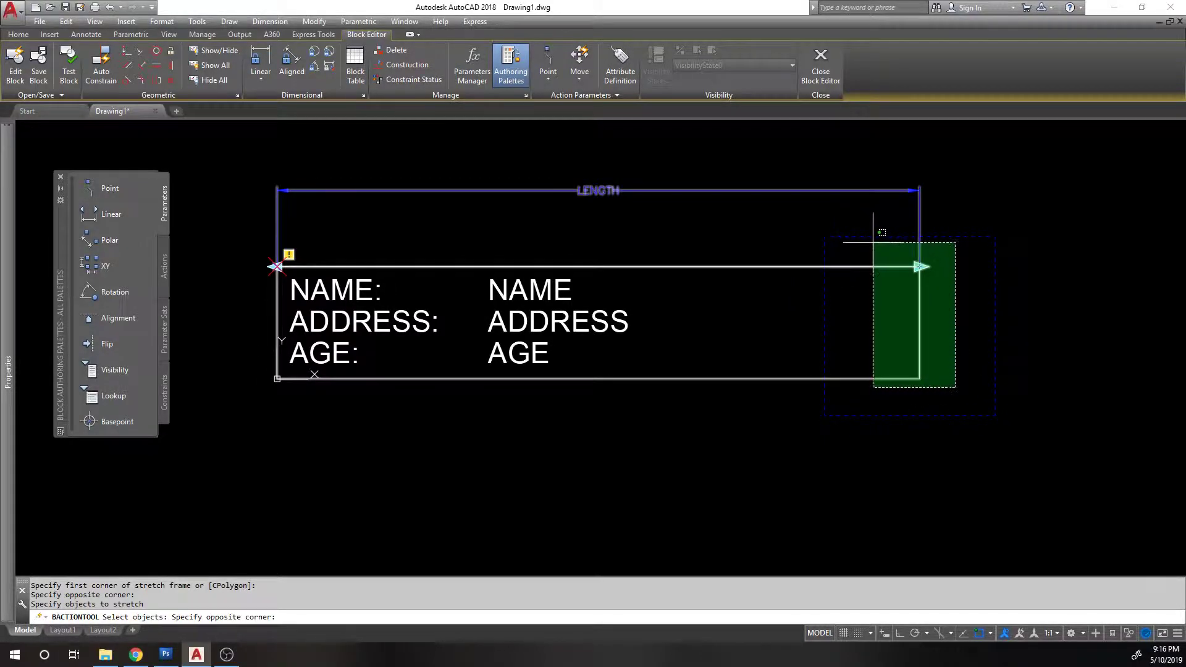
{"action": "left_click", "coordinate": [875, 245]}
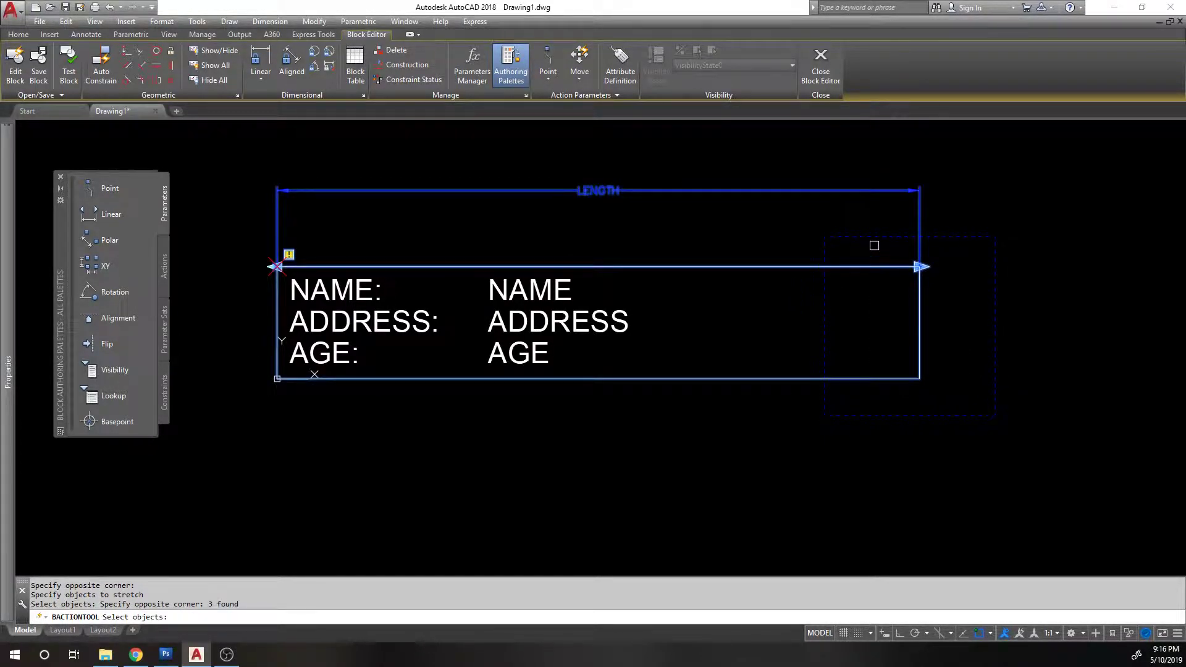
{"action": "left_click", "coordinate": [868, 268]}
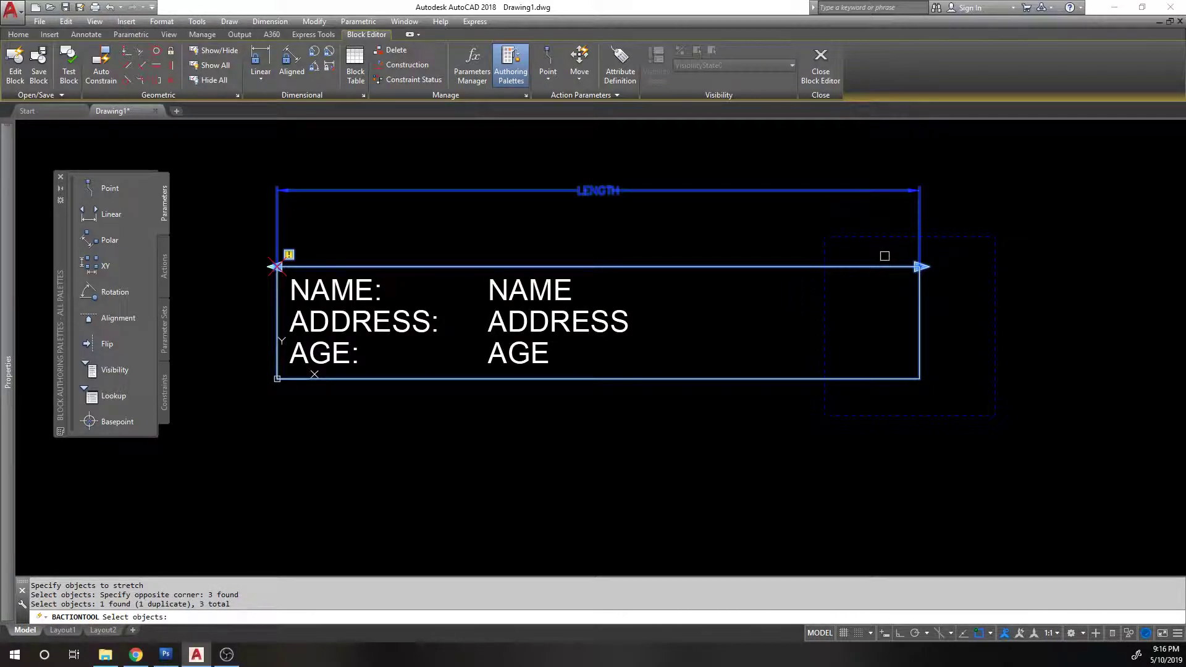
- Finish the stretch selection and pull the frame's bottom-right grip in toward the form's right edge
{"action": "key", "text": "Return"}
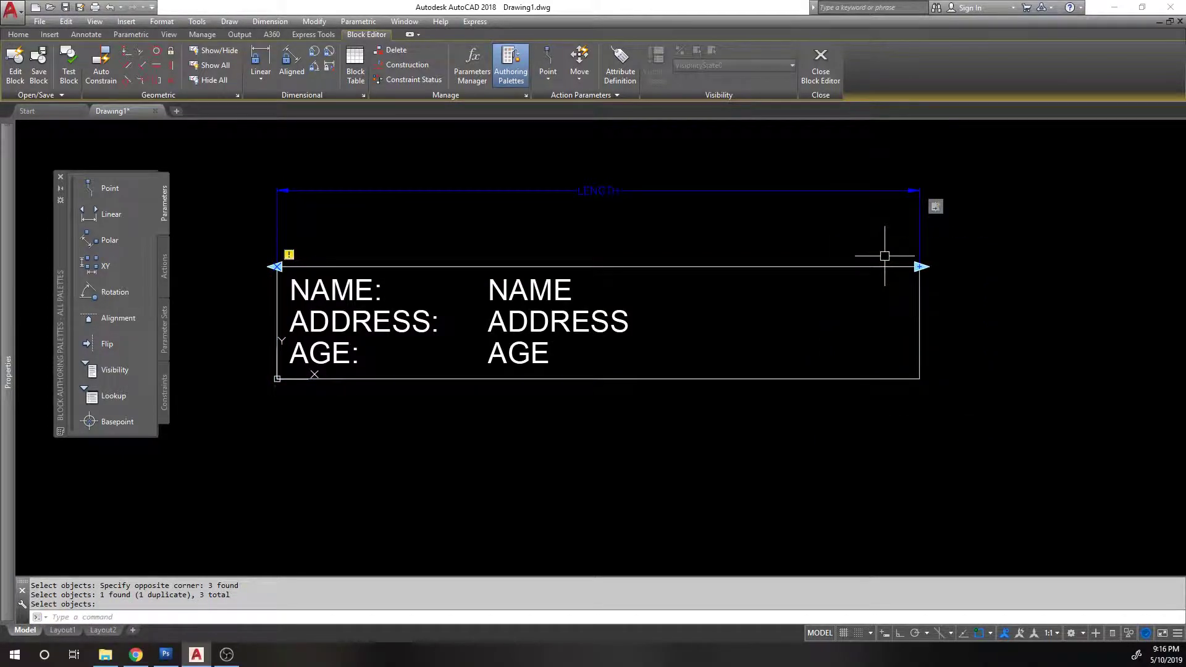
{"action": "left_click", "coordinate": [937, 209]}
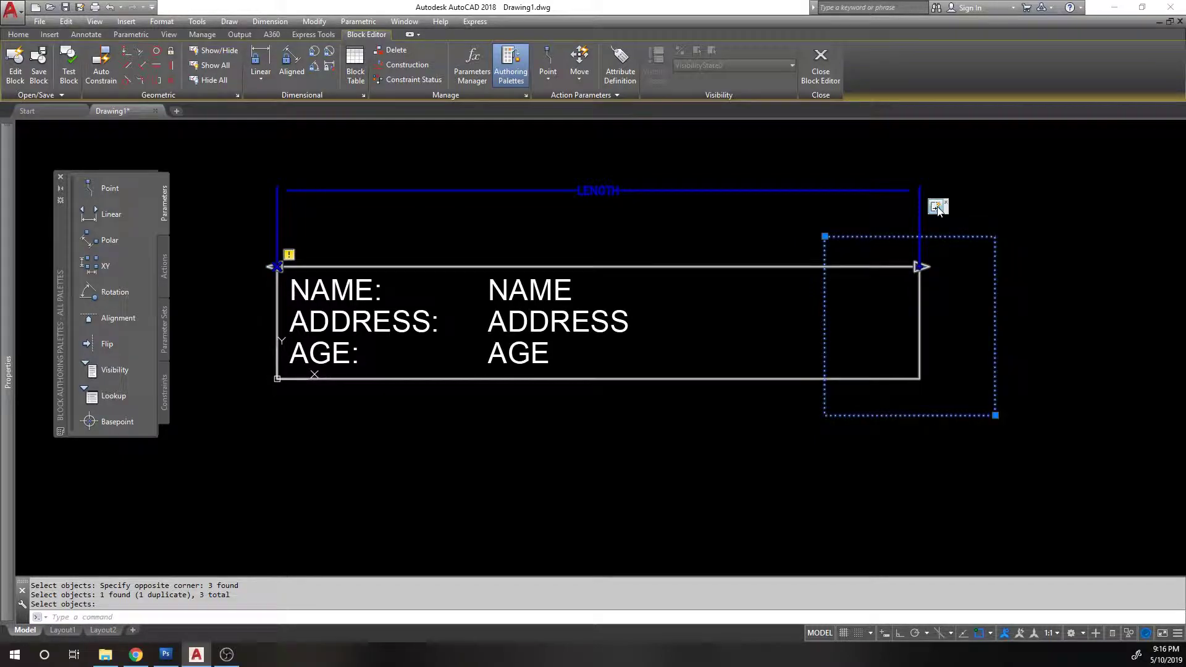
{"action": "left_click", "coordinate": [995, 415]}
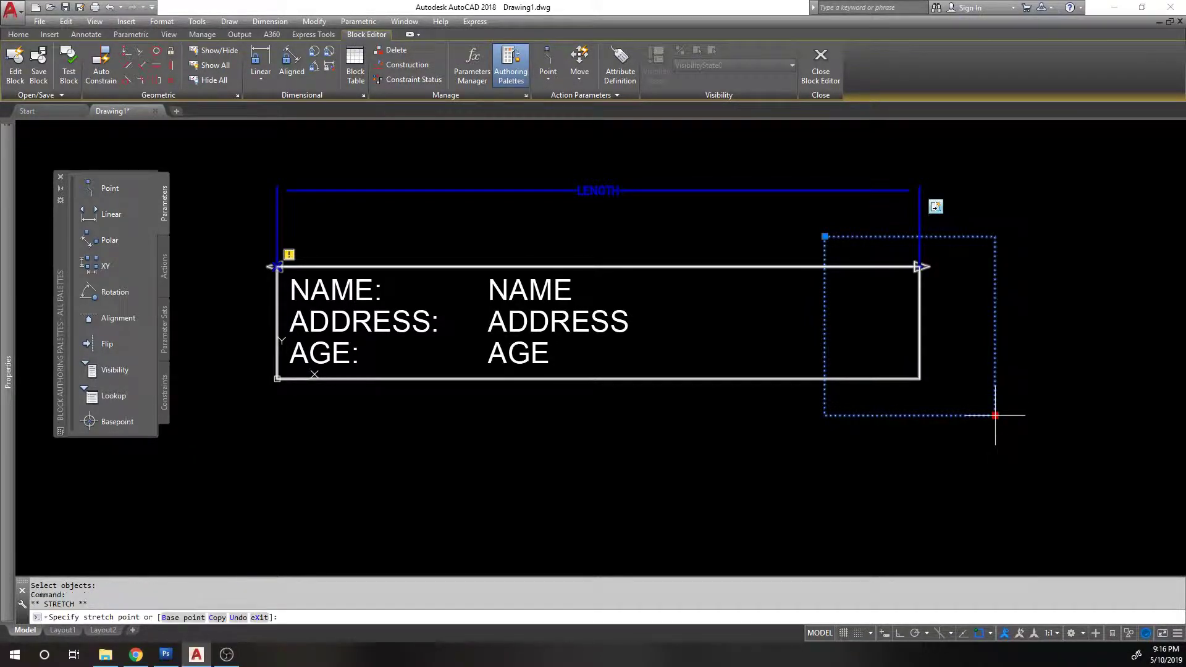
{"action": "left_click", "coordinate": [967, 405]}
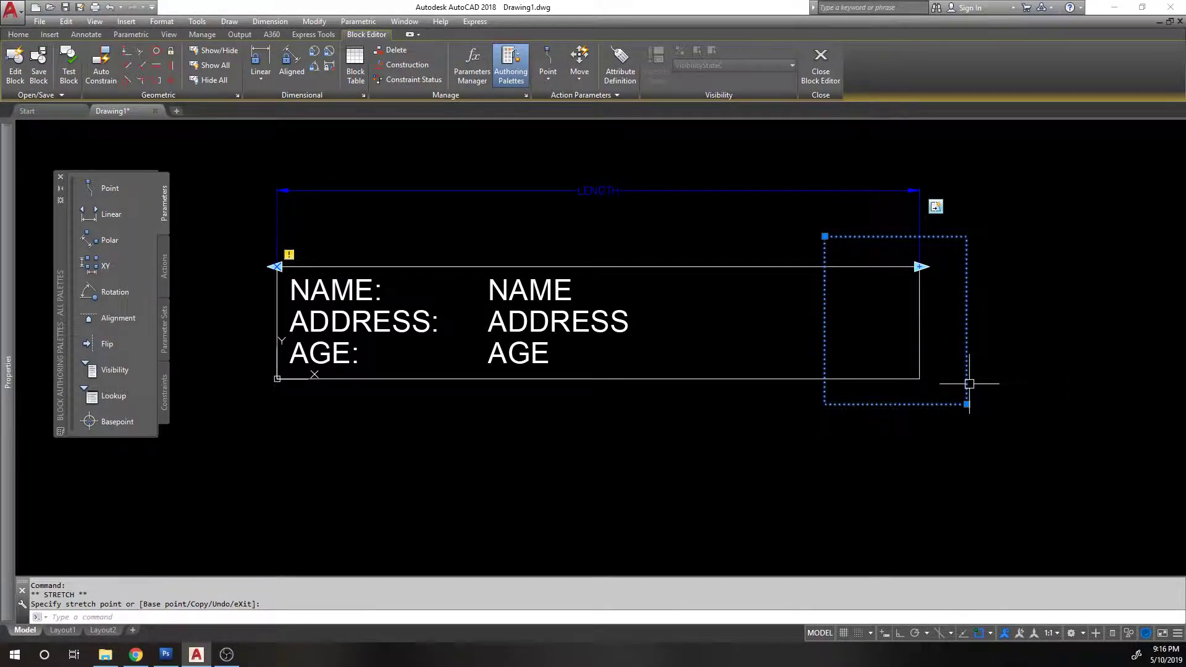
{"action": "key", "text": "Escape"}
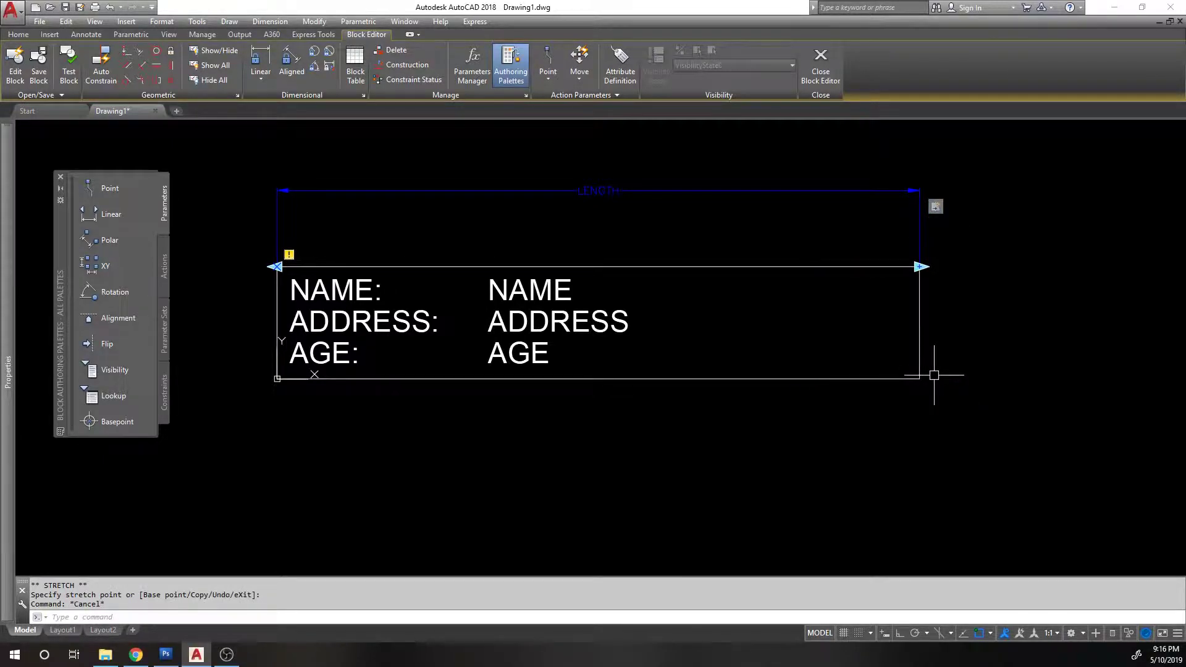
- Run Modify Selection Set on the stretch action, keeping the frame and leaving the set unchanged
{"action": "right_click", "coordinate": [937, 209]}
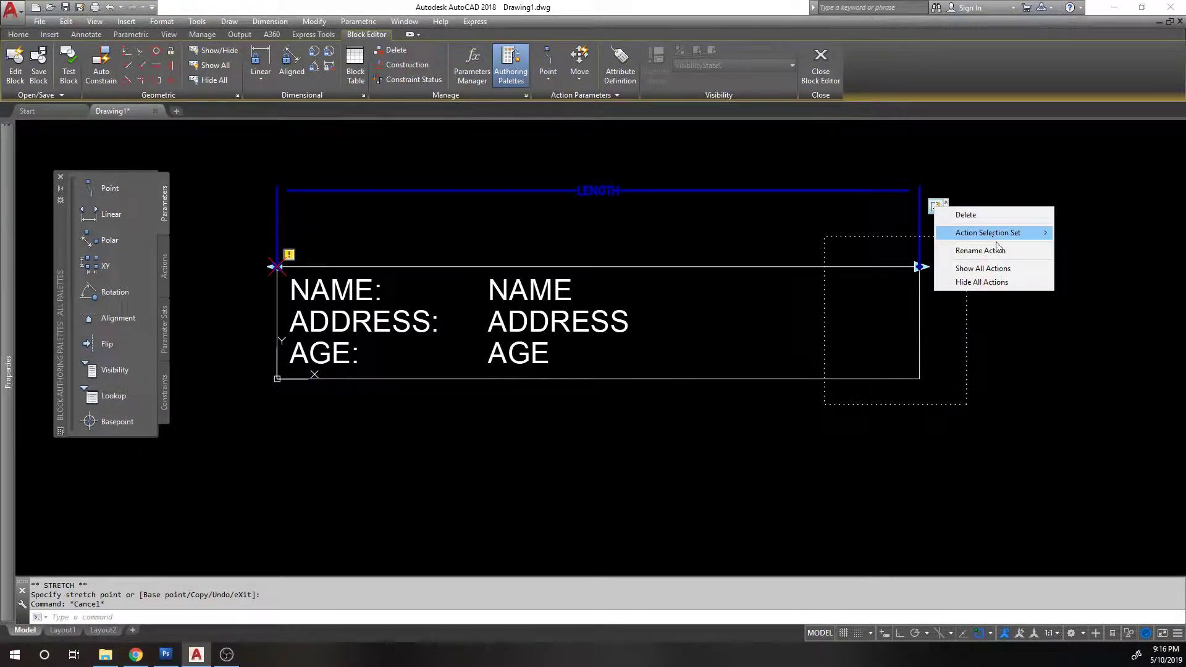
{"action": "mouse_move", "coordinate": [974, 235]}
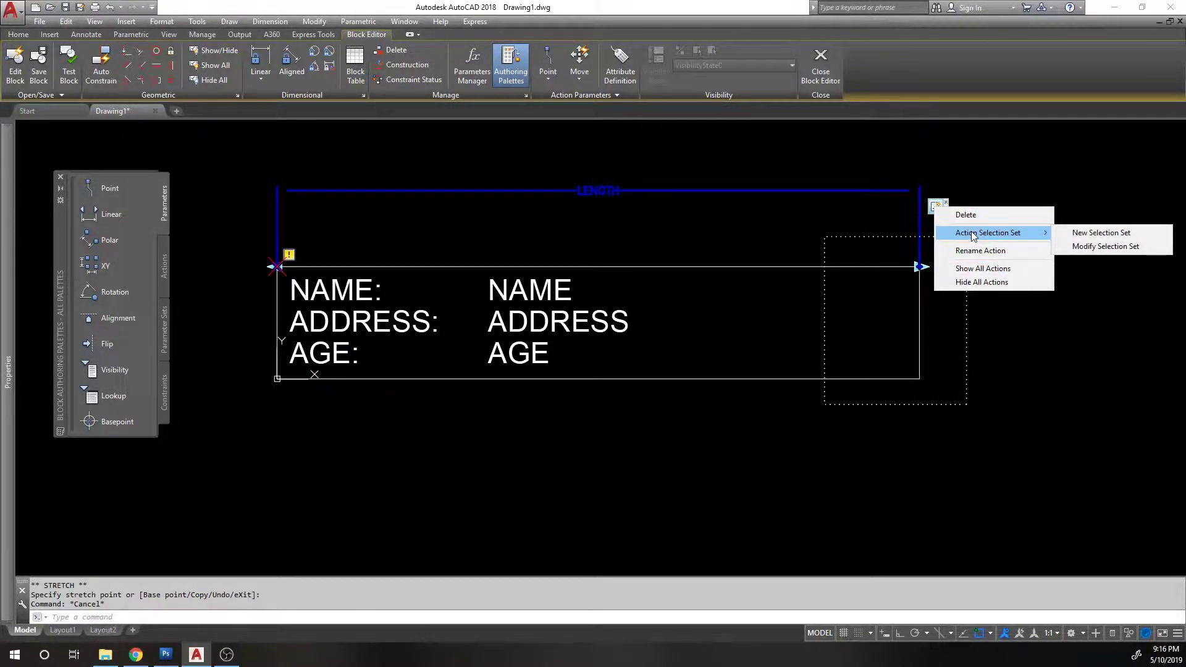
{"action": "left_click", "coordinate": [1104, 244]}
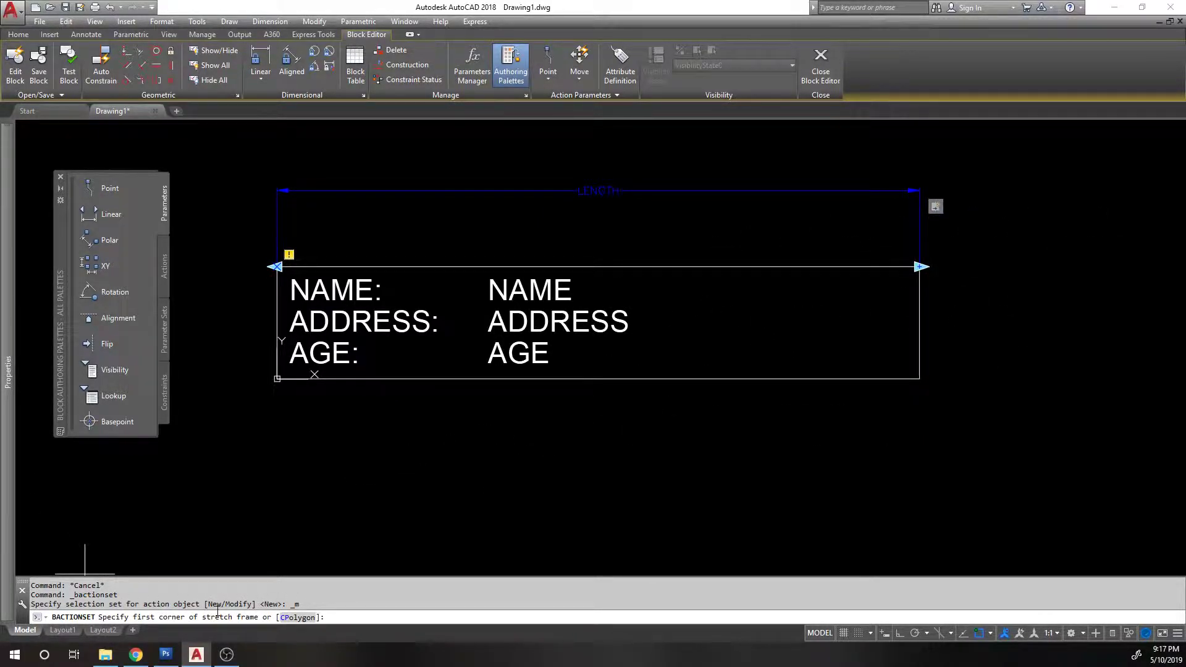
{"action": "key", "text": "Return"}
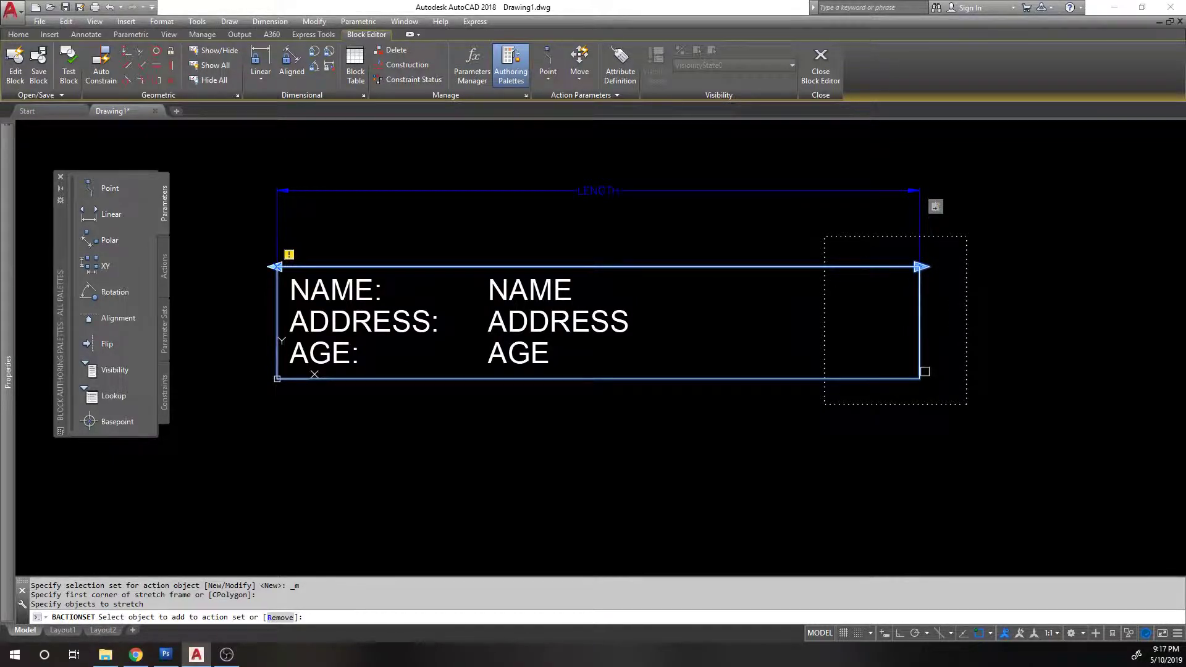
{"action": "key", "text": "Return"}
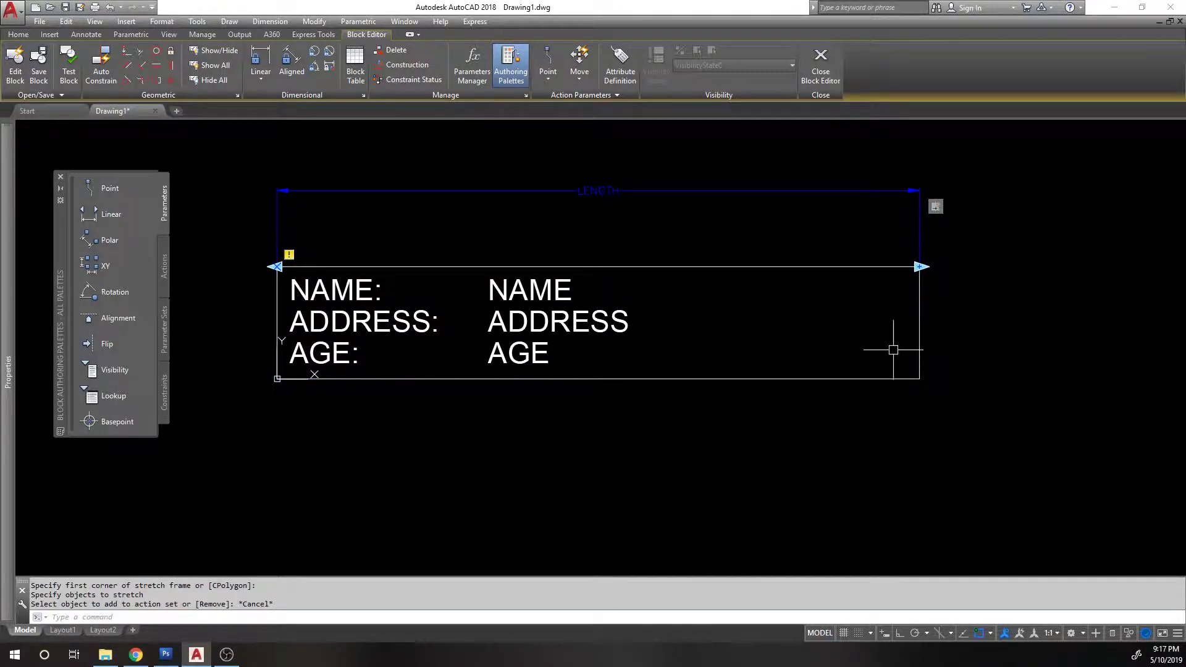
- Draw a small circle inside the form's right end with C
{"action": "type", "text": "c"}
{"action": "key", "text": "Return"}
{"action": "left_click", "coordinate": [888, 317]}
{"action": "left_click", "coordinate": [884, 306]}
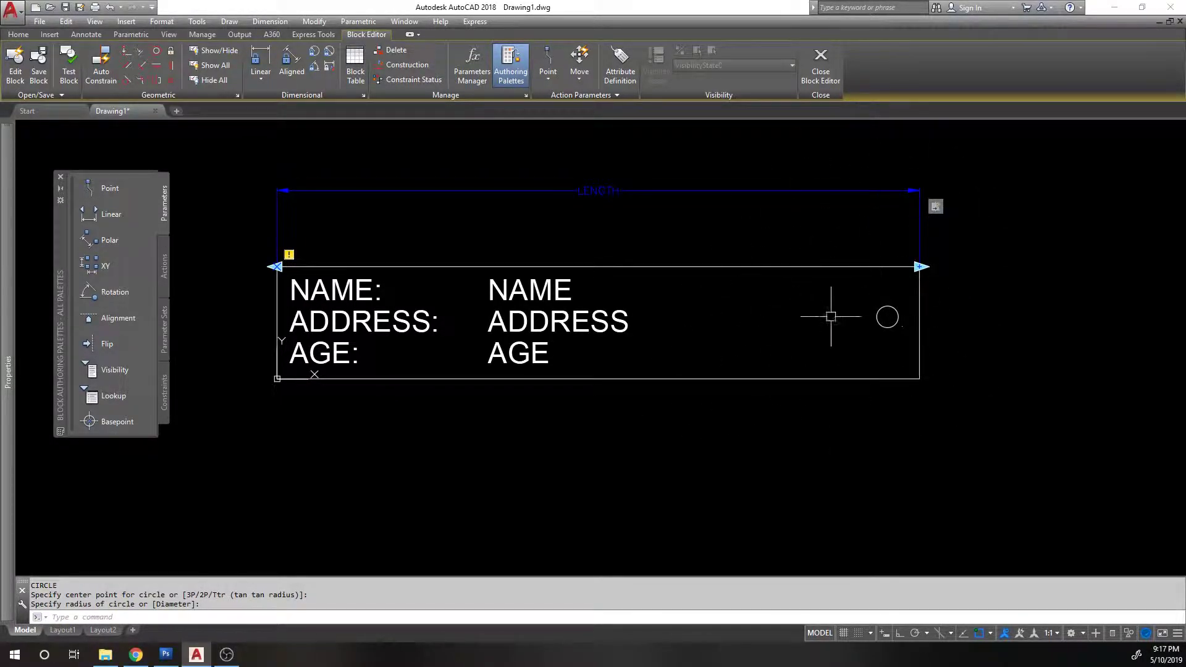
- Modify the stretch action's selection set to add the new circle, then select the circle
{"action": "right_click", "coordinate": [936, 207]}
{"action": "mouse_move", "coordinate": [987, 235]}
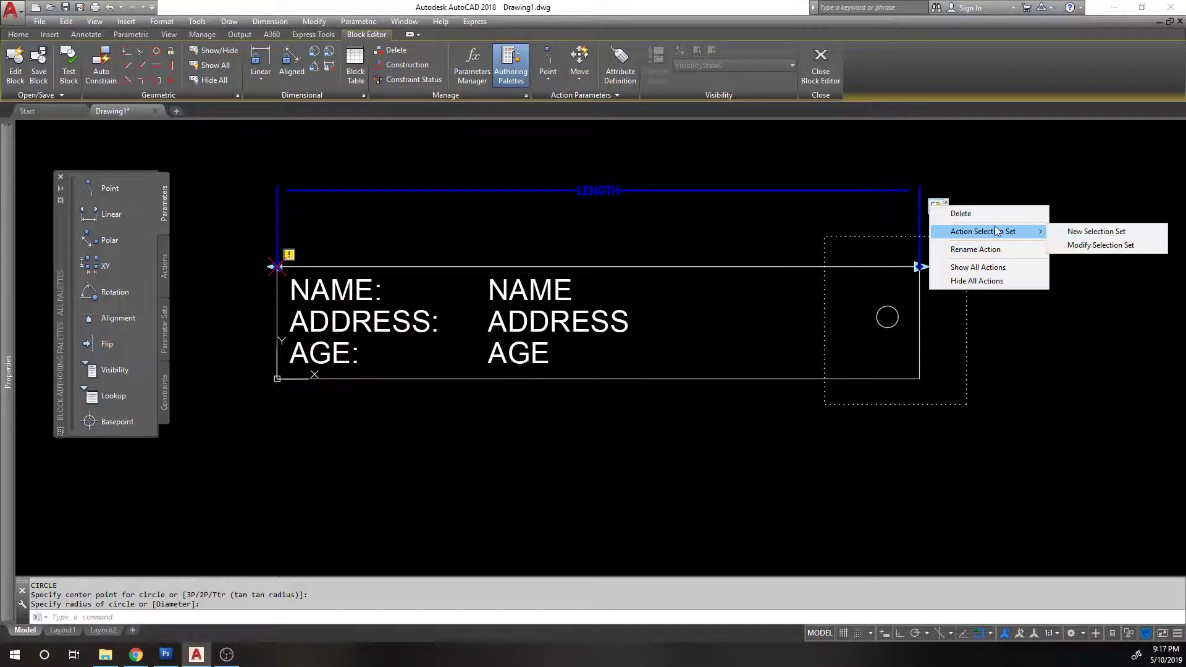
{"action": "left_click", "coordinate": [1101, 244]}
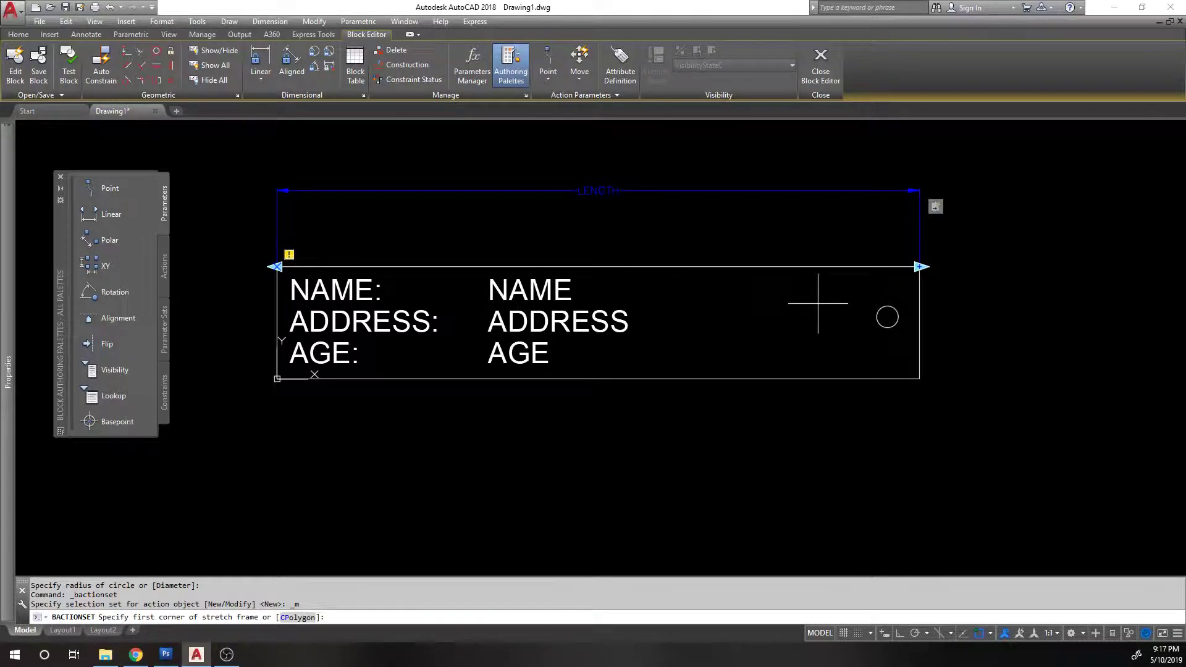
{"action": "key", "text": "Return"}
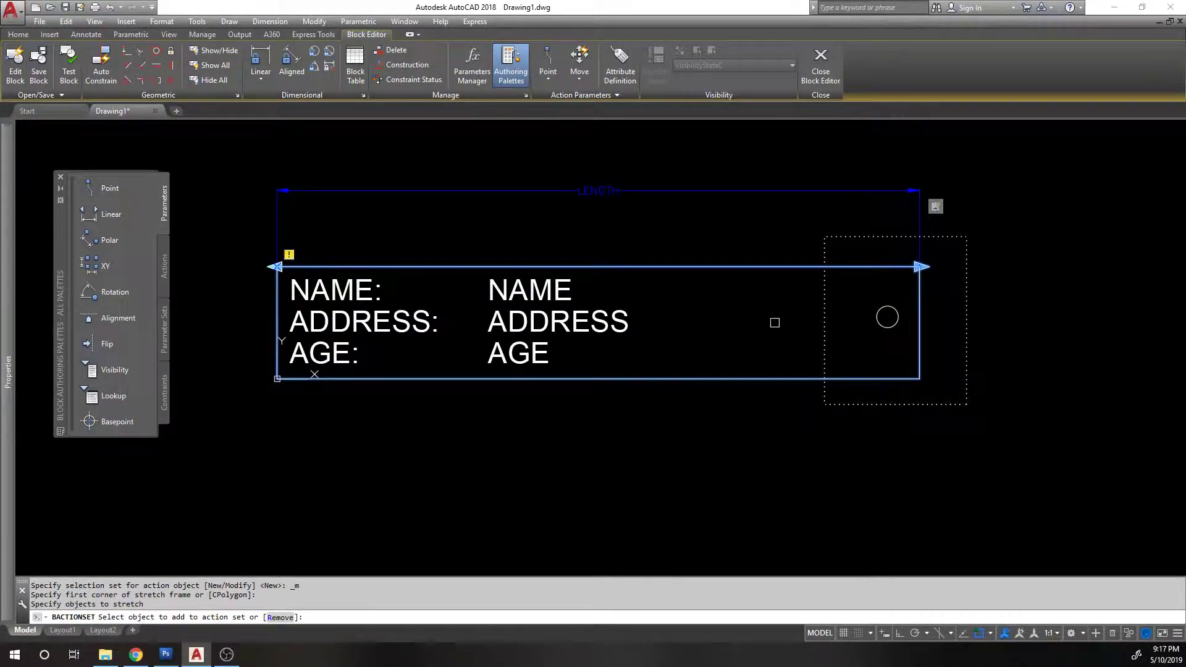
{"action": "left_click", "coordinate": [897, 311]}
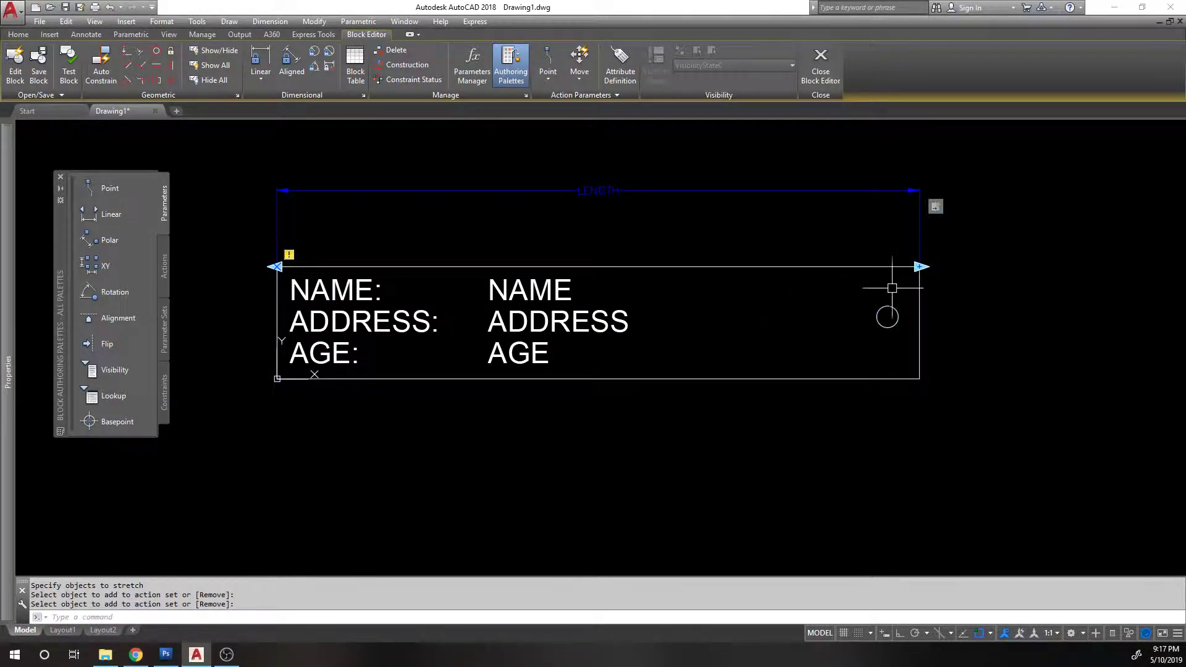
{"action": "left_click", "coordinate": [886, 306]}
{"action": "left_click", "coordinate": [853, 296]}
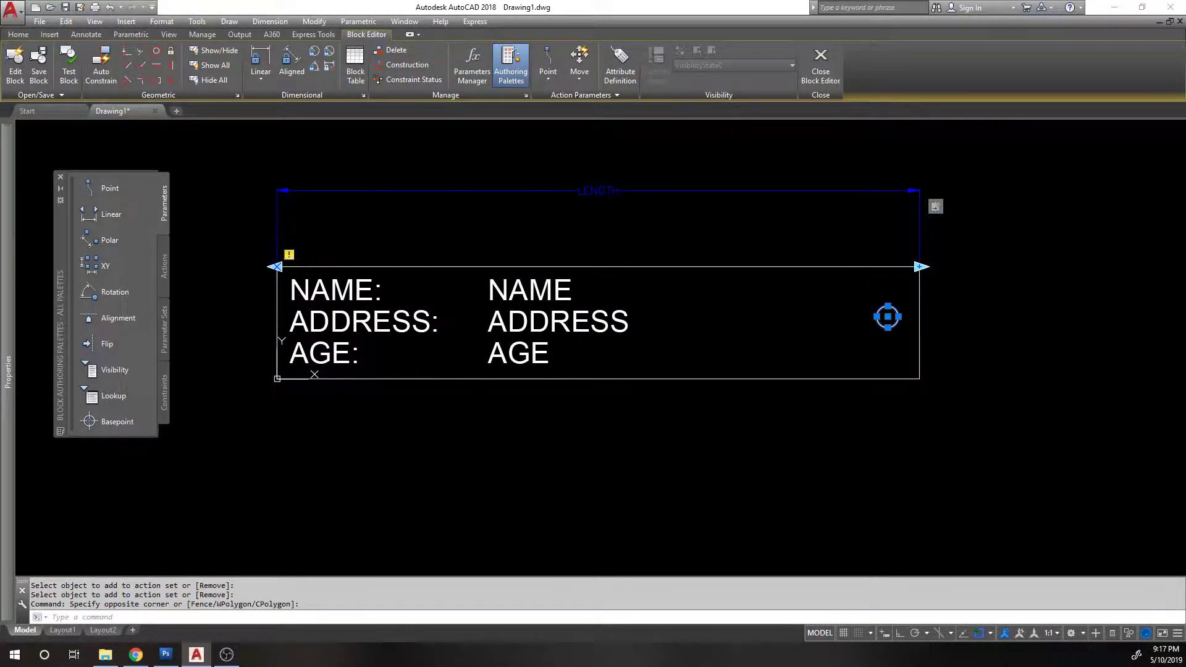
- Erase the test circle and start modifying the stretch action's selection set
{"action": "key", "text": "Delete"}
{"action": "right_click", "coordinate": [936, 206]}
{"action": "mouse_move", "coordinate": [987, 233]}
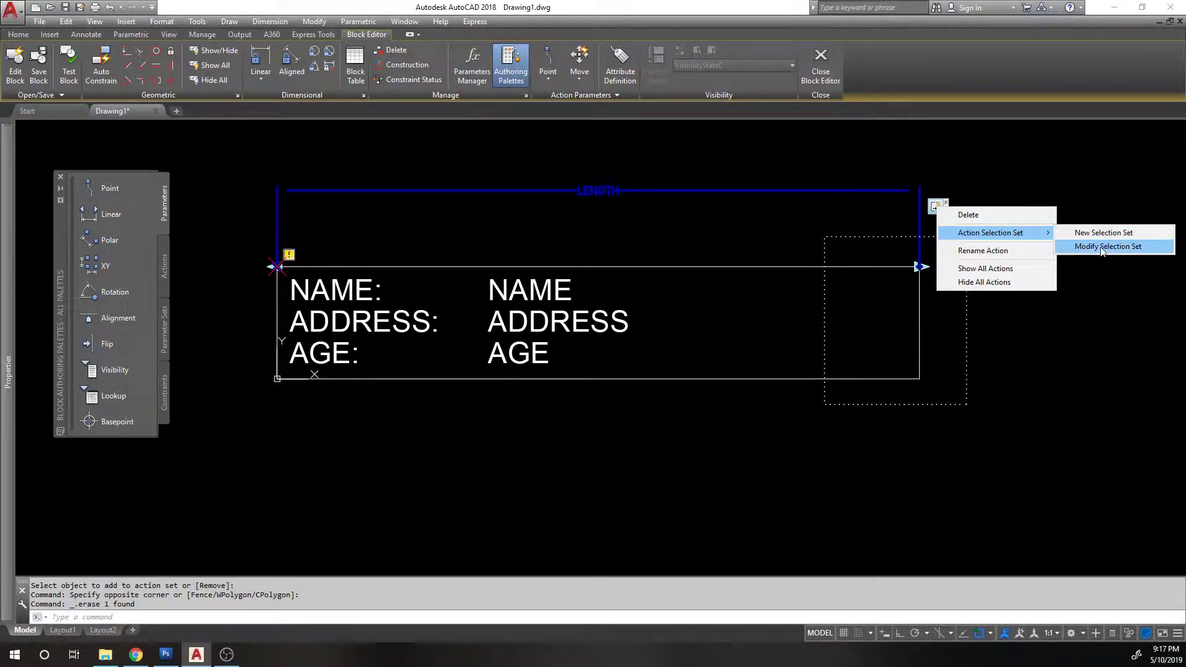
{"action": "left_click", "coordinate": [1091, 247]}
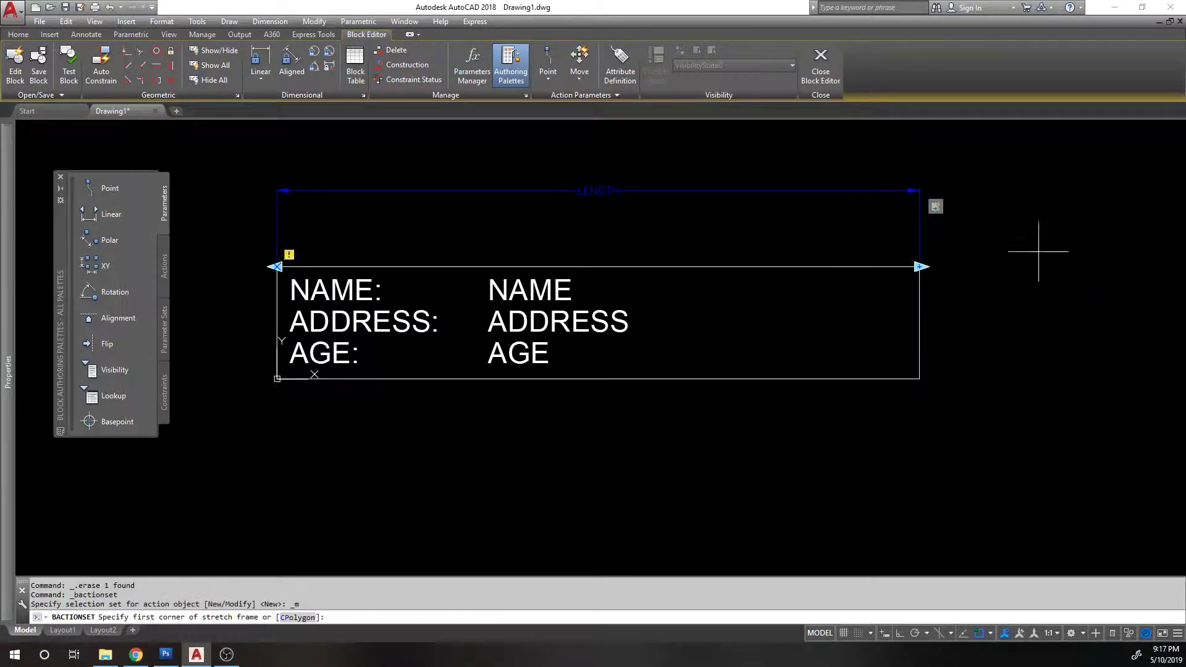
- Draw a new stretch frame past the right edge and crossing-select the right-end objects
{"action": "left_click", "coordinate": [996, 389]}
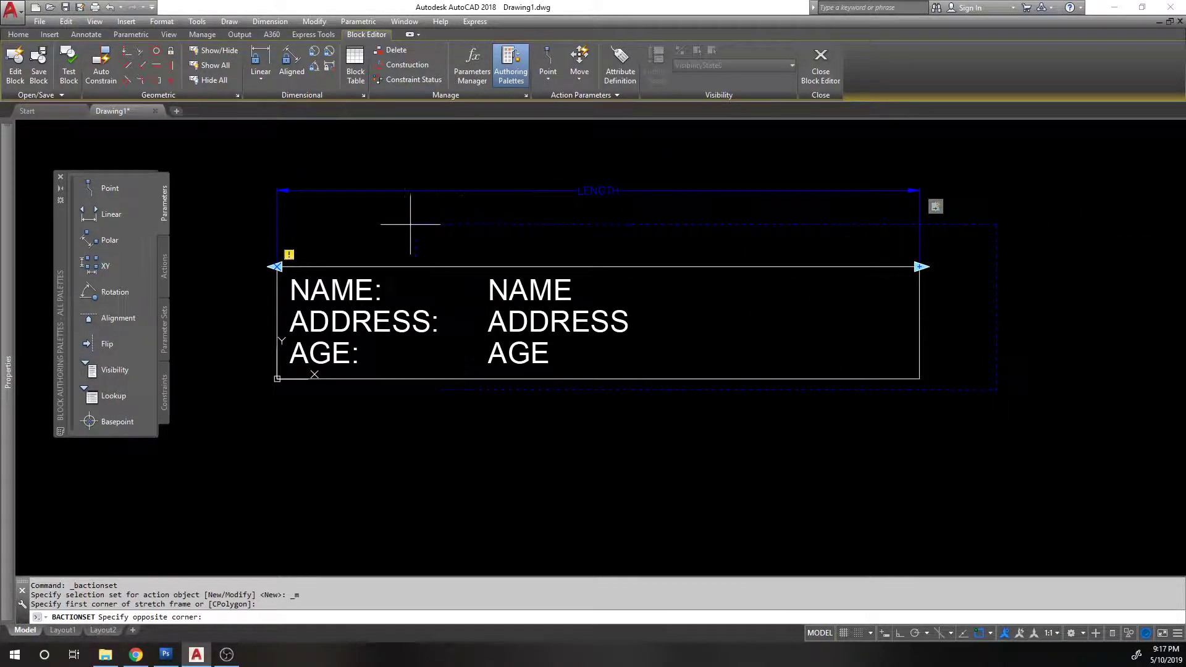
{"action": "left_click", "coordinate": [466, 251]}
{"action": "left_click", "coordinate": [962, 344]}
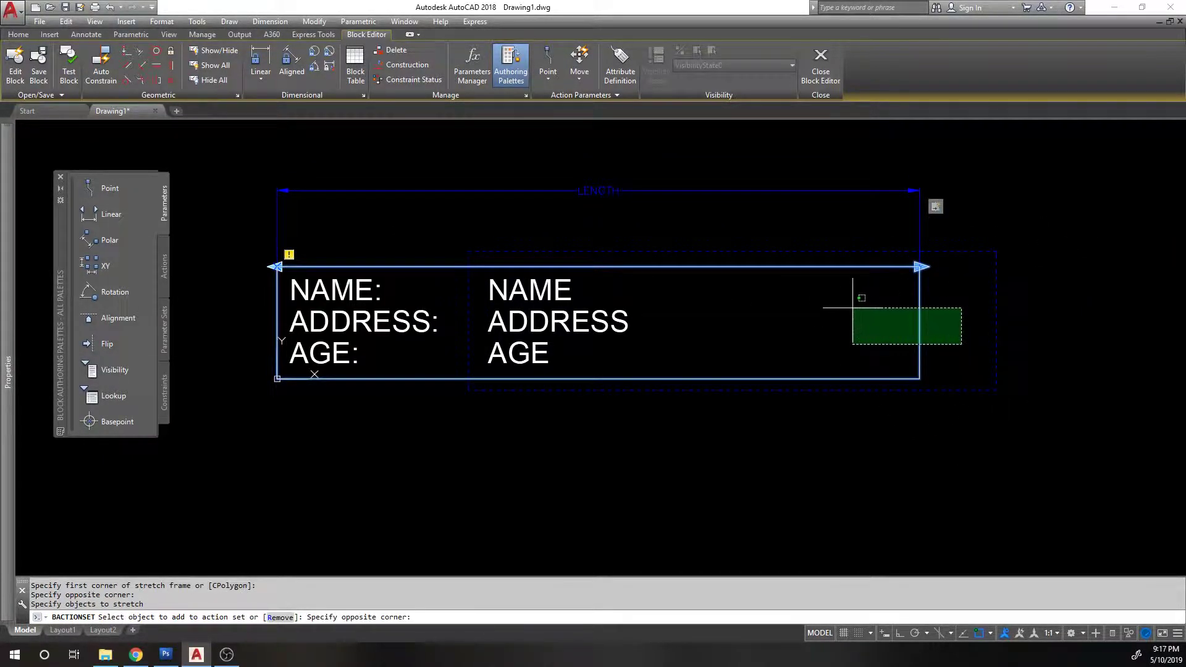
{"action": "left_click", "coordinate": [827, 280]}
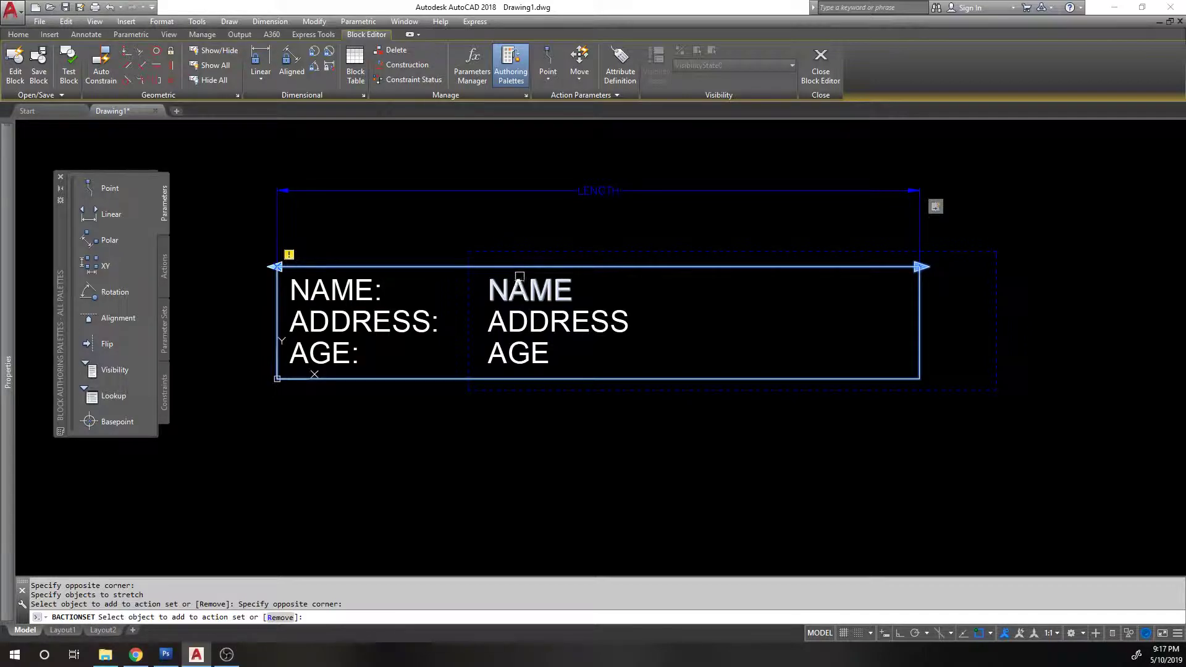
{"action": "key", "text": "Return"}
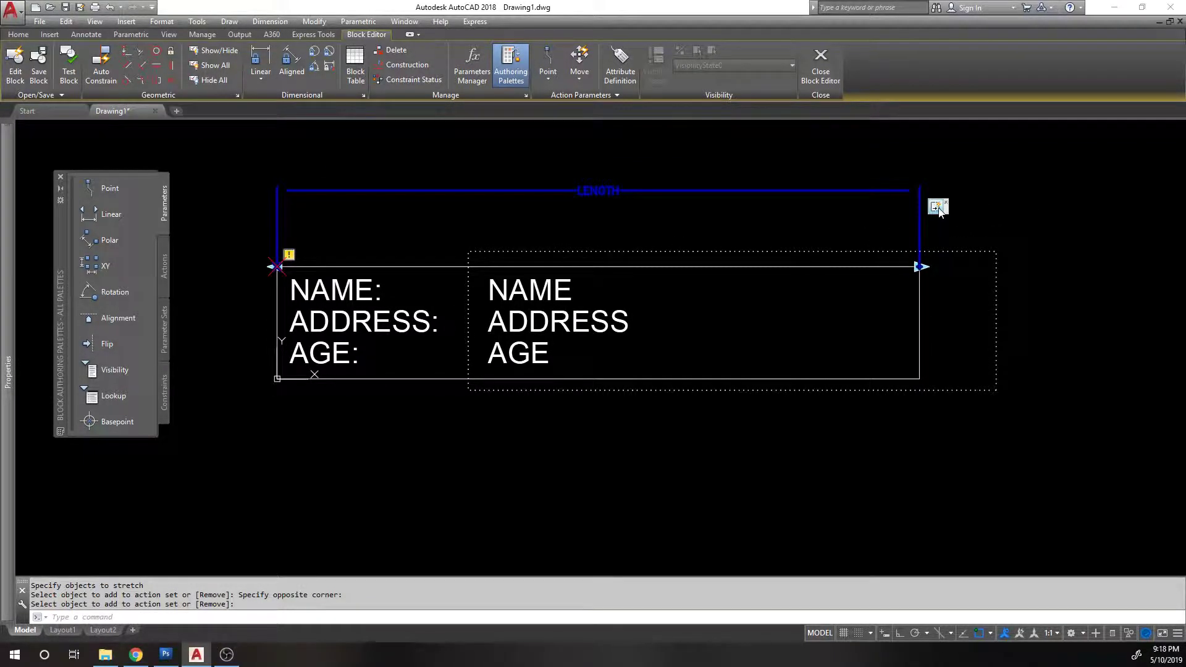
{"action": "middle_click_drag", "start_coordinate": [654, 239], "coordinate": [742, 252]}
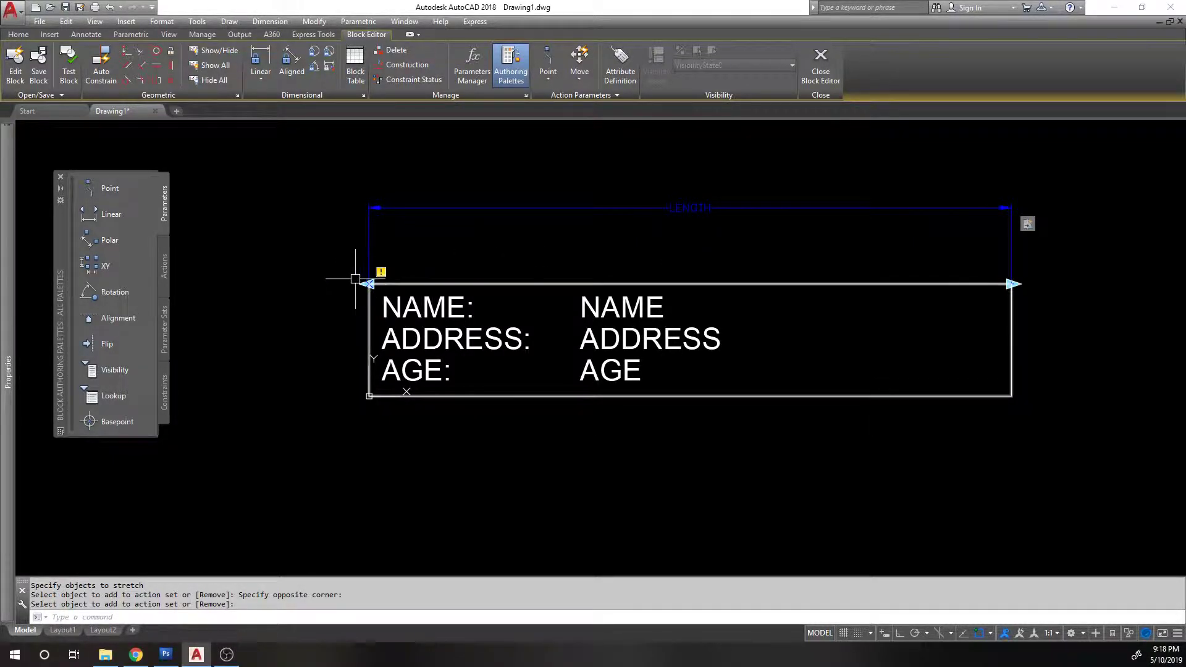
{"action": "left_click", "coordinate": [499, 221]}
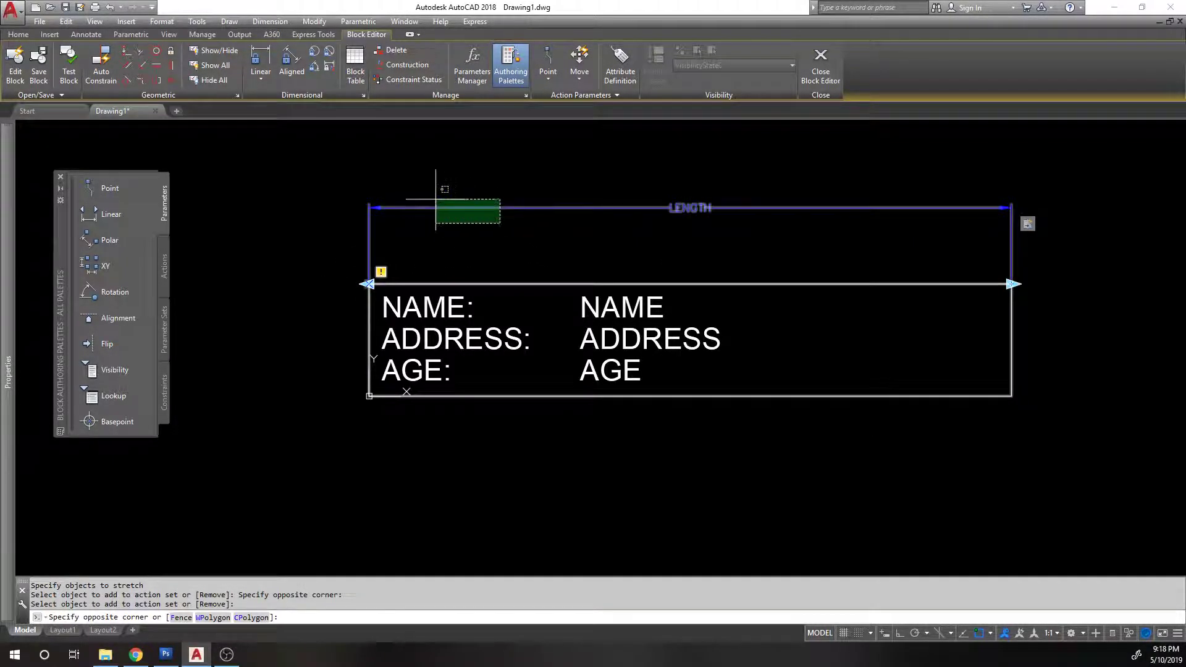
{"action": "key", "text": "Escape"}
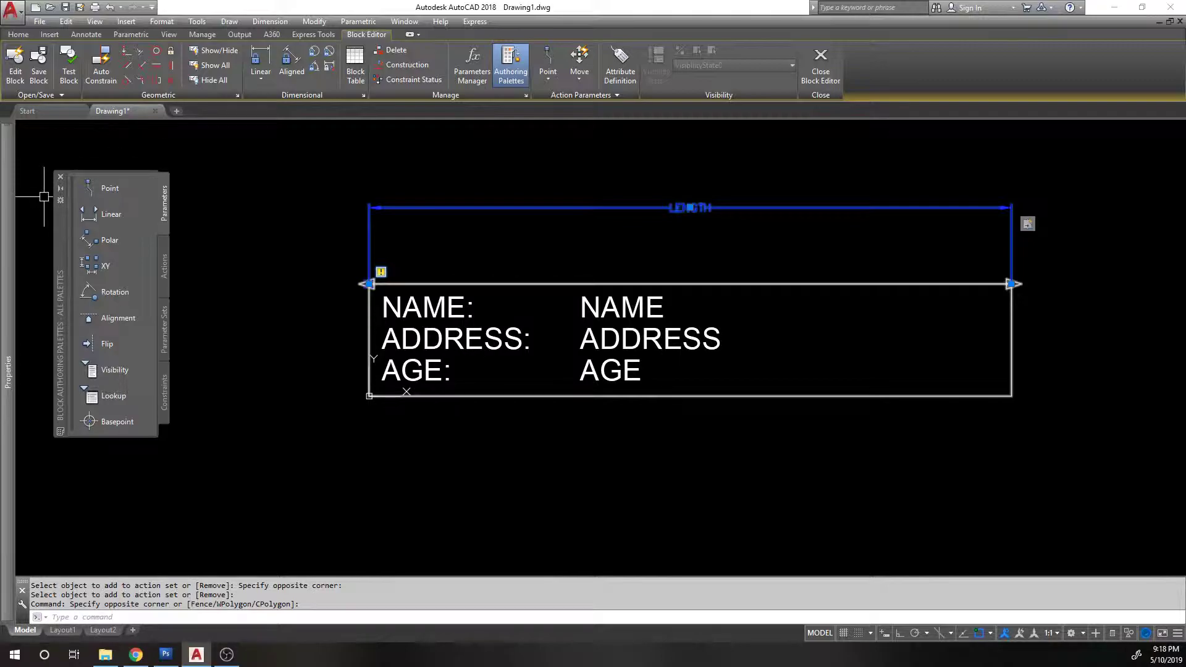
{"action": "mouse_move", "coordinate": [11, 195]}
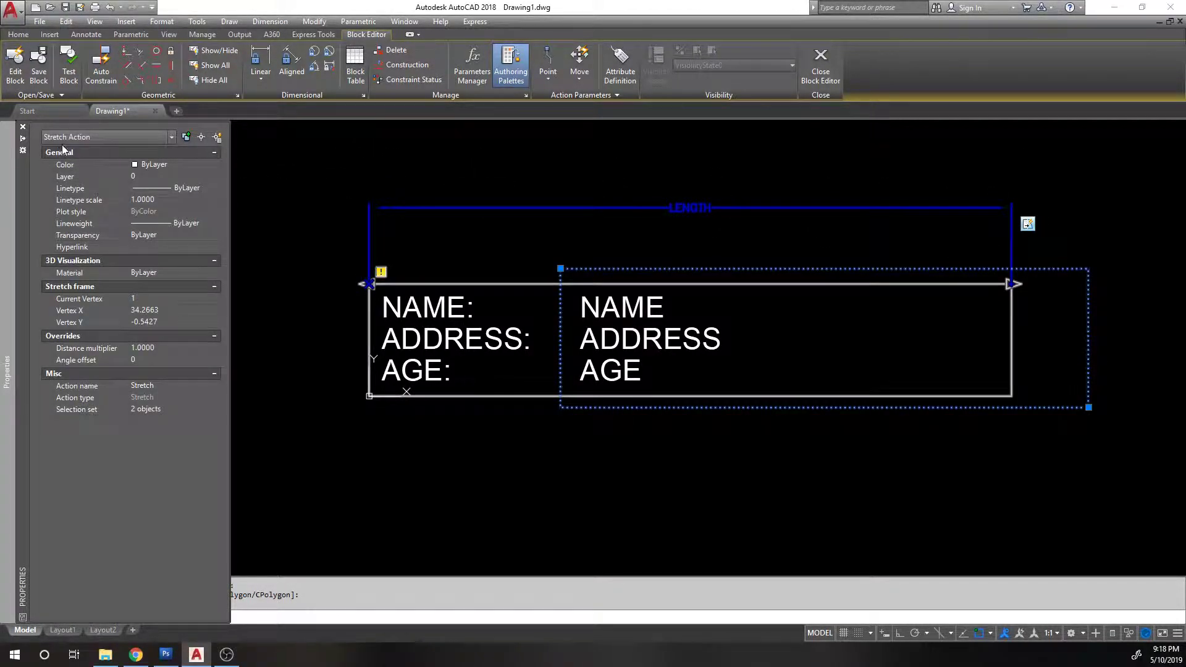
{"action": "key", "text": "Escape"}
{"action": "key", "text": "Escape"}
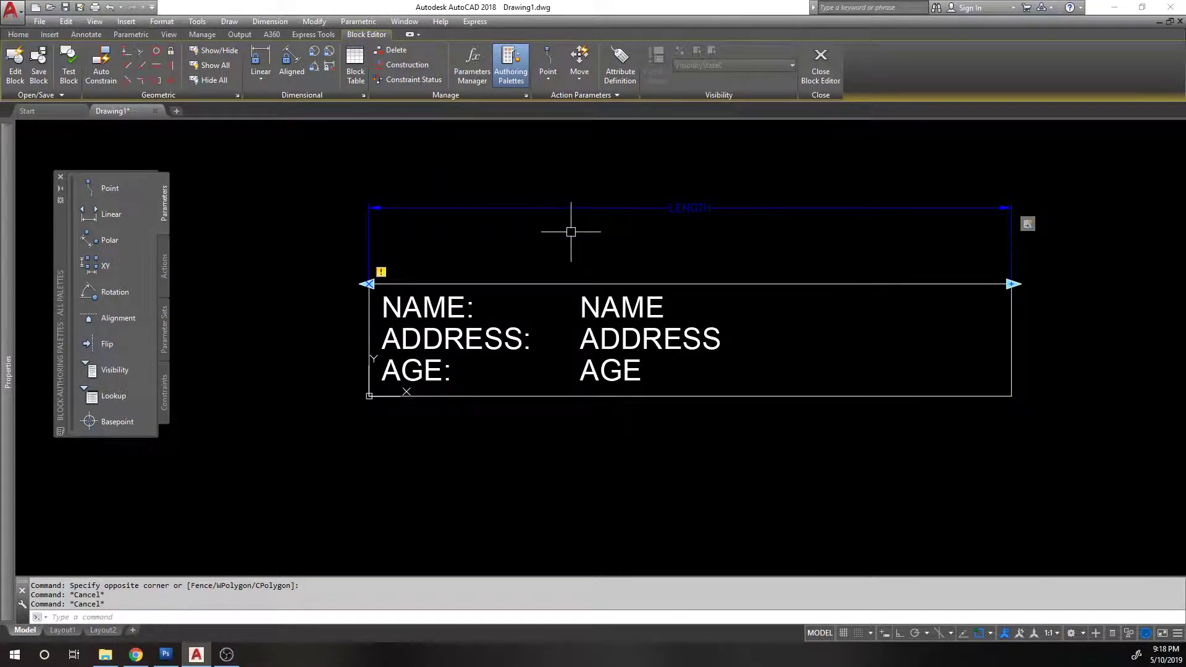
{"action": "left_click", "coordinate": [575, 250]}
{"action": "left_click", "coordinate": [502, 168]}
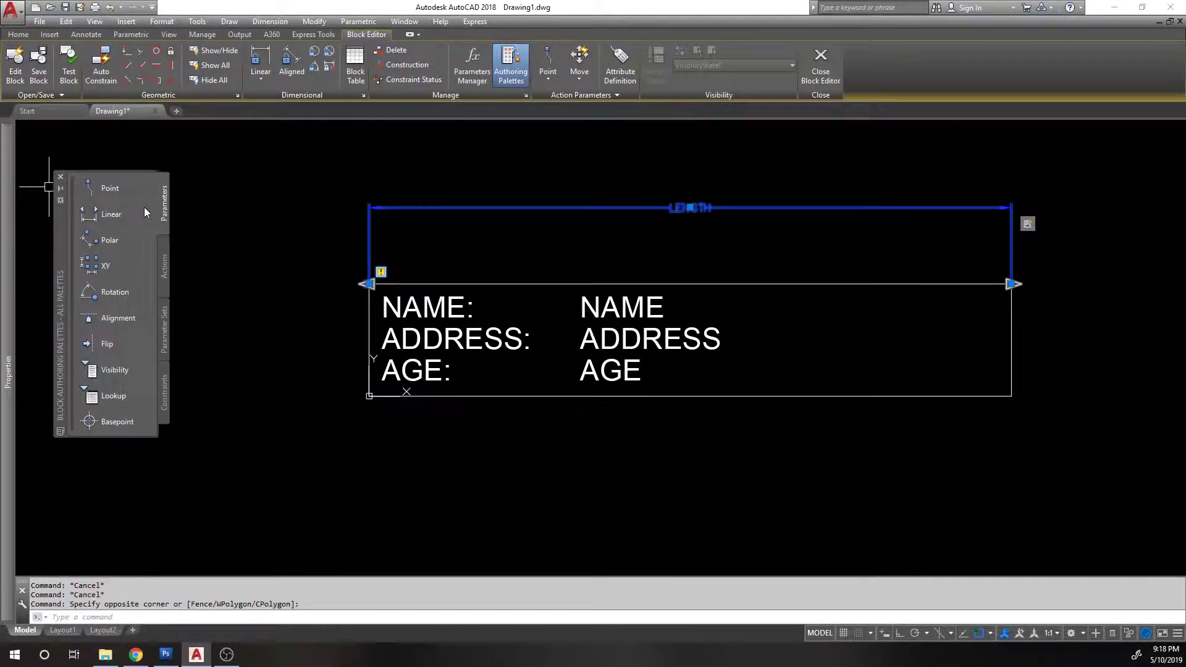
{"action": "mouse_move", "coordinate": [5, 229]}
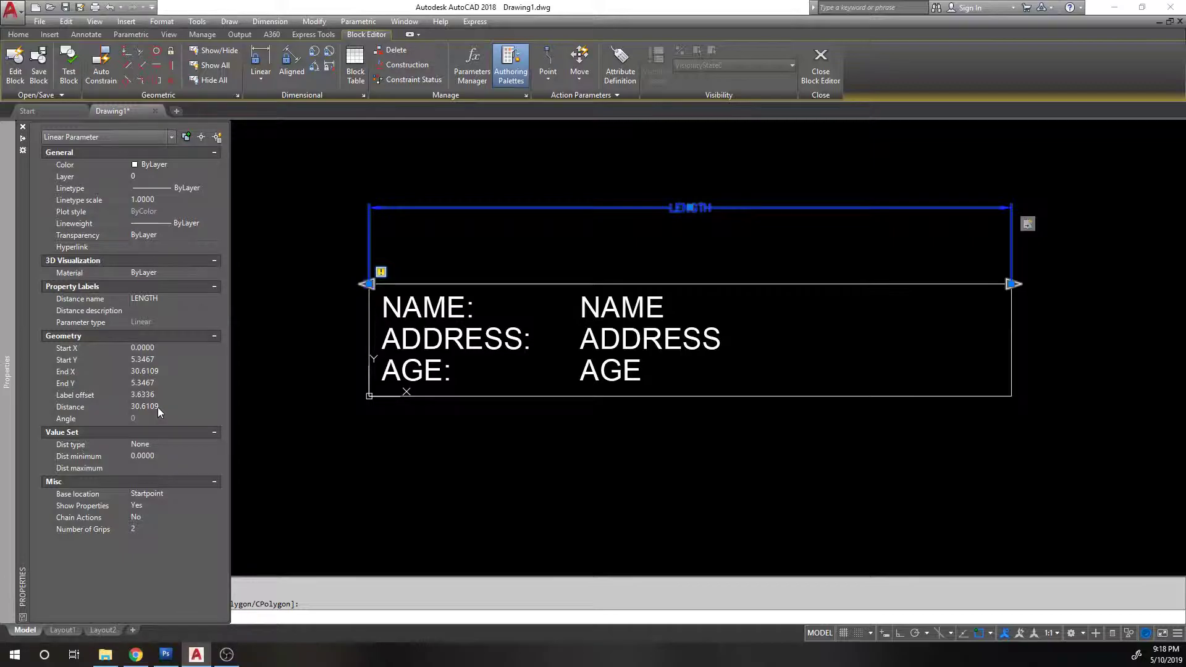
- Keep LENGTH's base location at Startpoint and reduce its Number of Grips to 1
{"action": "left_click", "coordinate": [165, 495]}
{"action": "left_click", "coordinate": [168, 494]}
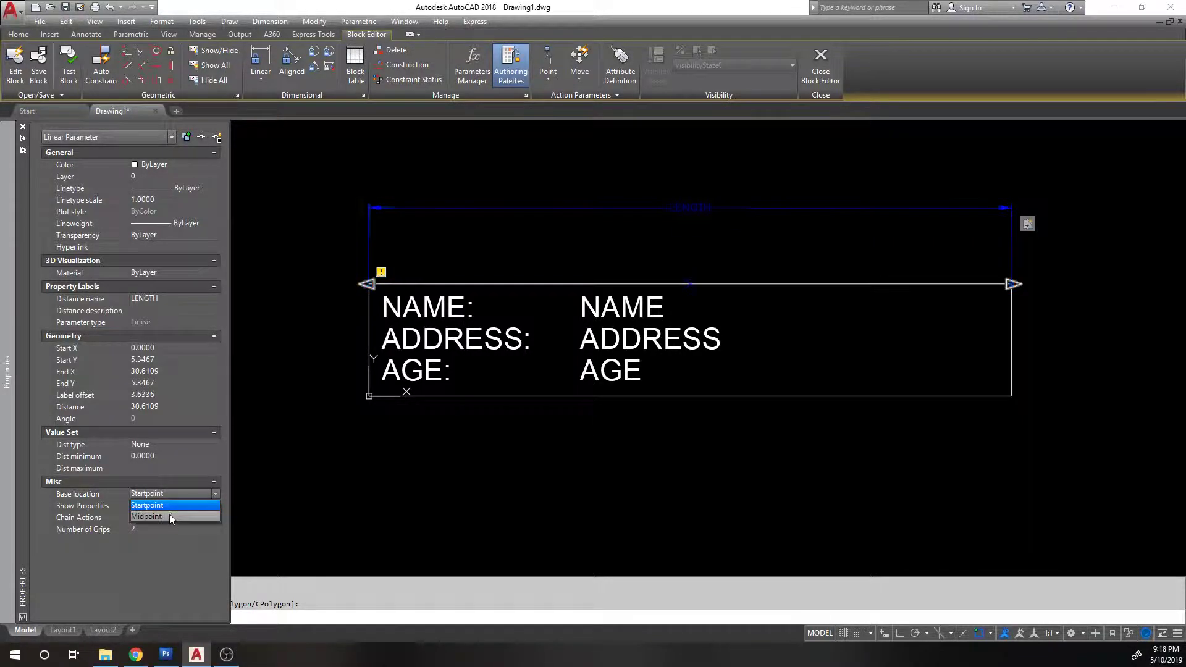
{"action": "left_click", "coordinate": [181, 489]}
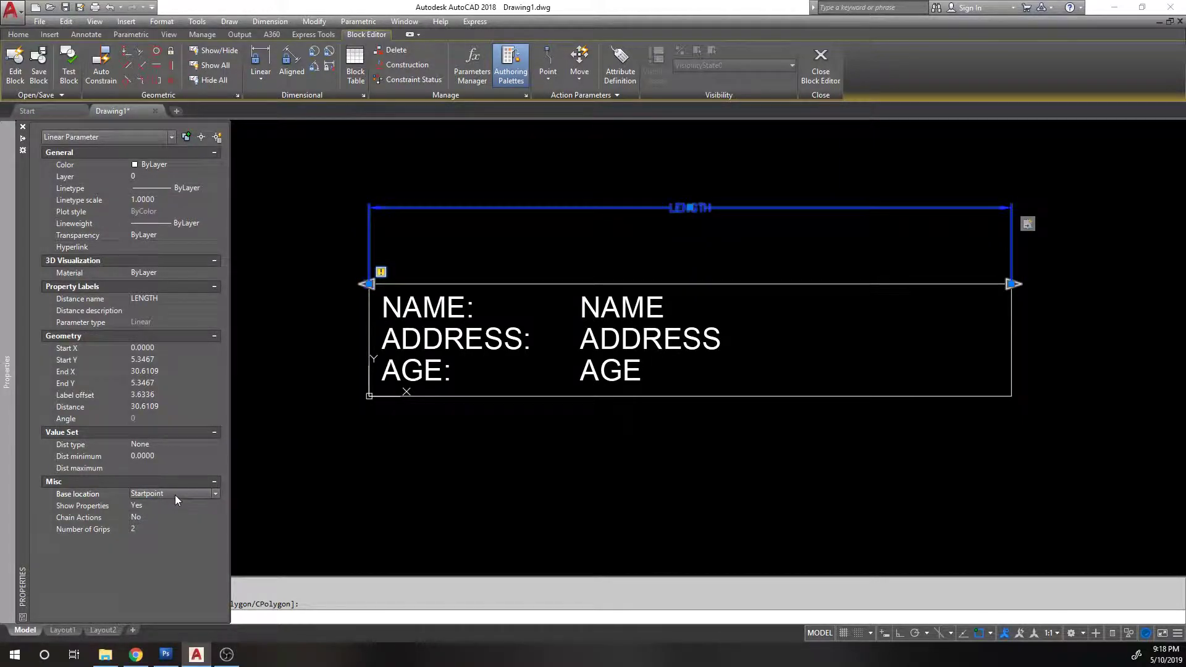
{"action": "left_click", "coordinate": [173, 505]}
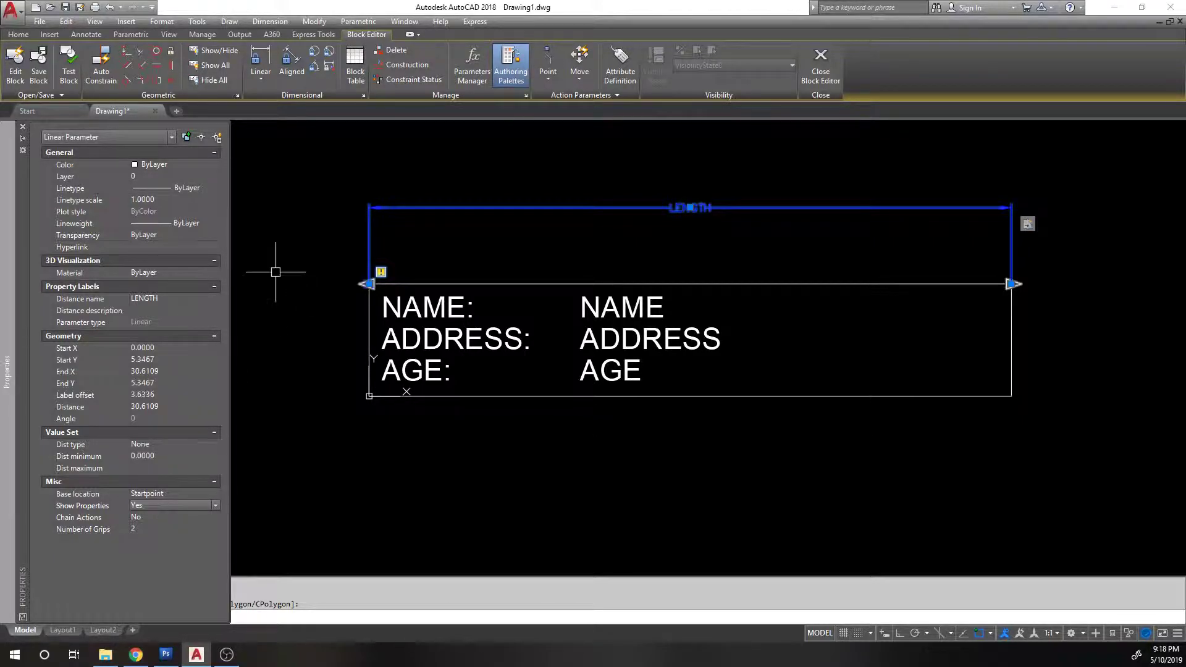
{"action": "key", "text": "ctrl+1"}
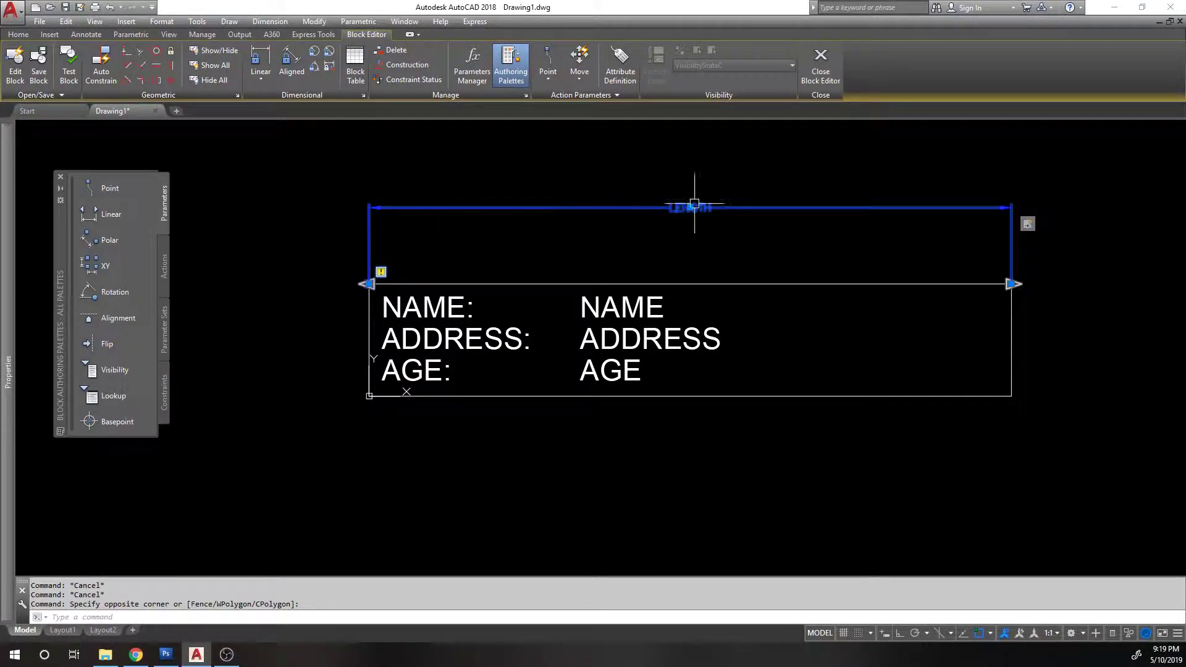
{"action": "key", "text": "ctrl+1"}
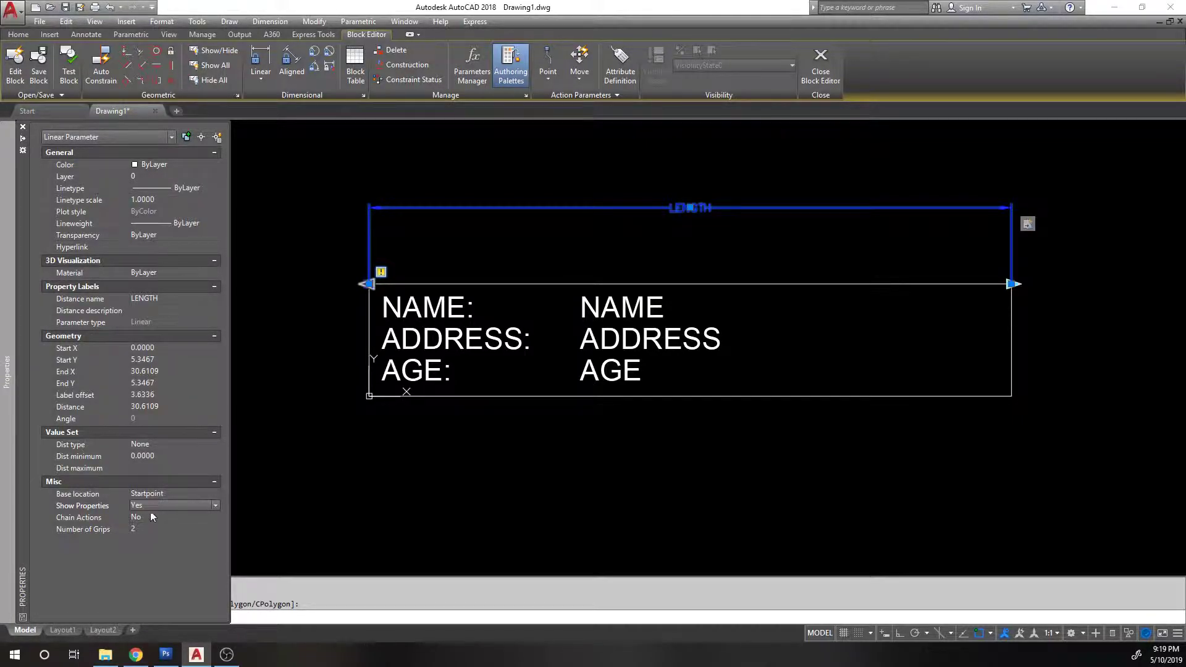
{"action": "left_click", "coordinate": [147, 518]}
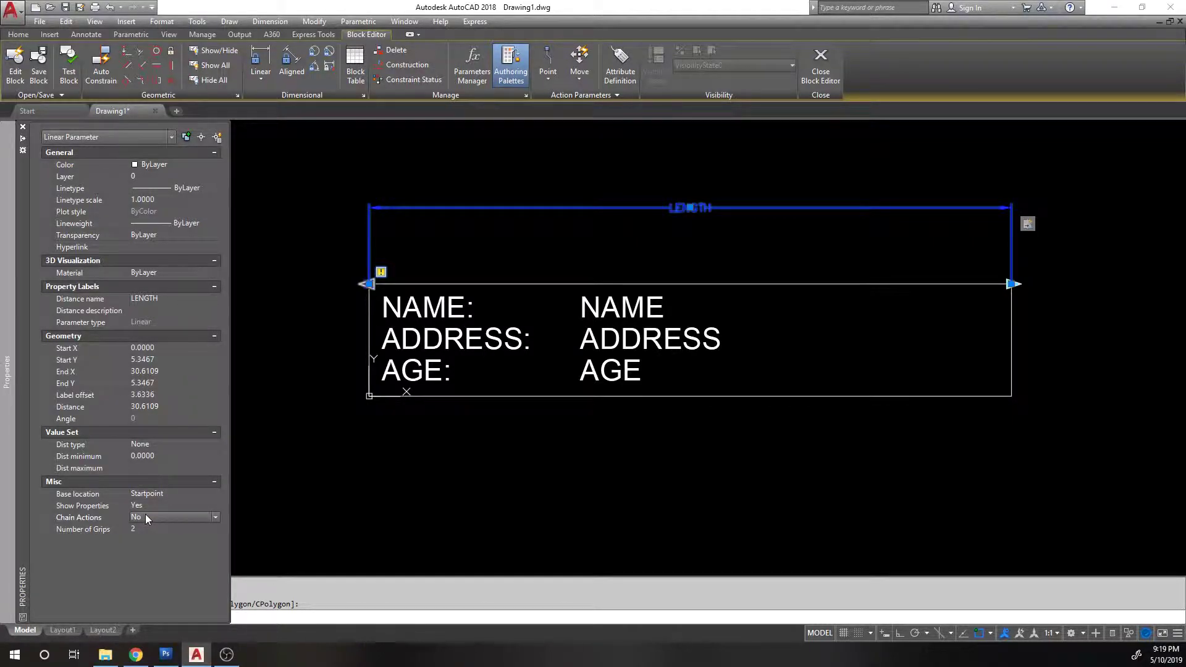
{"action": "left_click", "coordinate": [151, 528]}
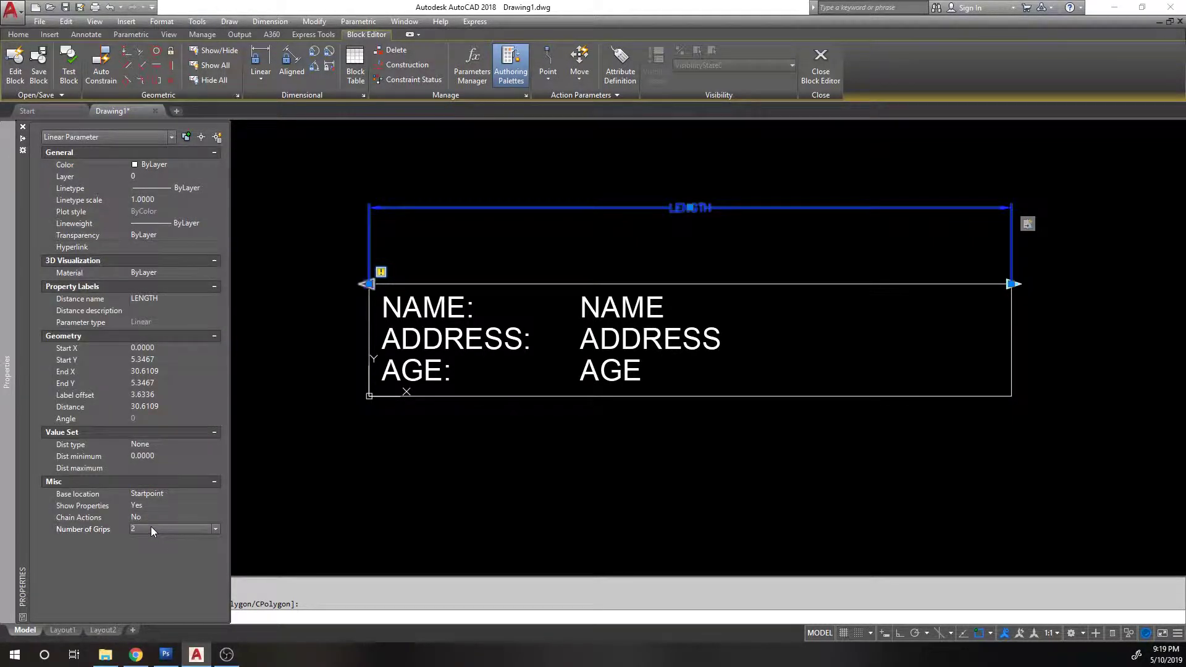
{"action": "left_click", "coordinate": [150, 526]}
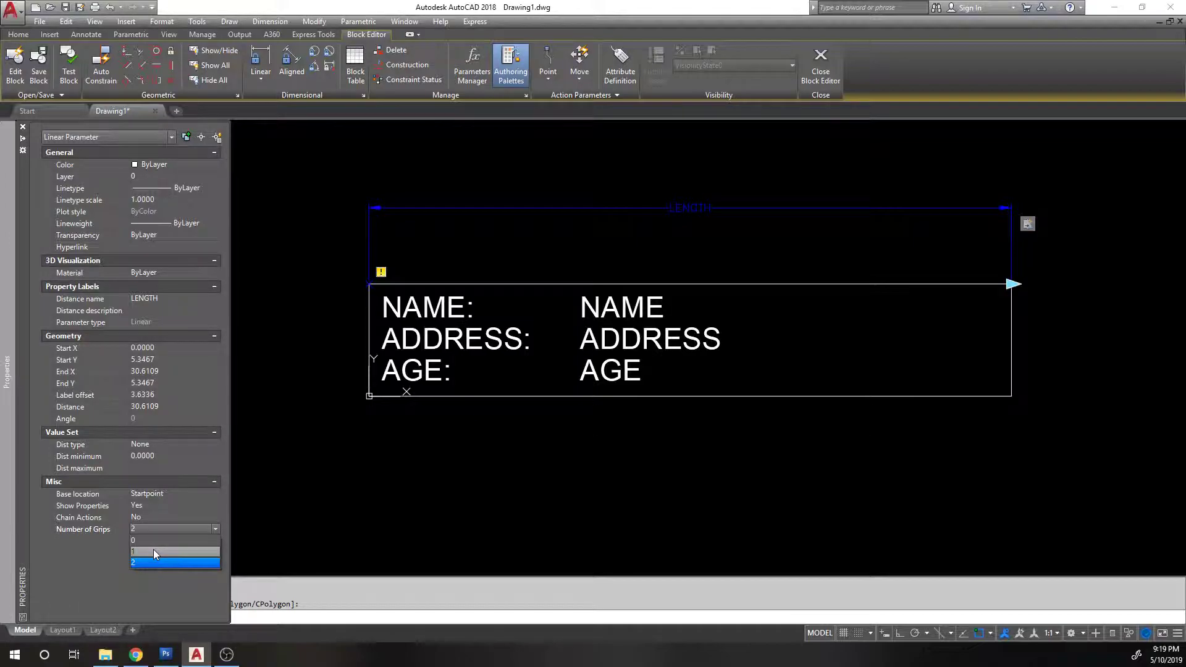
{"action": "left_click", "coordinate": [154, 551]}
{"action": "key", "text": "Escape"}
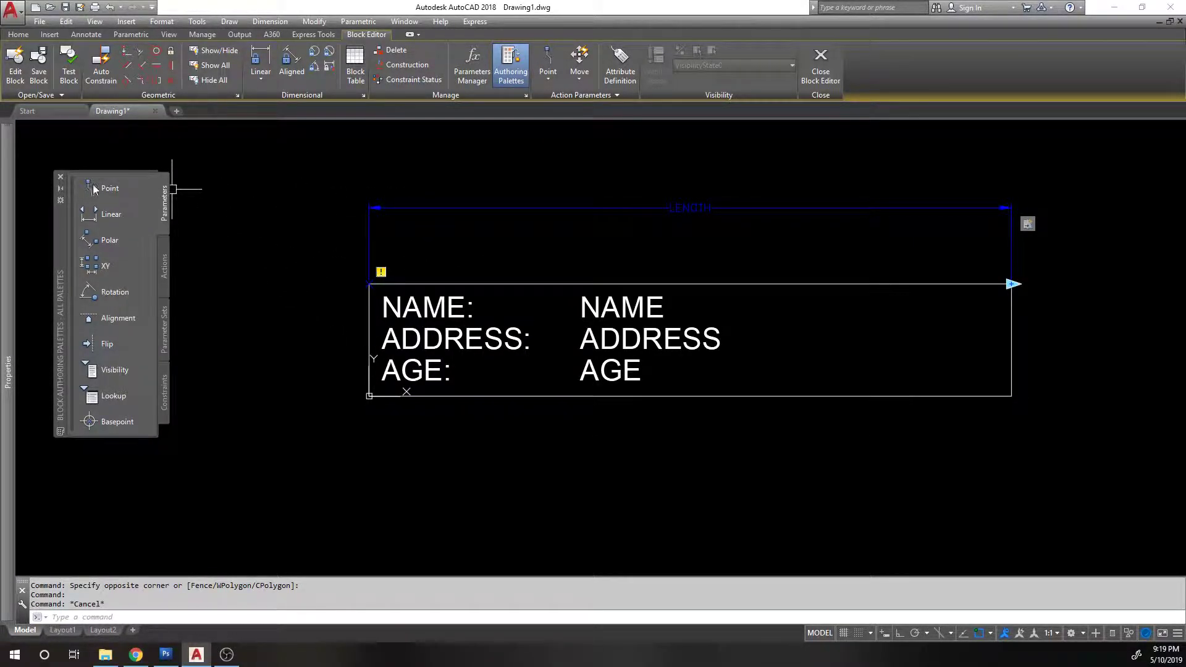
{"action": "mouse_move", "coordinate": [8, 238]}
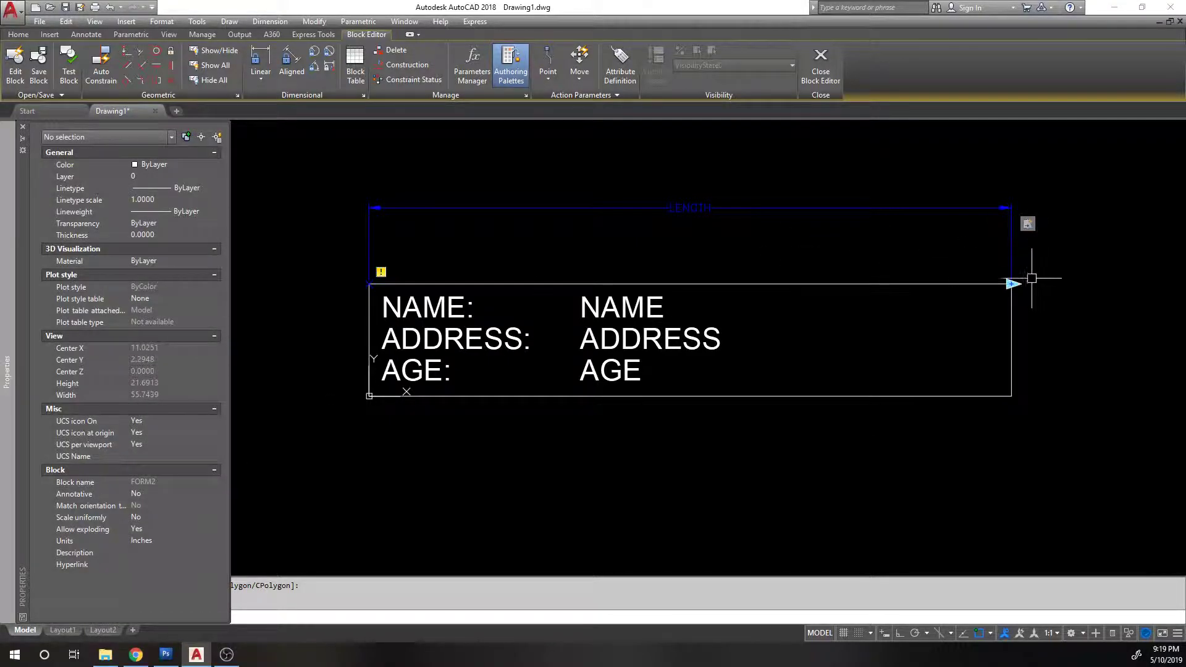
{"action": "key", "text": "Escape"}
{"action": "key", "text": "Escape"}
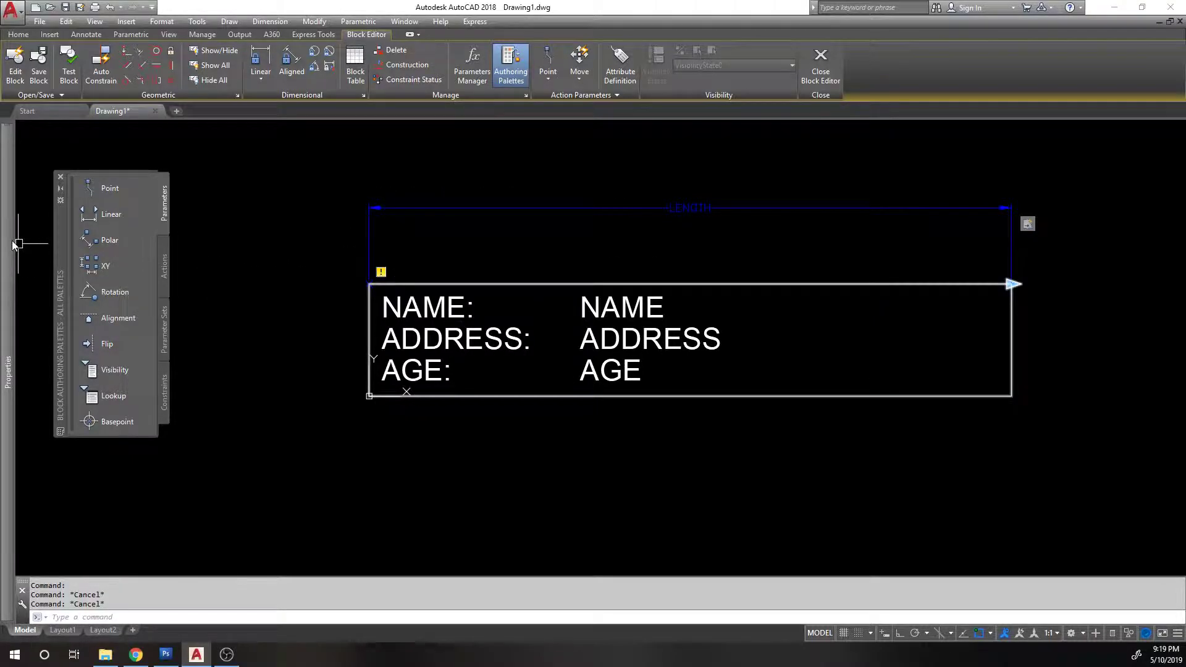
{"action": "left_click", "coordinate": [409, 199]}
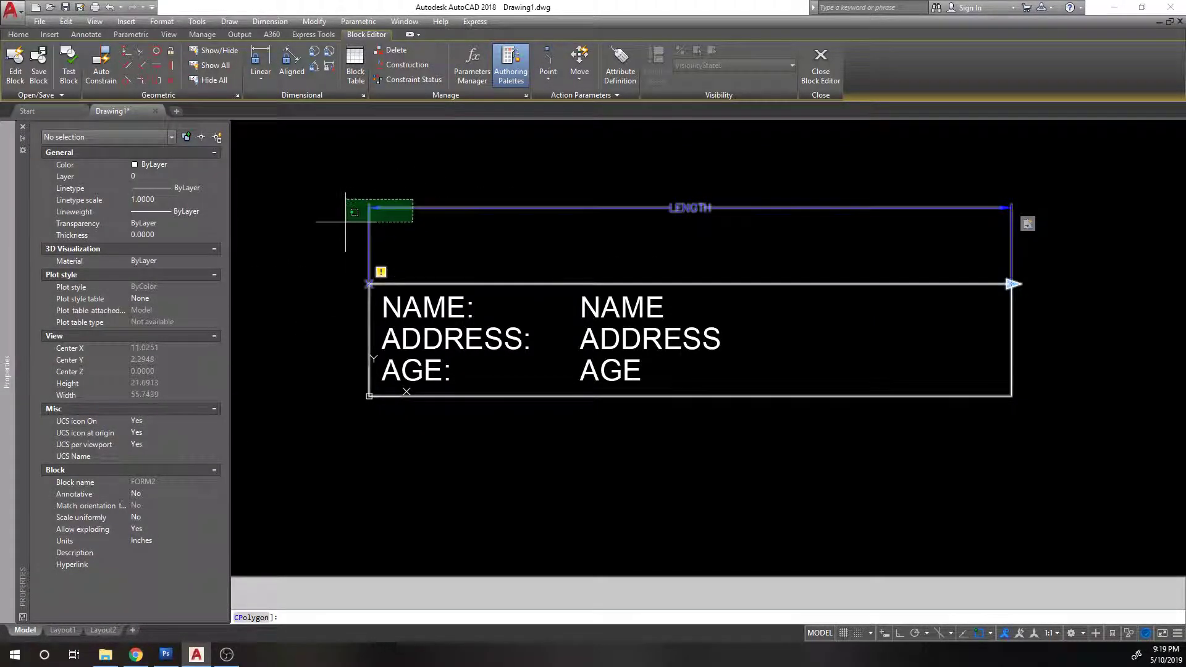
{"action": "left_click", "coordinate": [344, 220]}
{"action": "left_click", "coordinate": [162, 529]}
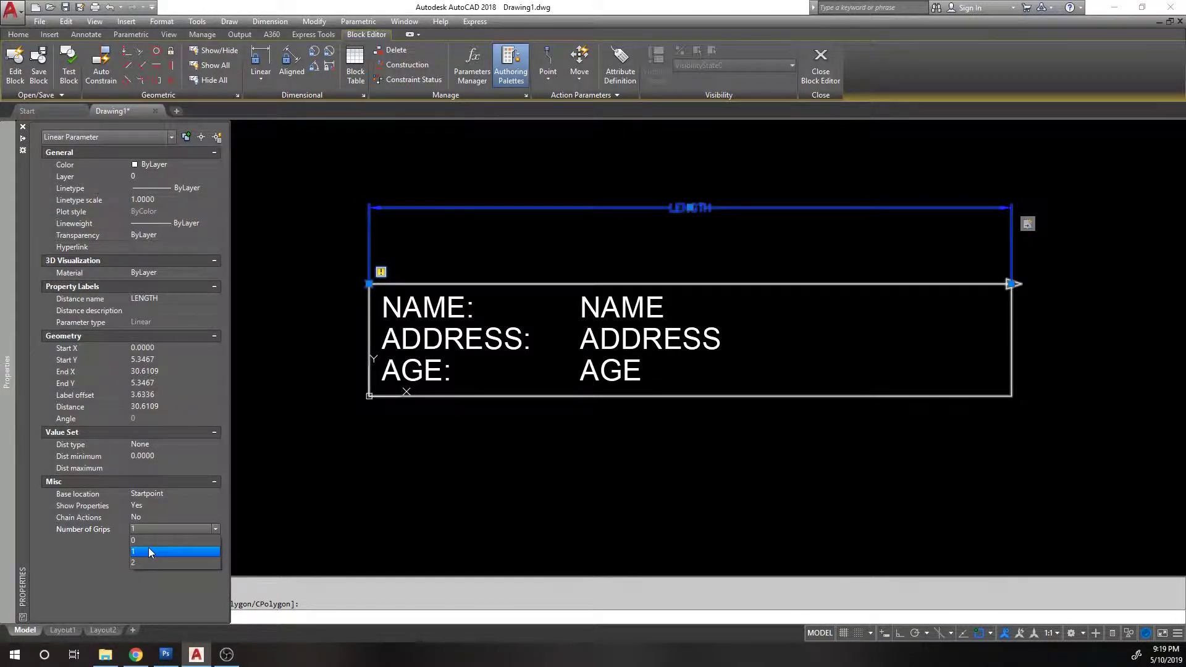
{"action": "left_click", "coordinate": [149, 549]}
{"action": "key", "text": "Escape"}
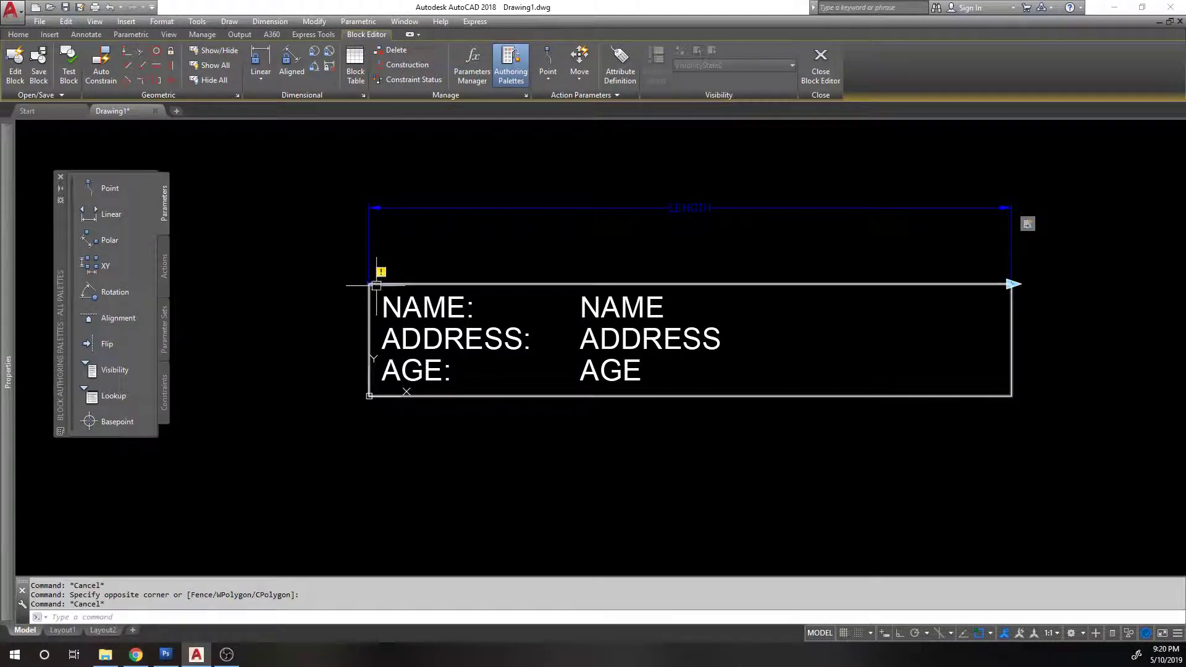
{"action": "left_click", "coordinate": [357, 262]}
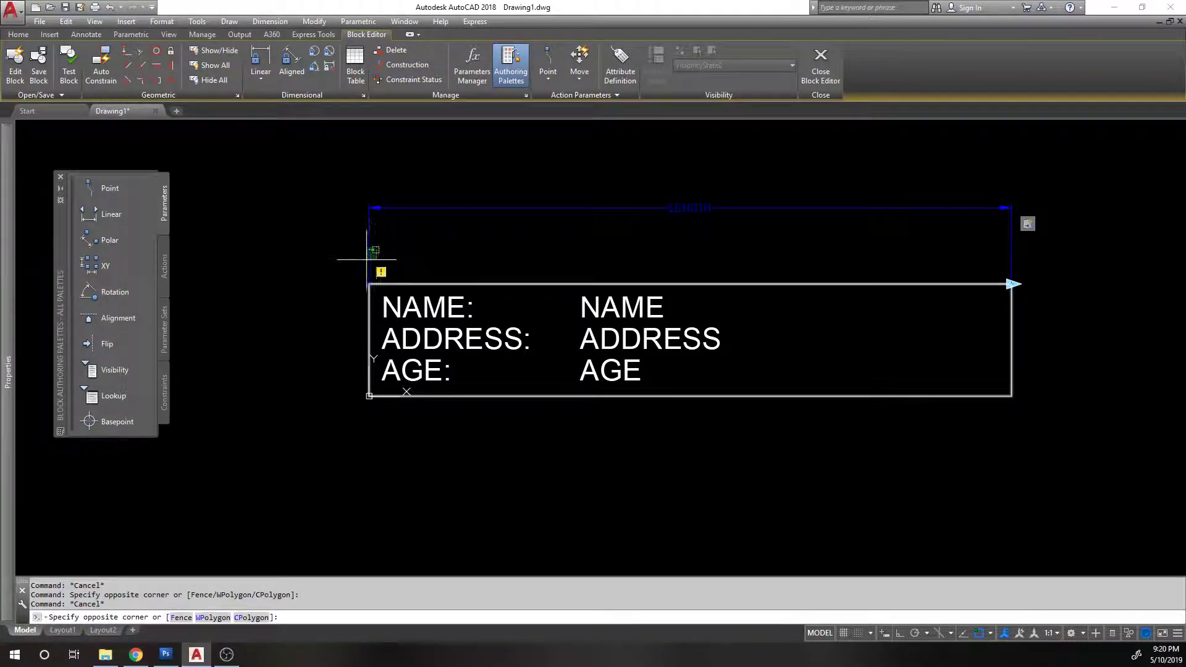
{"action": "left_click", "coordinate": [352, 246]}
{"action": "scroll", "coordinate": [383, 286], "scroll_direction": "up", "scroll_amount": 3}
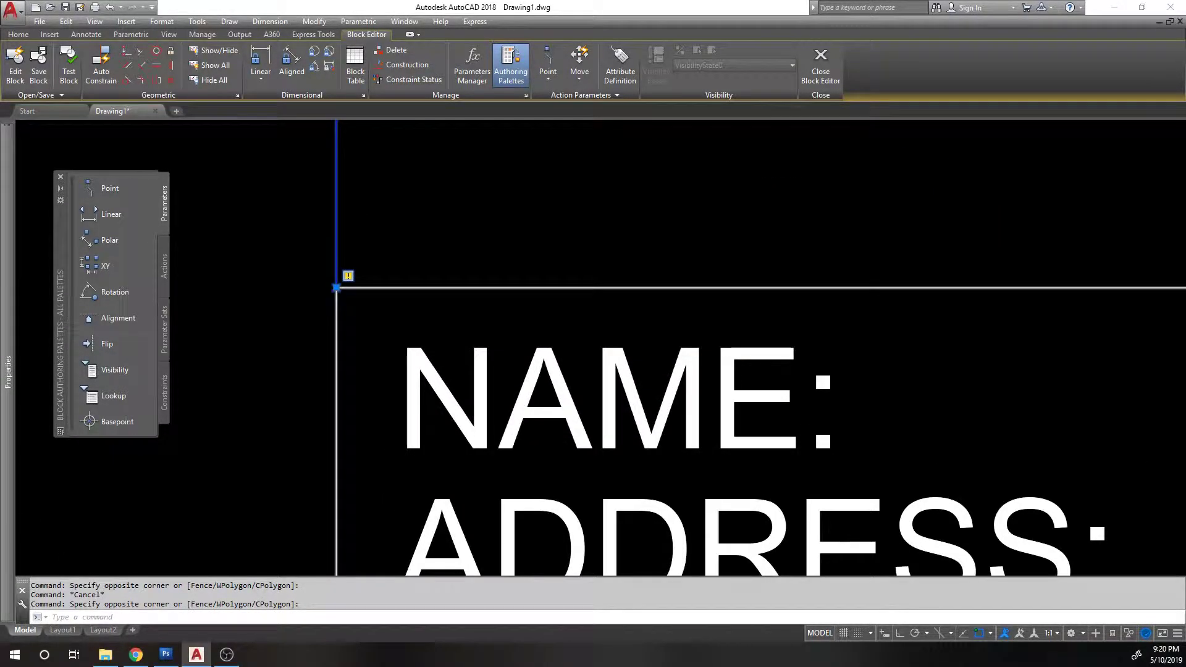
{"action": "scroll", "coordinate": [382, 256], "scroll_direction": "down", "scroll_amount": 4}
{"action": "key", "text": "Escape"}
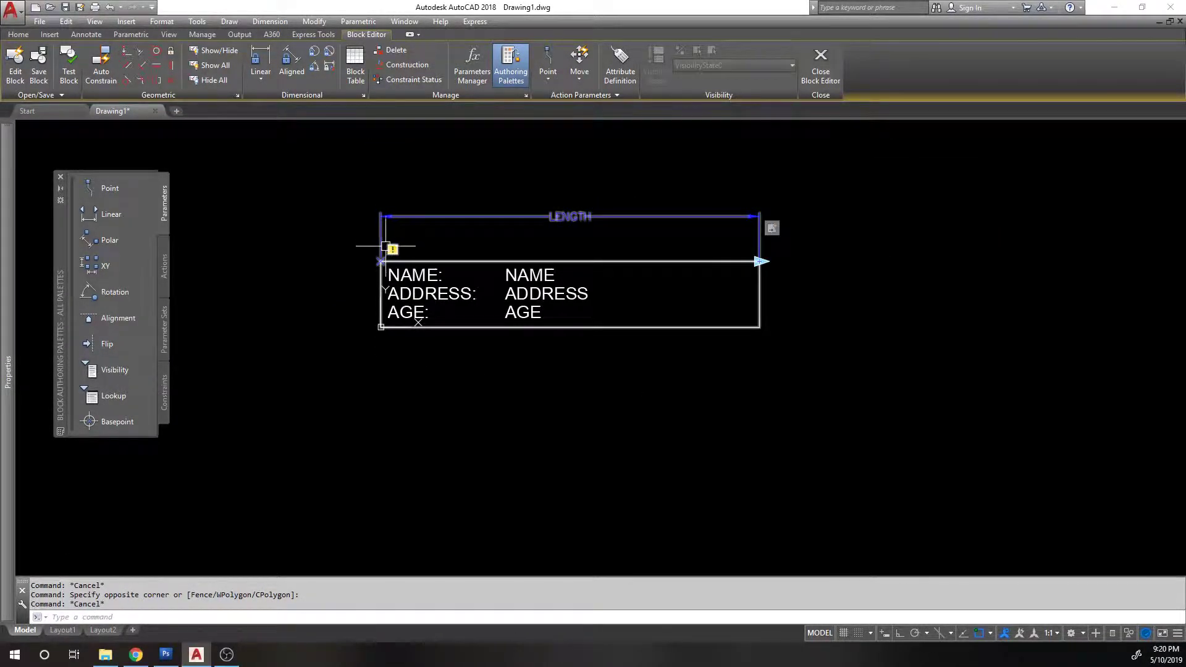
{"action": "scroll", "coordinate": [377, 244], "scroll_direction": "up", "scroll_amount": 3}
{"action": "left_click", "coordinate": [391, 271]}
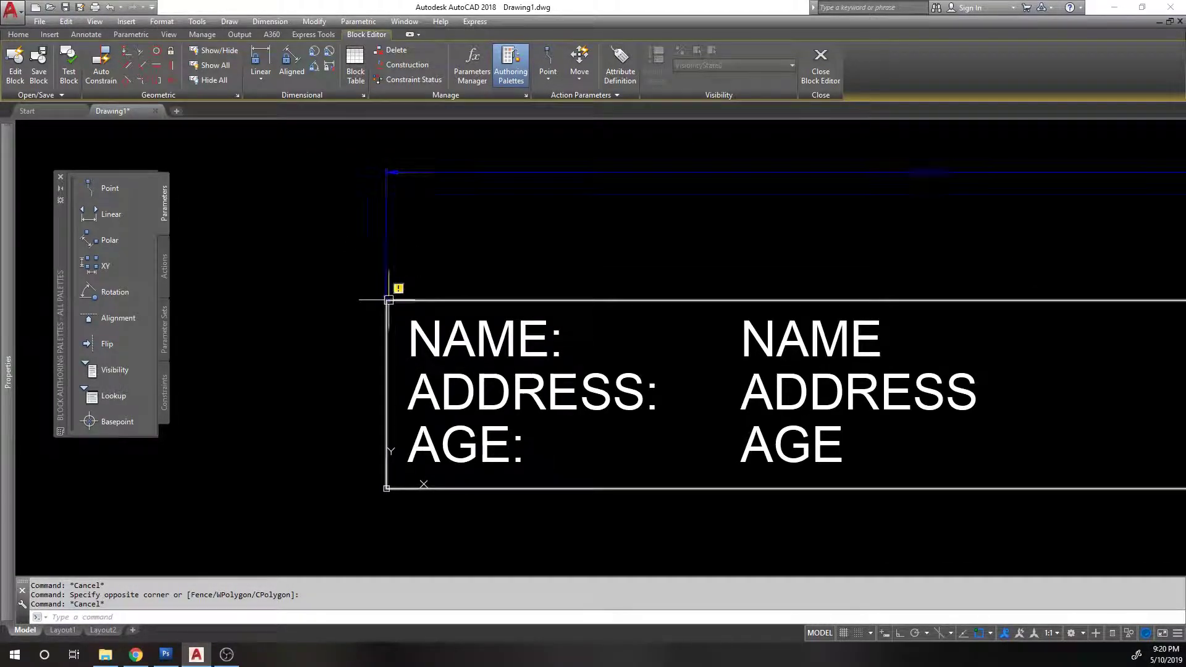
{"action": "left_click", "coordinate": [318, 225]}
{"action": "scroll", "coordinate": [318, 225], "scroll_direction": "down", "scroll_amount": 4}
{"action": "scroll", "coordinate": [322, 230], "scroll_direction": "up", "scroll_amount": 1}
{"action": "key", "text": "Escape"}
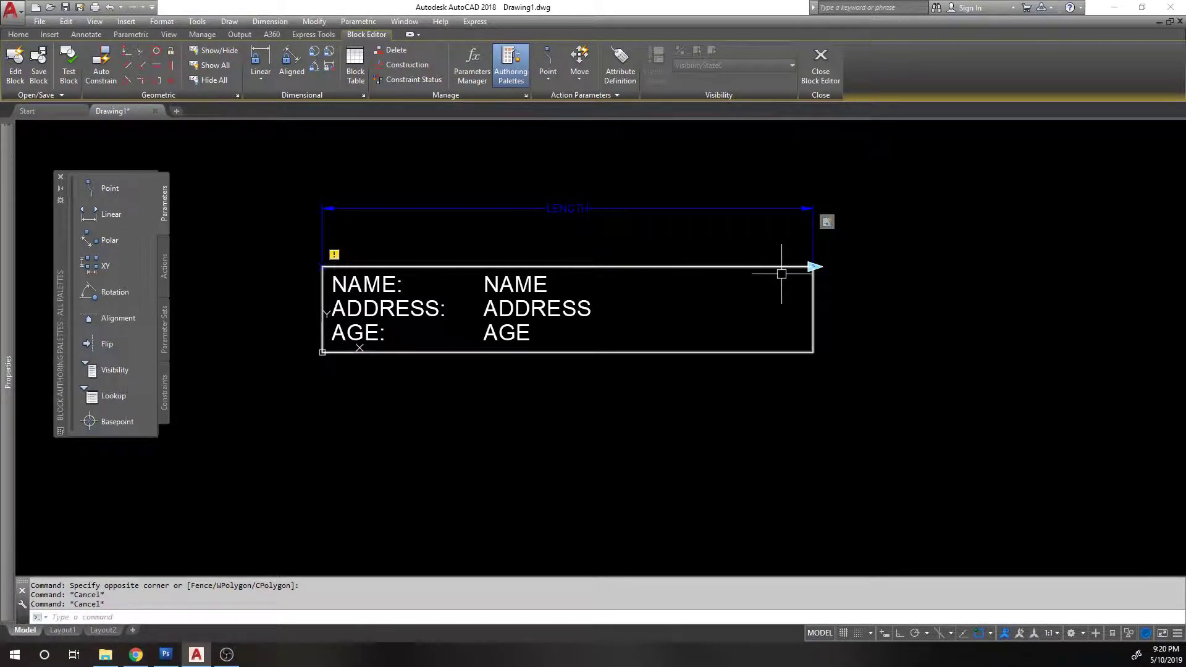
- Save FORM2's changes when exiting the Block Editor, then erase the leader line beside the form
{"action": "left_click", "coordinate": [829, 76]}
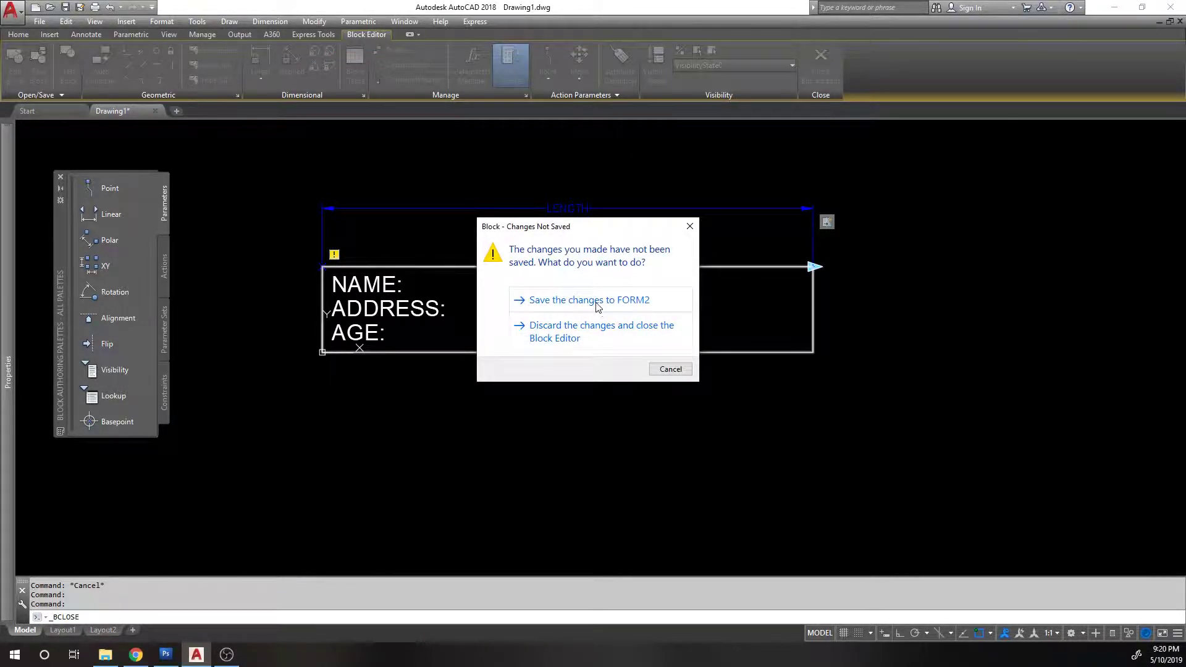
{"action": "left_click", "coordinate": [597, 302]}
{"action": "left_click", "coordinate": [371, 406]}
{"action": "left_click", "coordinate": [280, 381]}
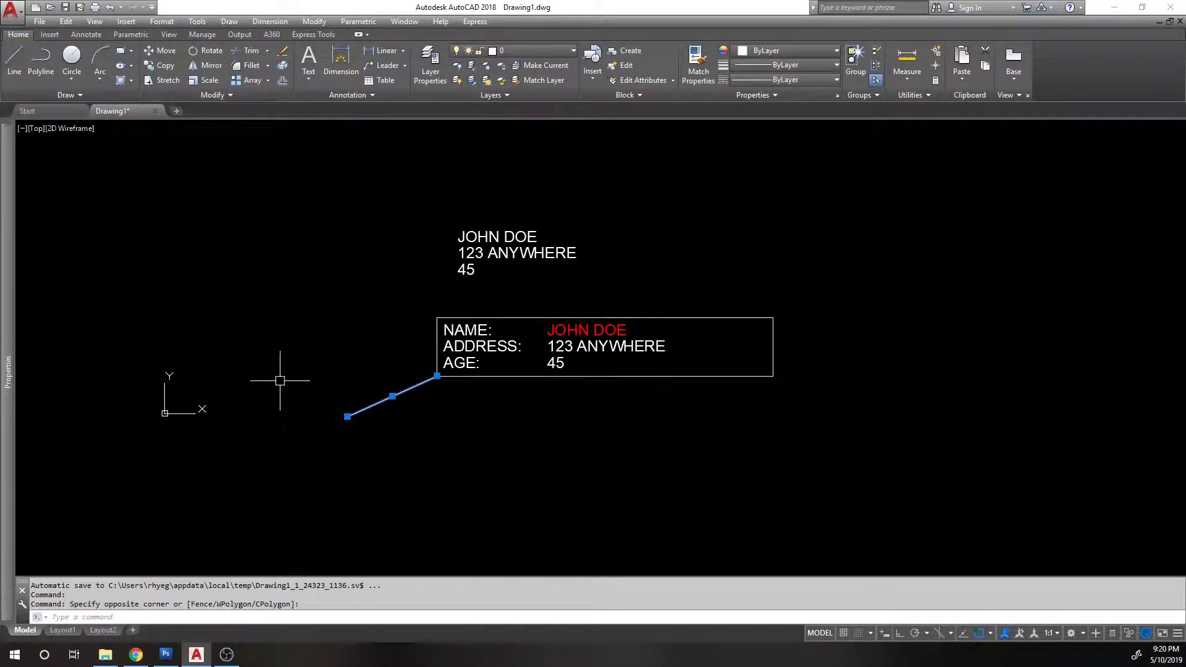
{"action": "key", "text": "Delete"}
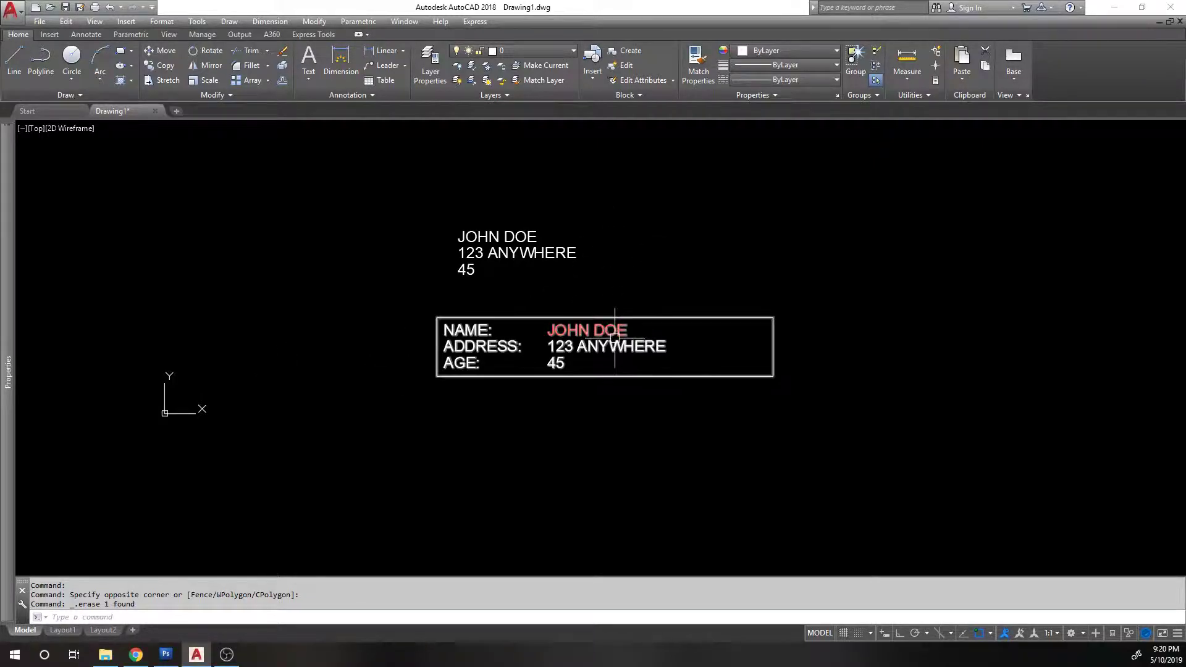
{"action": "left_click", "coordinate": [635, 332]}
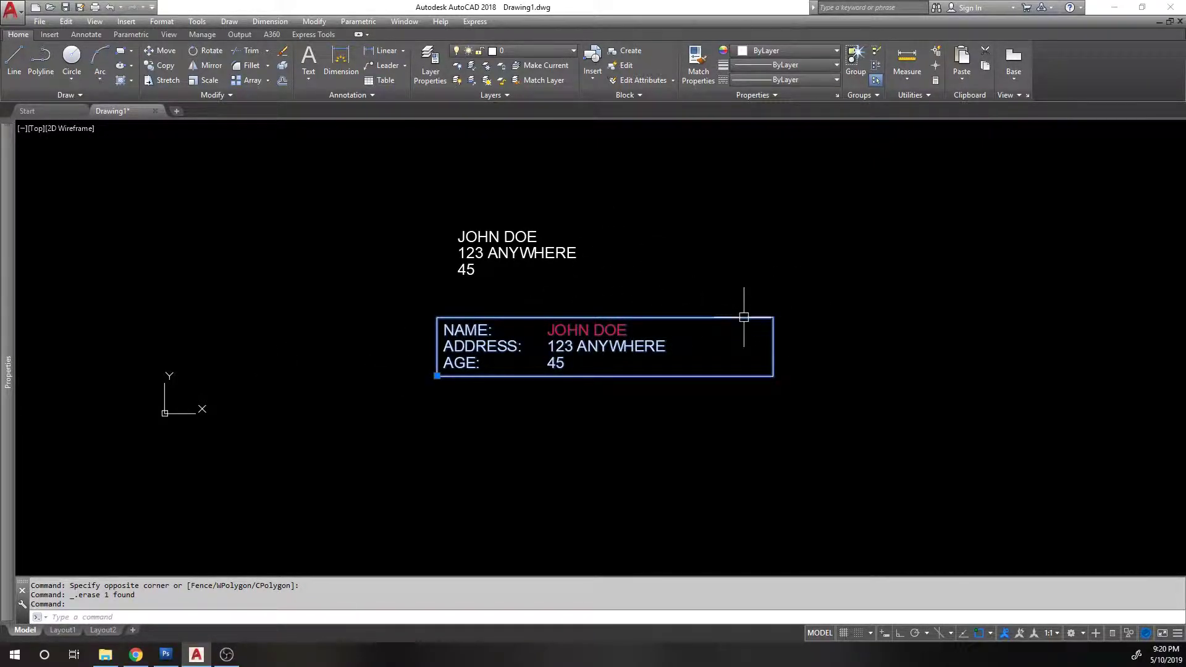
{"action": "left_click", "coordinate": [761, 301]}
{"action": "key", "text": "Escape"}
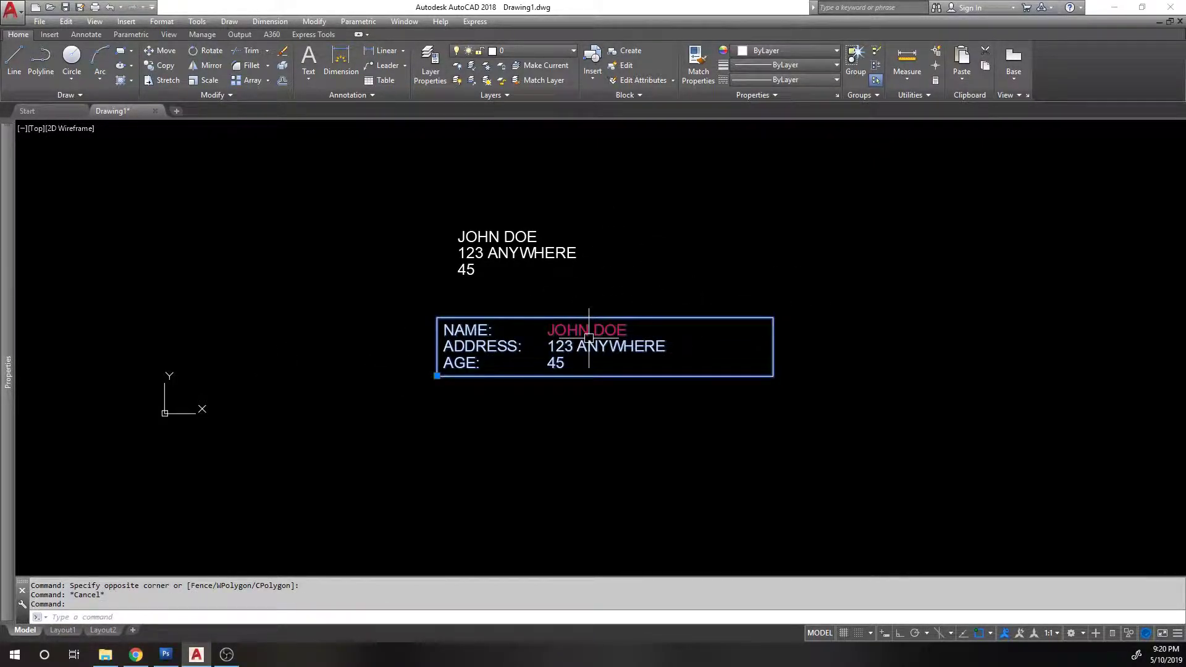
- Open the FORM2 definition in the Block Editor with BE
{"action": "type", "text": "BE"}
{"action": "key", "text": "Return"}
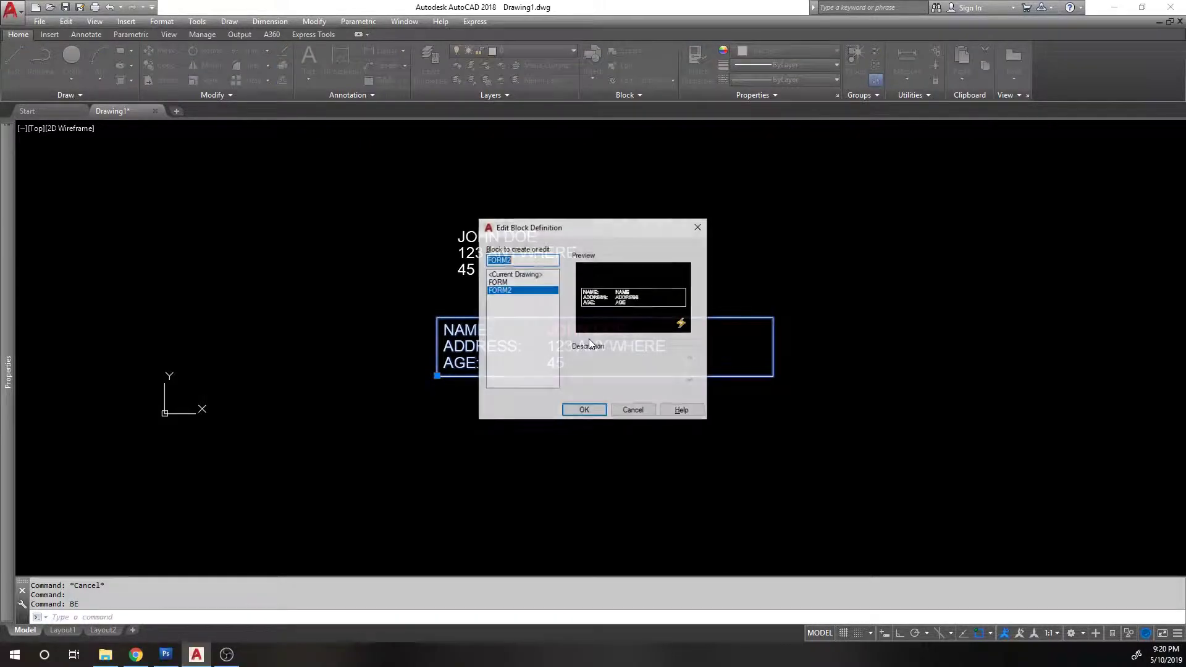
{"action": "left_click", "coordinate": [585, 411]}
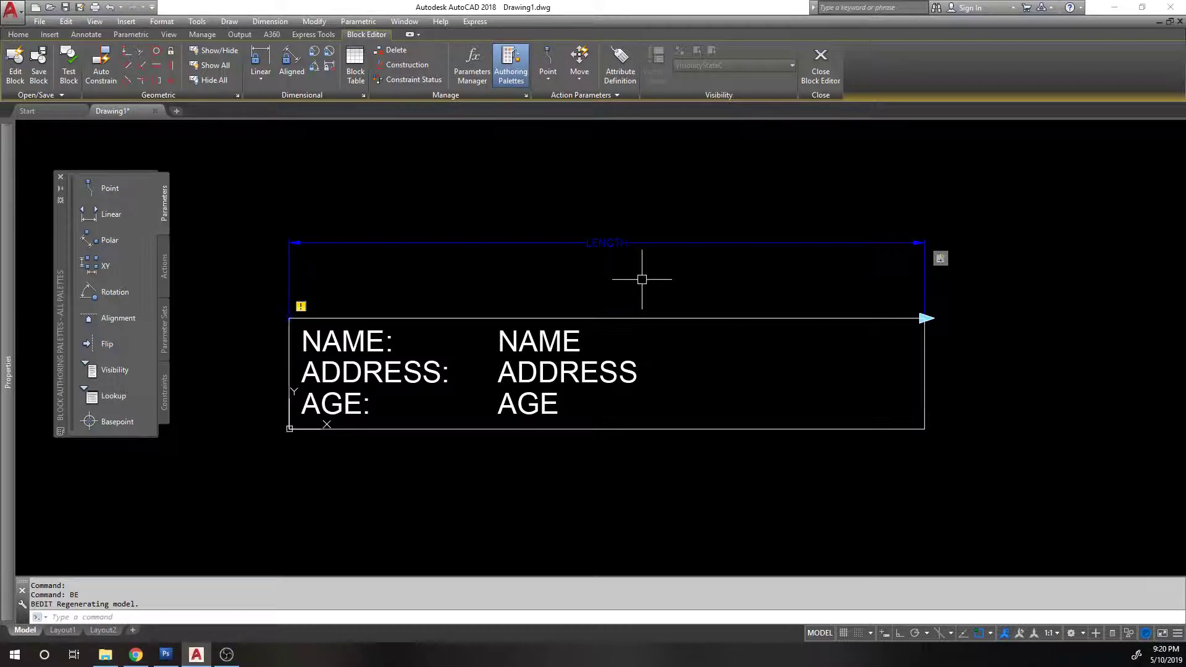
{"action": "key", "text": "Escape"}
{"action": "left_click", "coordinate": [590, 297]}
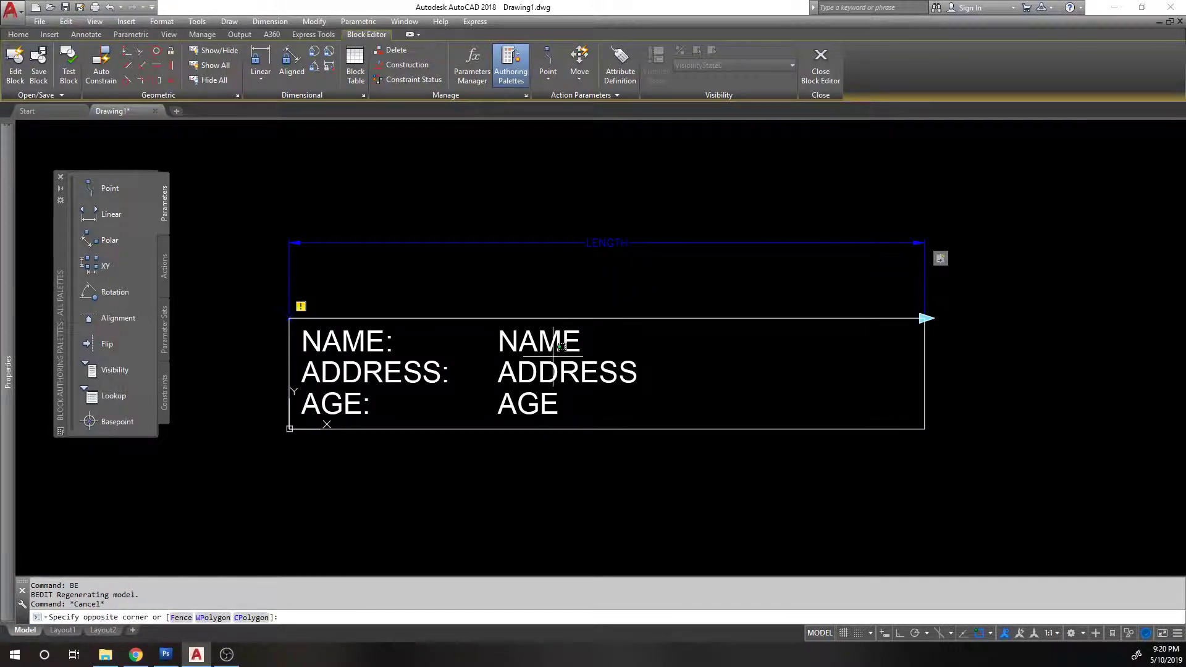
{"action": "key", "text": "Escape"}
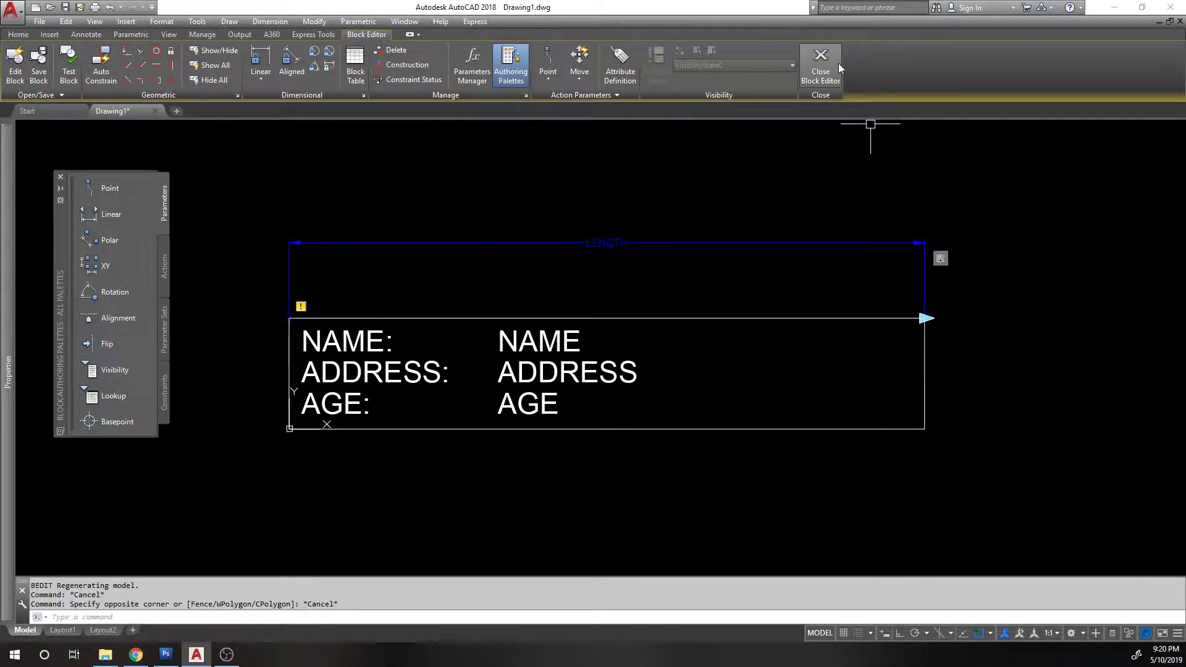
- Save FORM2's parameter changes on closing, then open the inserted form's attribute values
{"action": "left_click", "coordinate": [822, 67]}
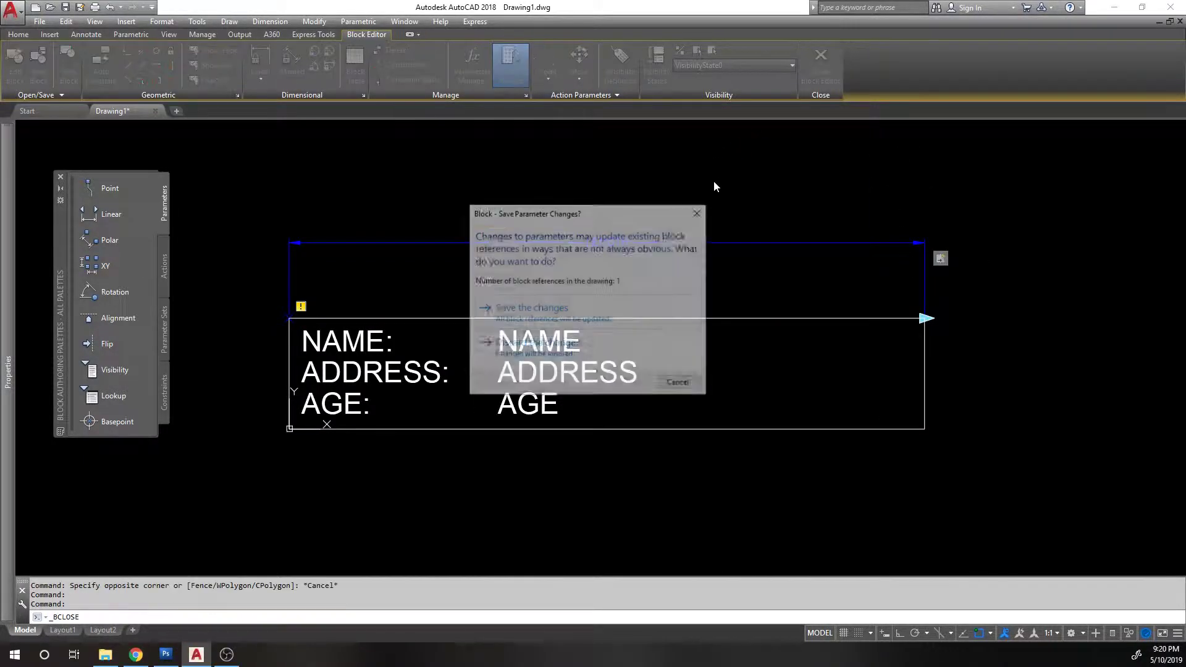
{"action": "left_click", "coordinate": [531, 309]}
{"action": "left_click", "coordinate": [542, 332]}
{"action": "mouse_move", "coordinate": [576, 363]}
{"action": "middle_mouse_down"}
{"action": "mouse_move", "coordinate": [634, 218]}
{"action": "mouse_move", "coordinate": [598, 229]}
{"action": "middle_mouse_up"}
{"action": "double_click", "coordinate": [624, 186]}
- Insert another FORM2 below the first, accepting attribute values 1, 2 and 3
{"action": "key", "text": "Escape"}
{"action": "type", "text": "I"}
{"action": "key", "text": "Return"}
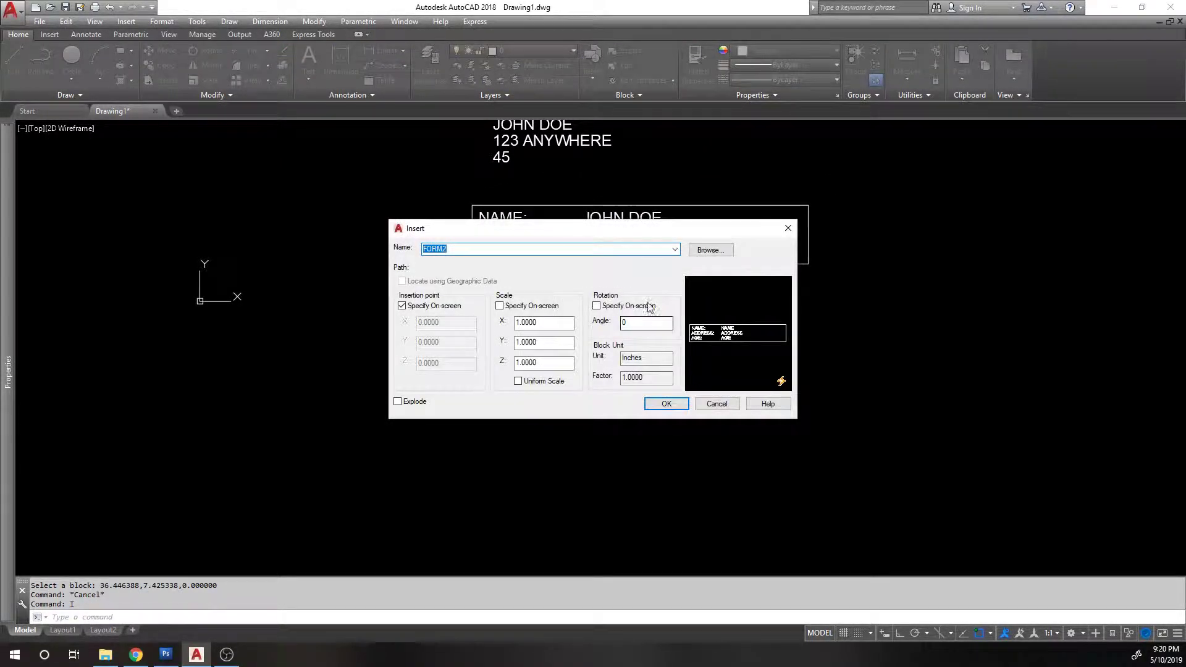
{"action": "left_click", "coordinate": [666, 404]}
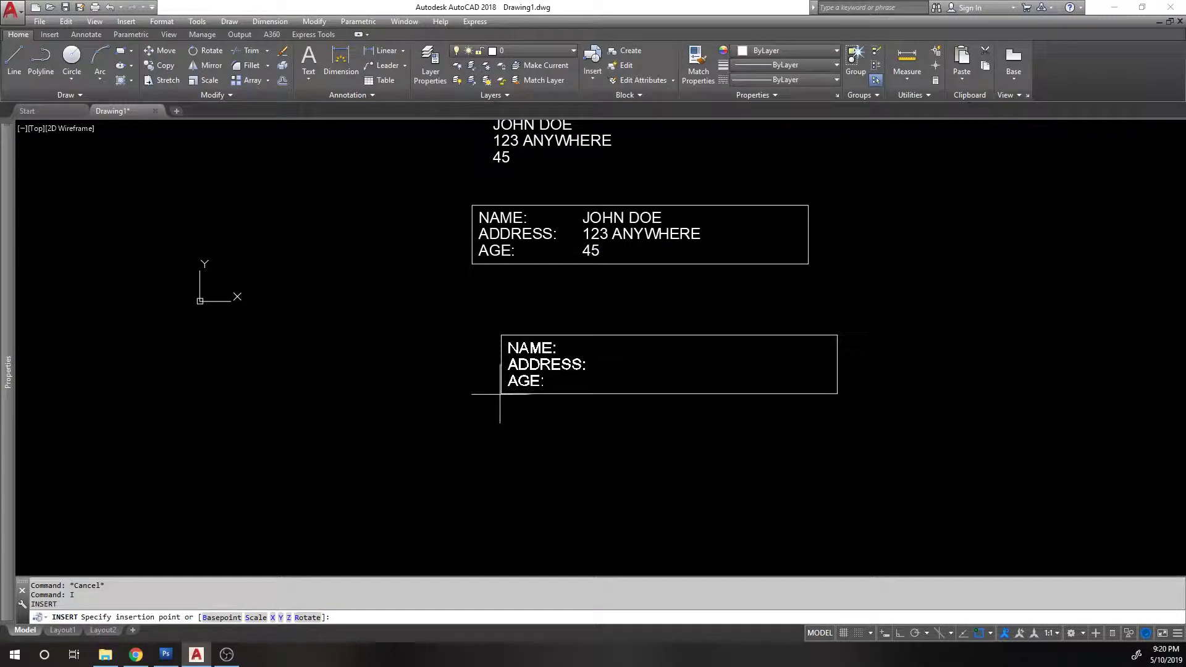
{"action": "left_click", "coordinate": [500, 393]}
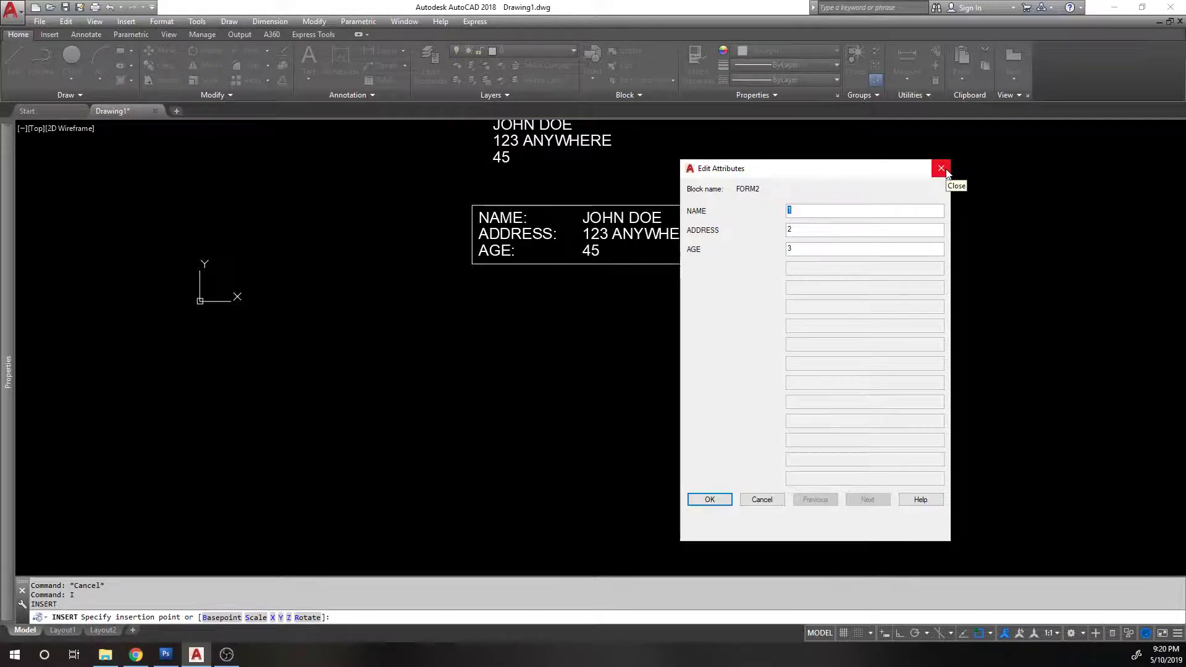
{"action": "left_click", "coordinate": [710, 500]}
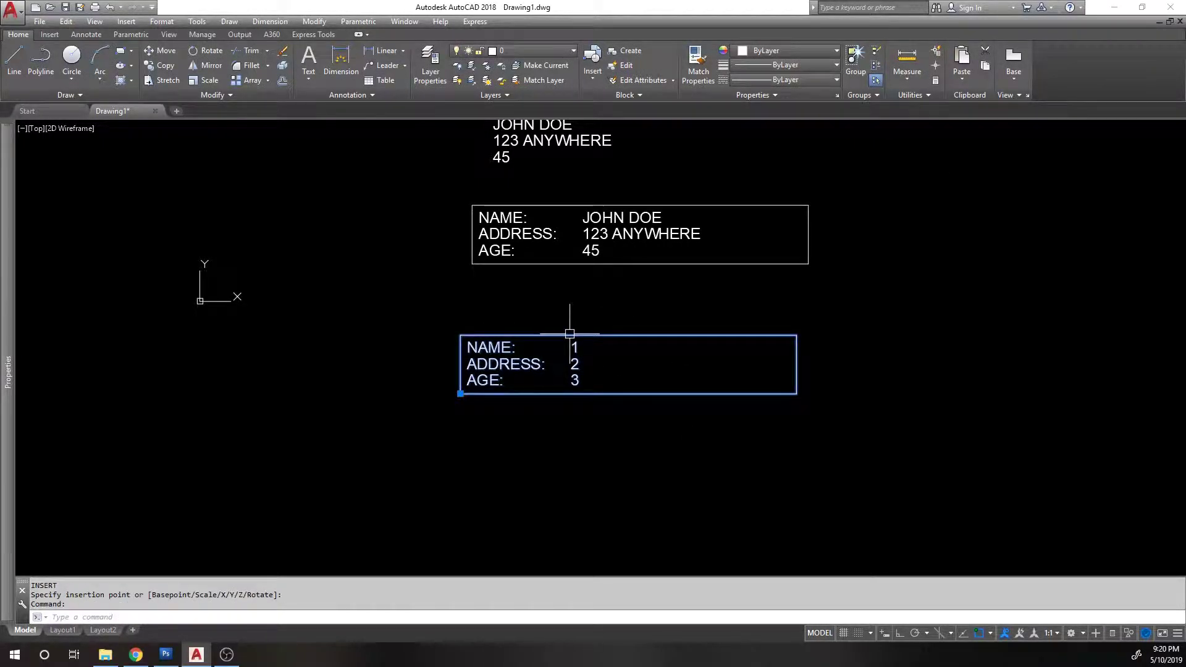
- Zoom to the whole drawing and erase the second FORM2 copy
{"action": "scroll", "coordinate": [519, 320], "scroll_direction": "down", "scroll_amount": 10}
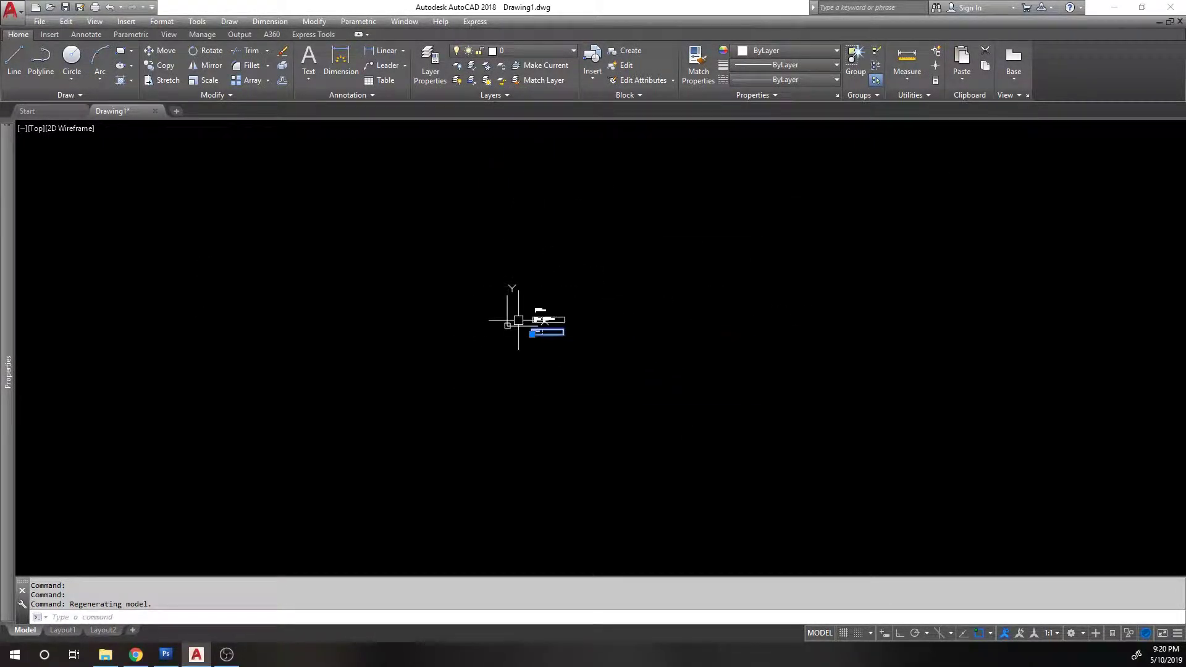
{"action": "middle_click", "coordinate": [545, 320]}
{"action": "middle_click", "coordinate": [544, 320]}
{"action": "left_click", "coordinate": [482, 386]}
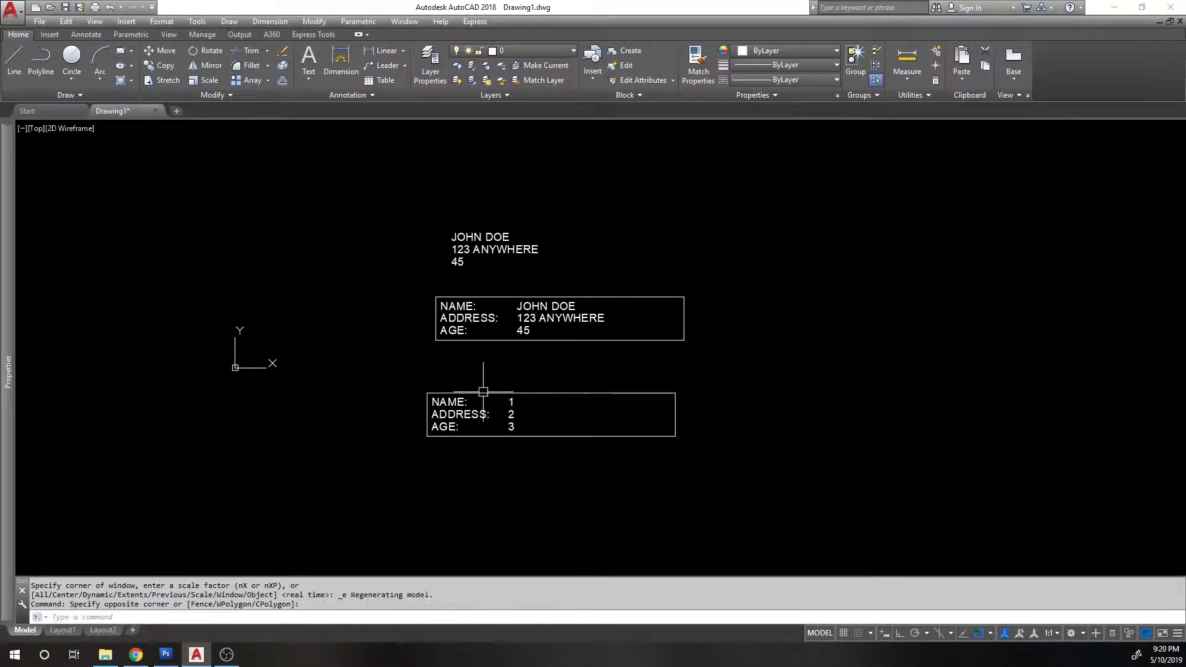
{"action": "left_click", "coordinate": [464, 379]}
{"action": "left_click", "coordinate": [431, 400]}
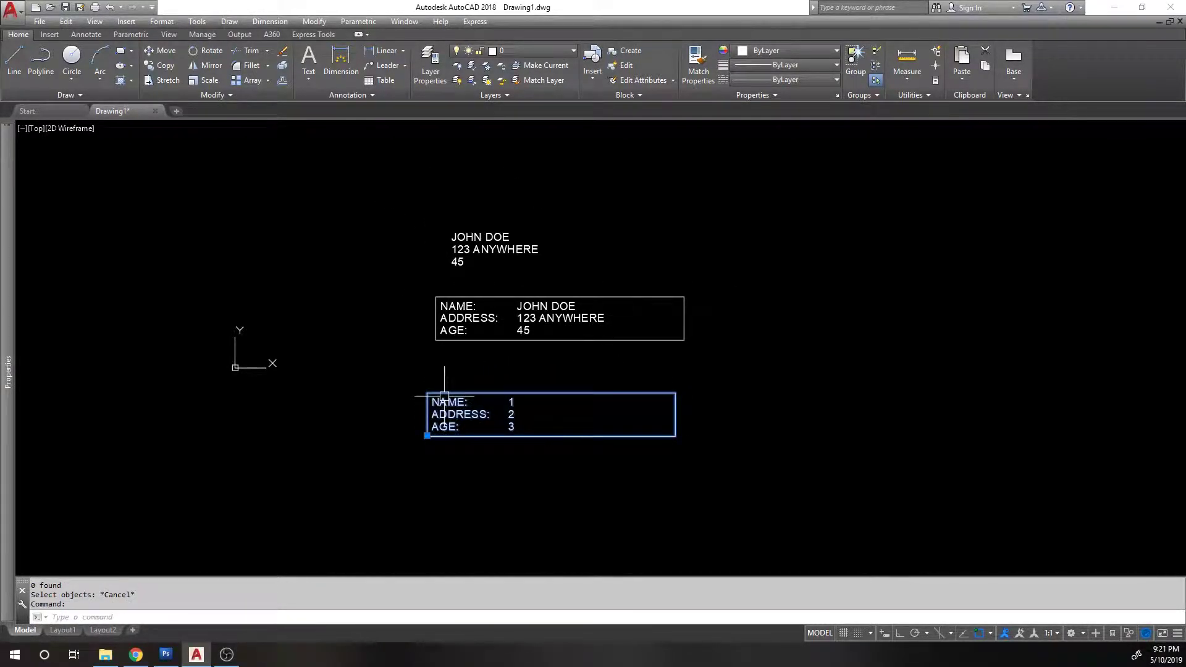
{"action": "type", "text": "e"}
{"action": "key", "text": "Return"}
- Open and close the remaining form's attribute editor, then reselect the FORM2 block
{"action": "left_click", "coordinate": [458, 311]}
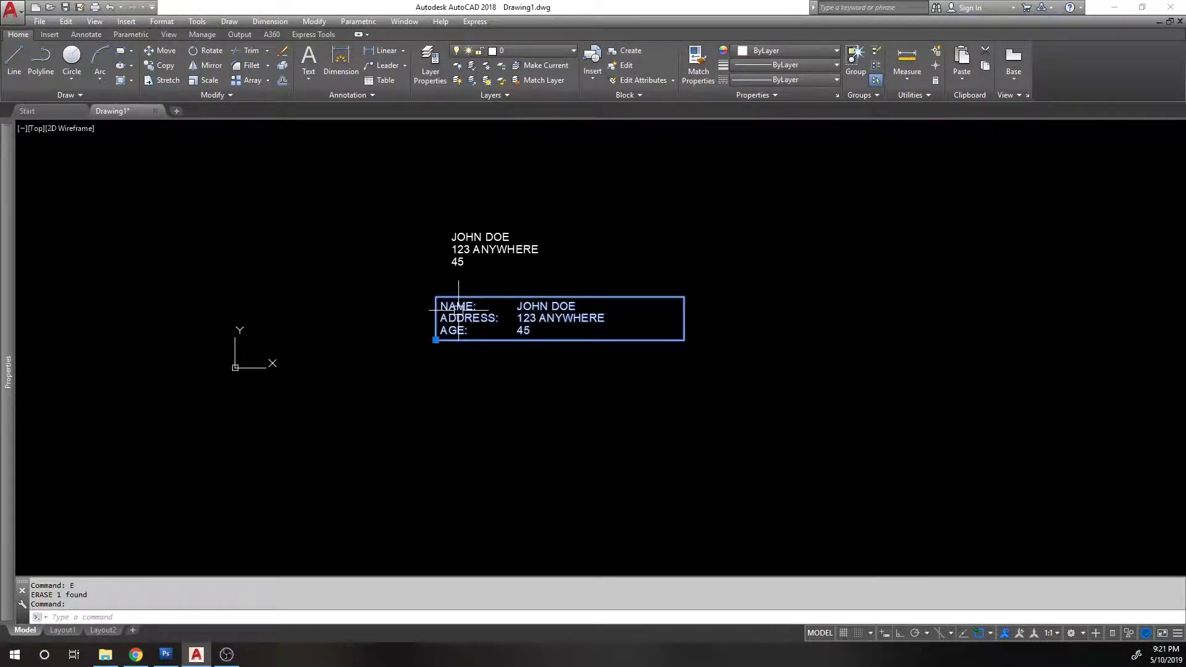
{"action": "double_click", "coordinate": [458, 311]}
{"action": "key", "text": "Escape"}
{"action": "scroll", "coordinate": [461, 306], "scroll_direction": "up", "scroll_amount": 2}
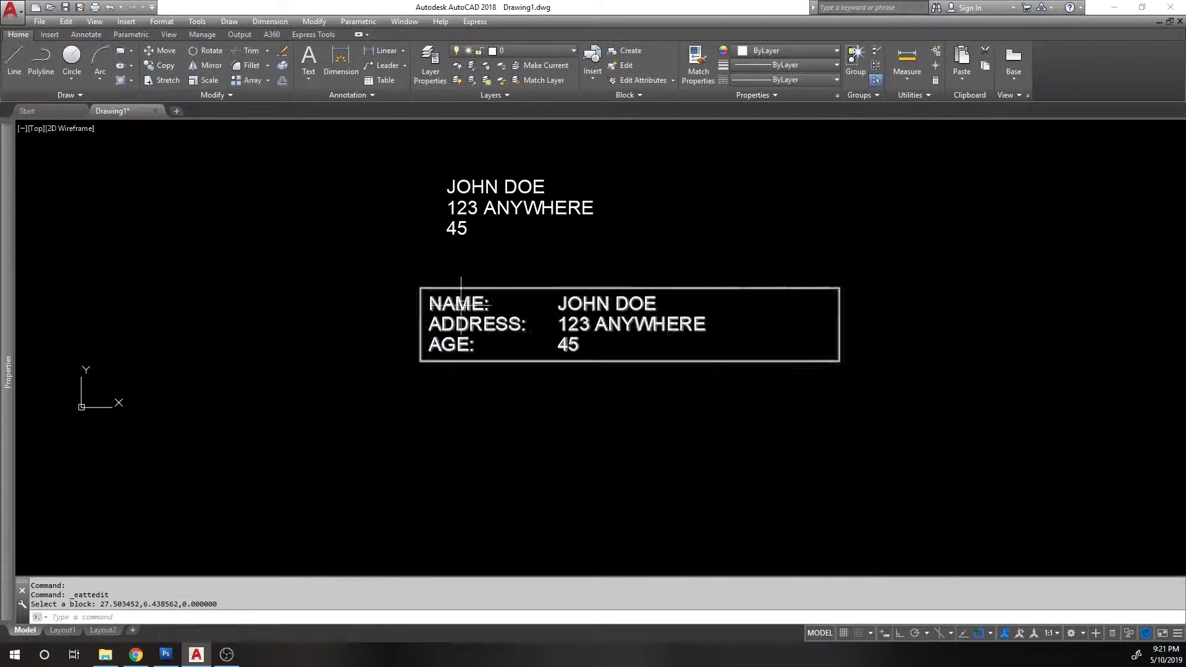
{"action": "key", "text": "Escape"}
{"action": "left_click", "coordinate": [461, 303]}
- Open FORM2 in the Block Editor with BE and delete its Move action
{"action": "type", "text": "BE"}
{"action": "key", "text": "Return"}
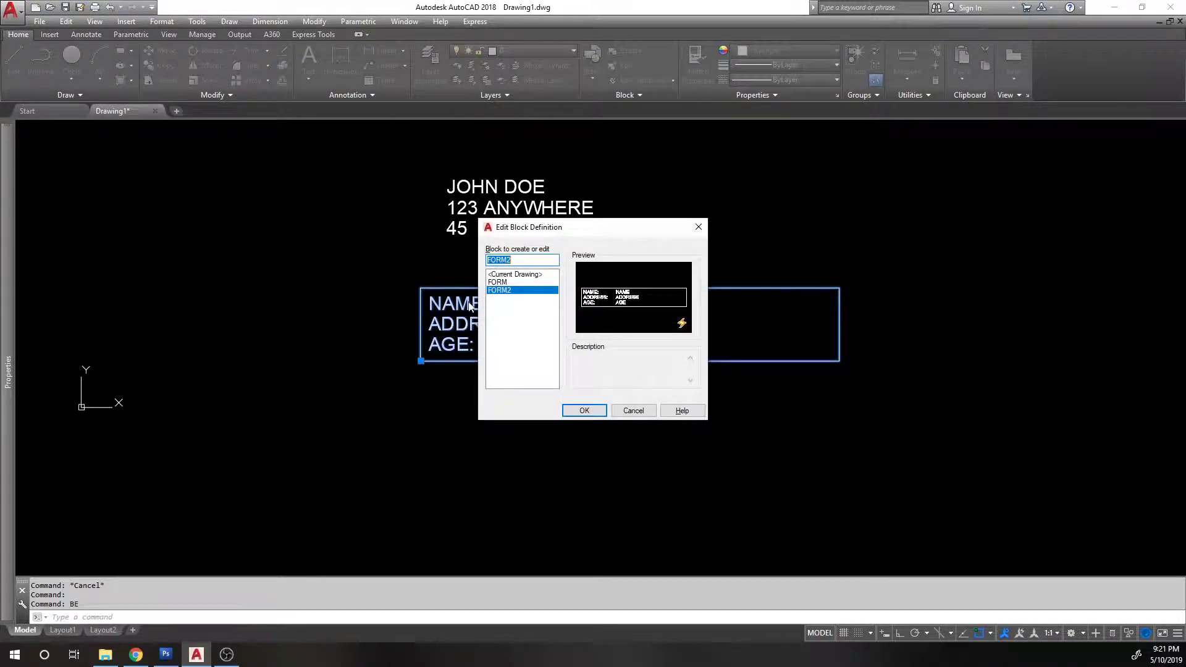
{"action": "left_click", "coordinate": [584, 411]}
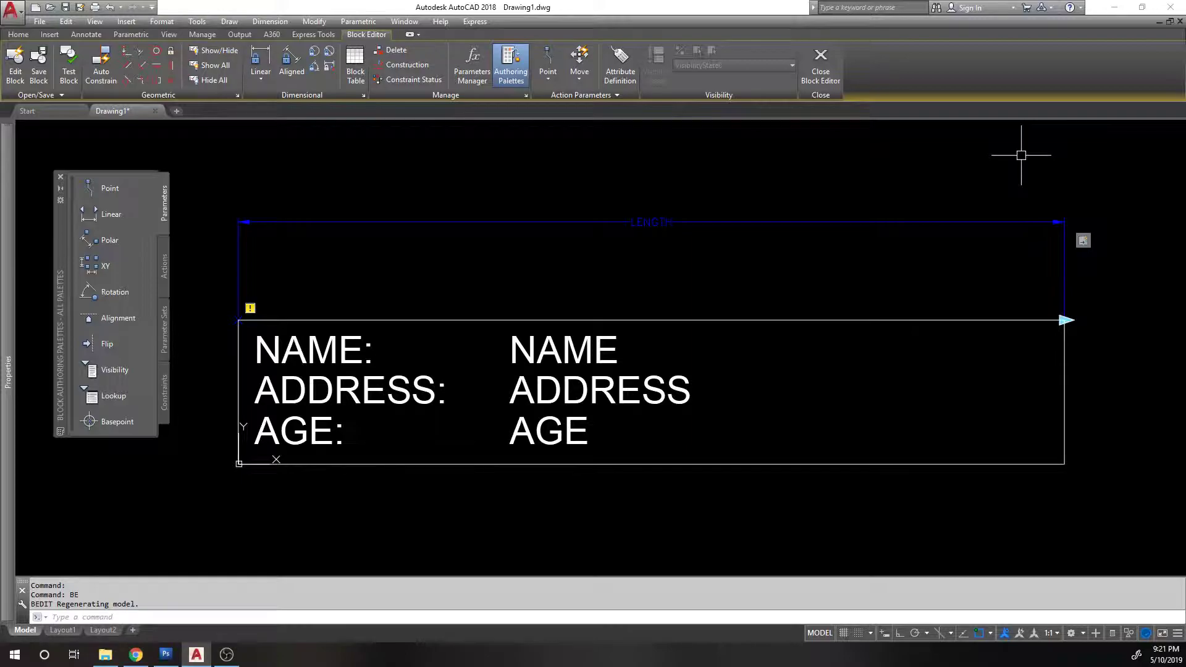
{"action": "right_click", "coordinate": [1090, 246]}
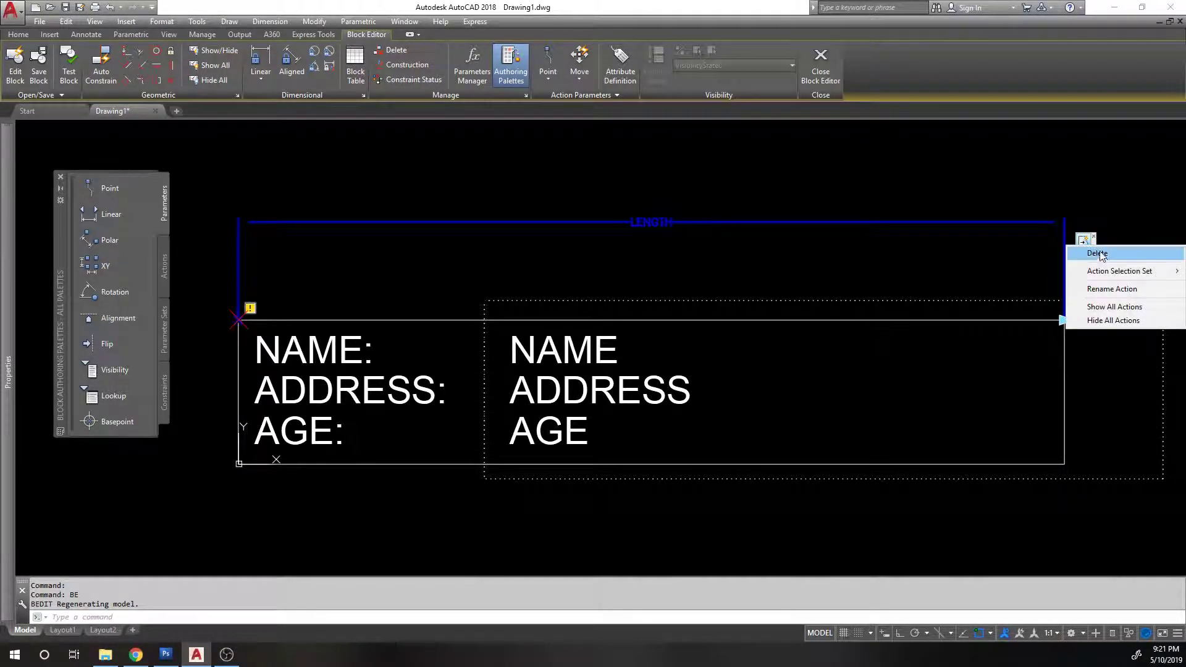
{"action": "left_click", "coordinate": [1098, 254]}
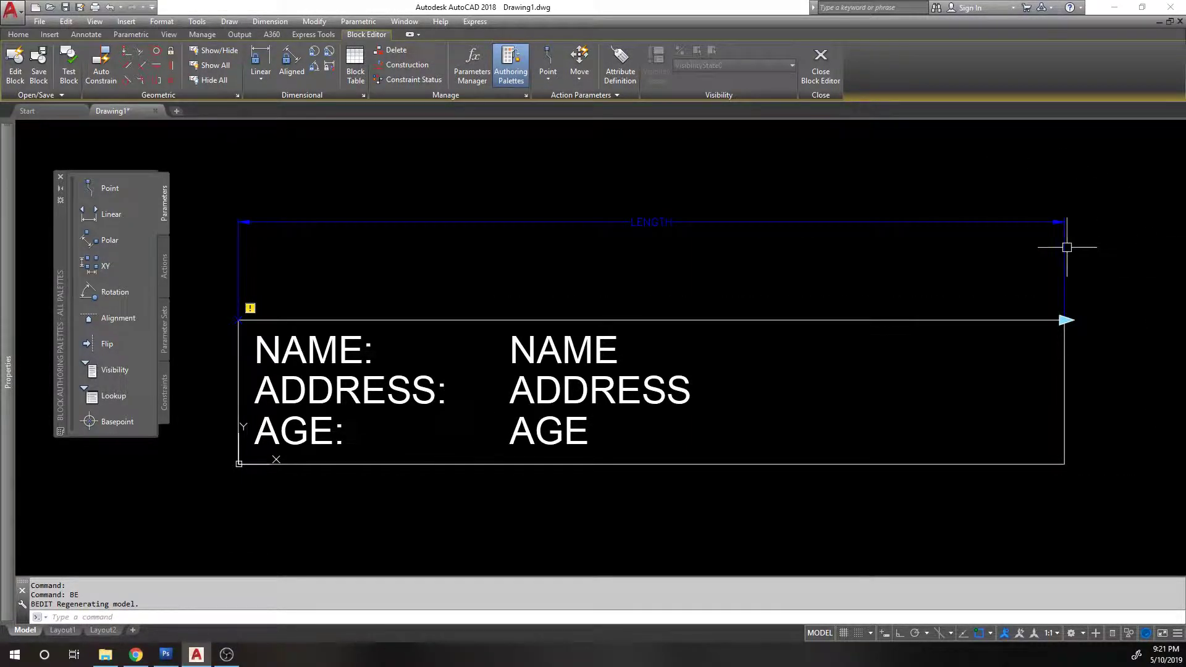
- Start a Stretch action on the LENGTH parameter, tied to its right end point
{"action": "left_click", "coordinate": [163, 253]}
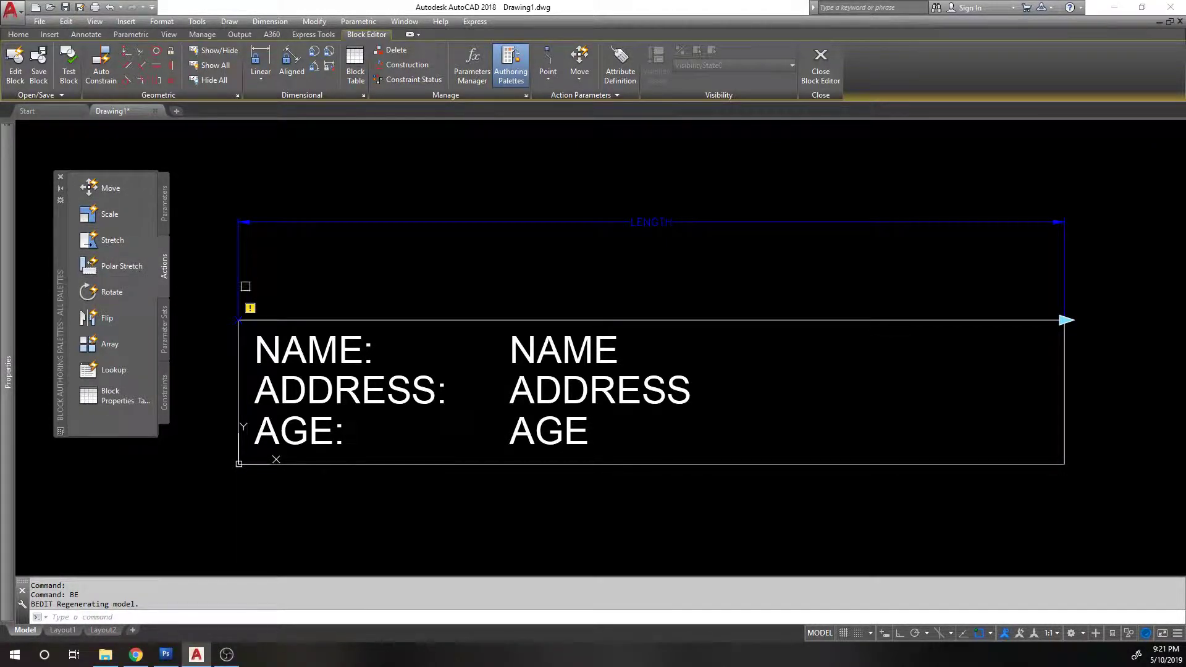
{"action": "left_click", "coordinate": [998, 221]}
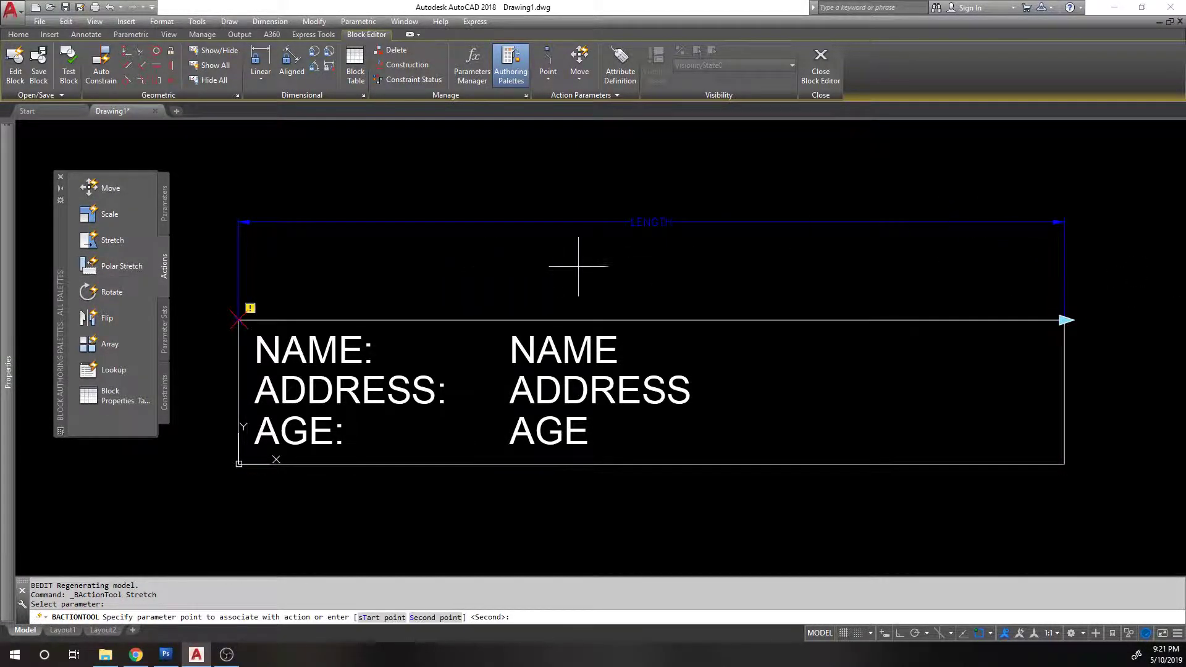
{"action": "middle_click_drag", "start_coordinate": [959, 302], "coordinate": [722, 242]}
{"action": "key", "text": "ctrl+z"}
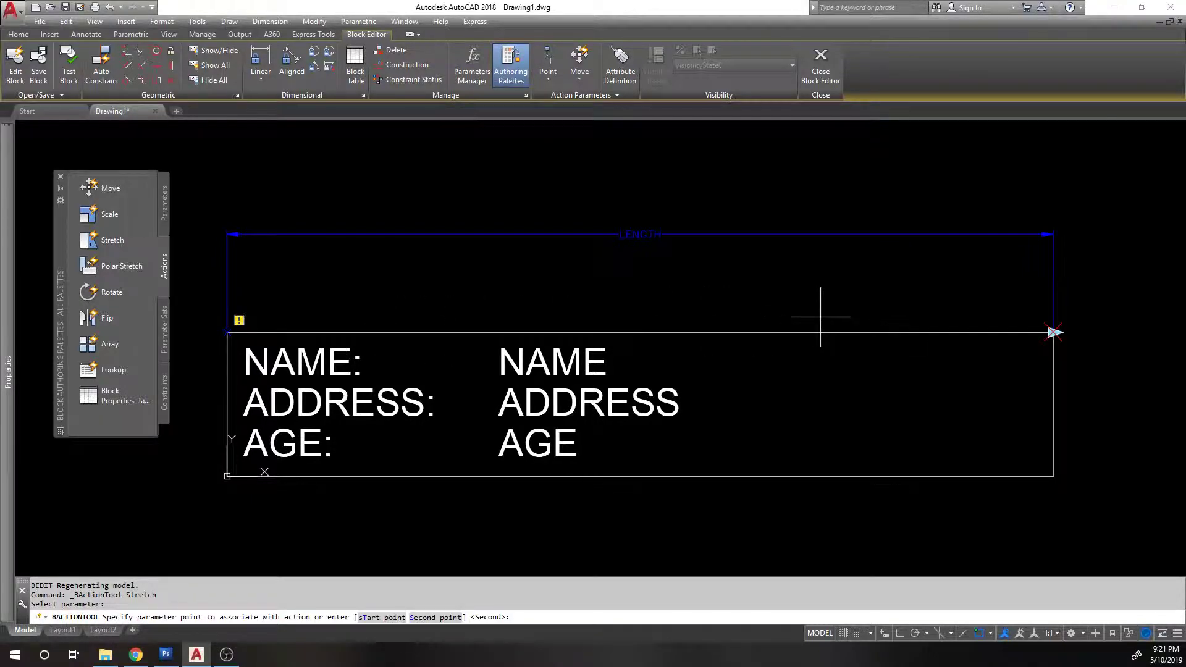
{"action": "left_click", "coordinate": [994, 321]}
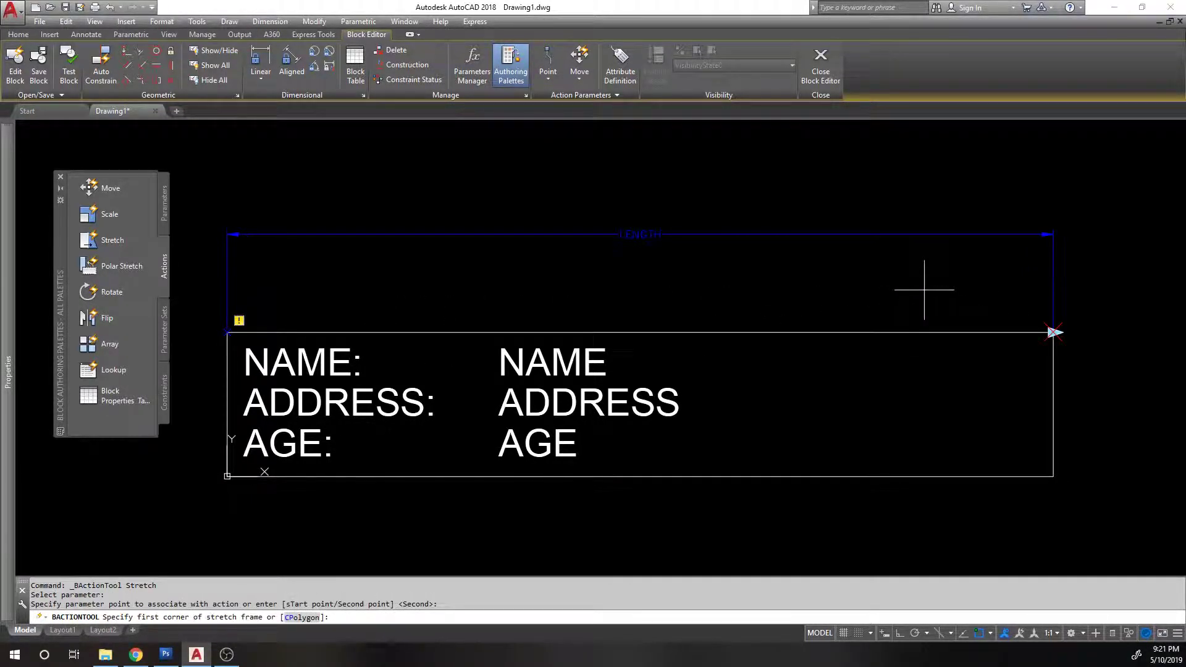
- Frame the form's right end and crossing-select the three objects for the stretch
{"action": "middle_click_drag", "start_coordinate": [925, 286], "coordinate": [844, 307]}
{"action": "left_click", "coordinate": [950, 471]}
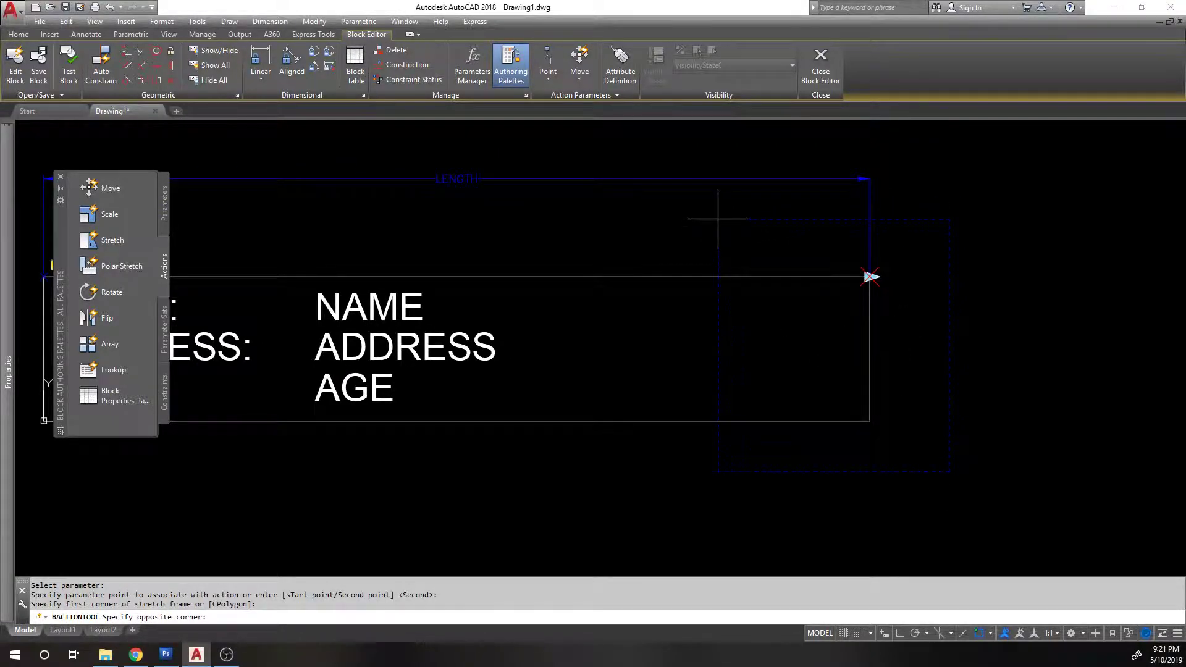
{"action": "left_click", "coordinate": [718, 219]}
{"action": "middle_click_drag", "start_coordinate": [593, 206], "coordinate": [729, 255]}
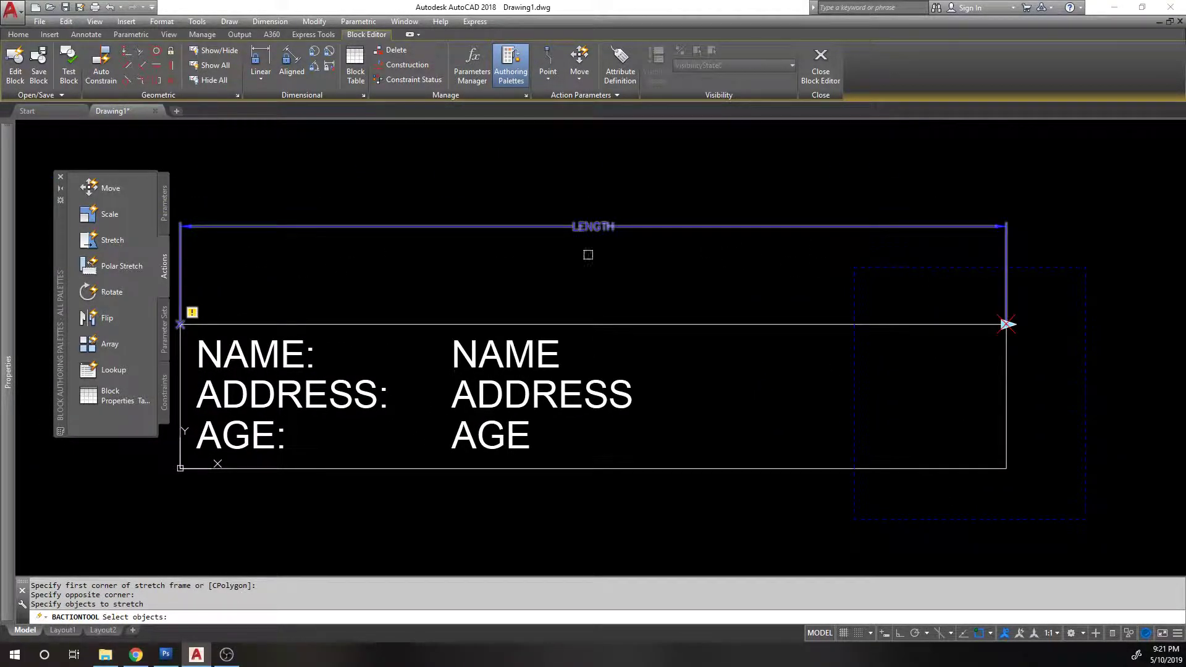
{"action": "left_click", "coordinate": [1035, 491]}
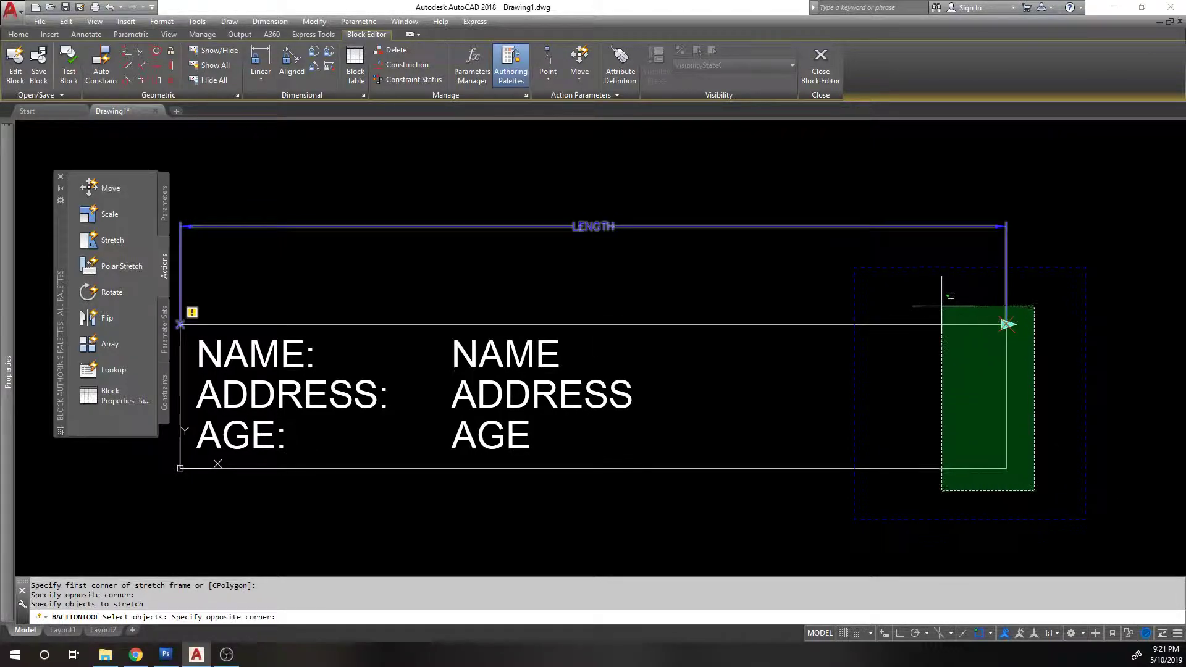
{"action": "left_click", "coordinate": [936, 301]}
{"action": "key", "text": "Return"}
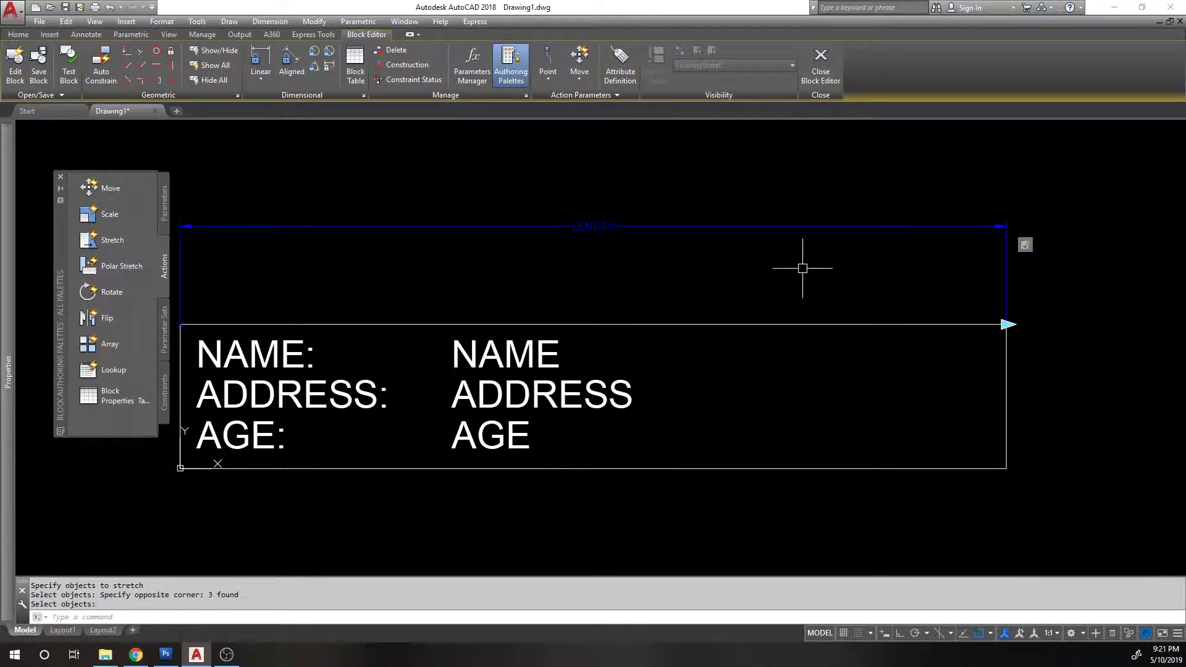
{"action": "middle_click_drag", "start_coordinate": [298, 270], "coordinate": [336, 265]}
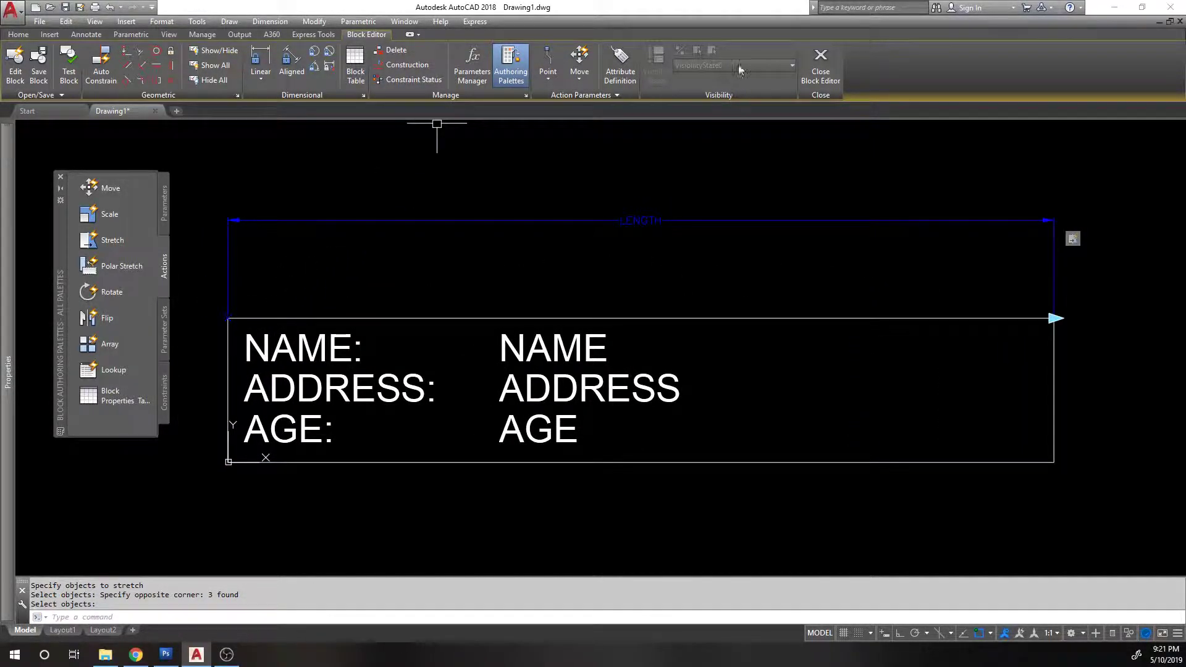
- Save FORM2 on closing the Block Editor and select the inserted form
{"action": "left_click", "coordinate": [820, 67]}
{"action": "left_click", "coordinate": [558, 307]}
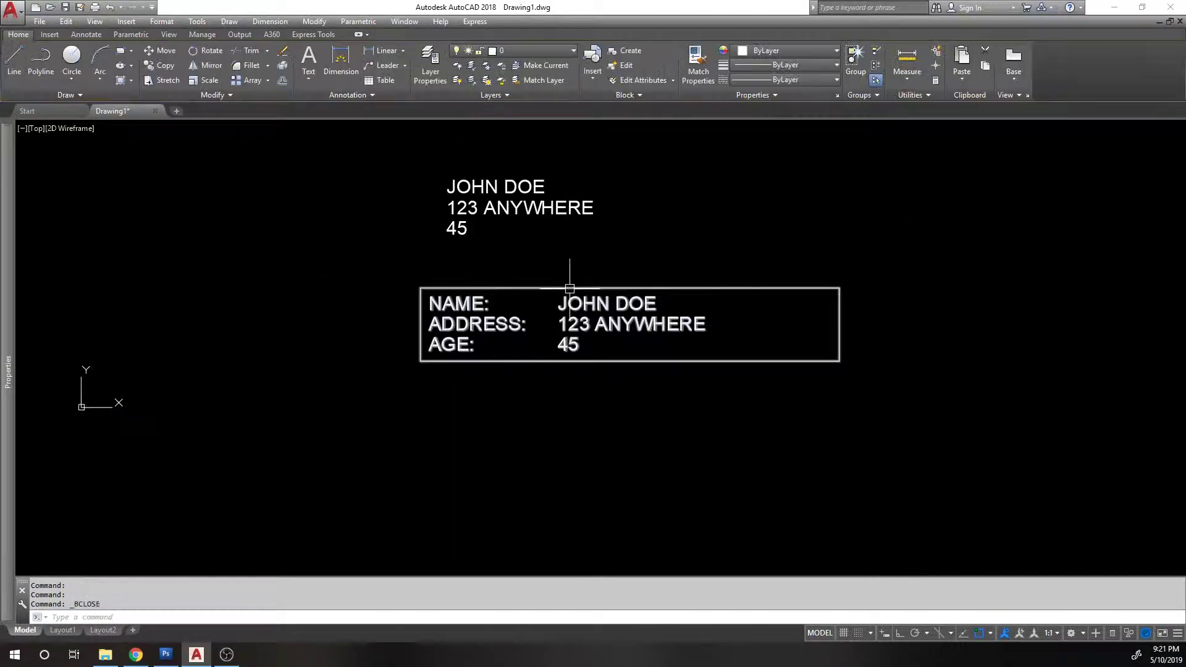
{"action": "left_click", "coordinate": [692, 281]}
{"action": "left_click", "coordinate": [587, 312]}
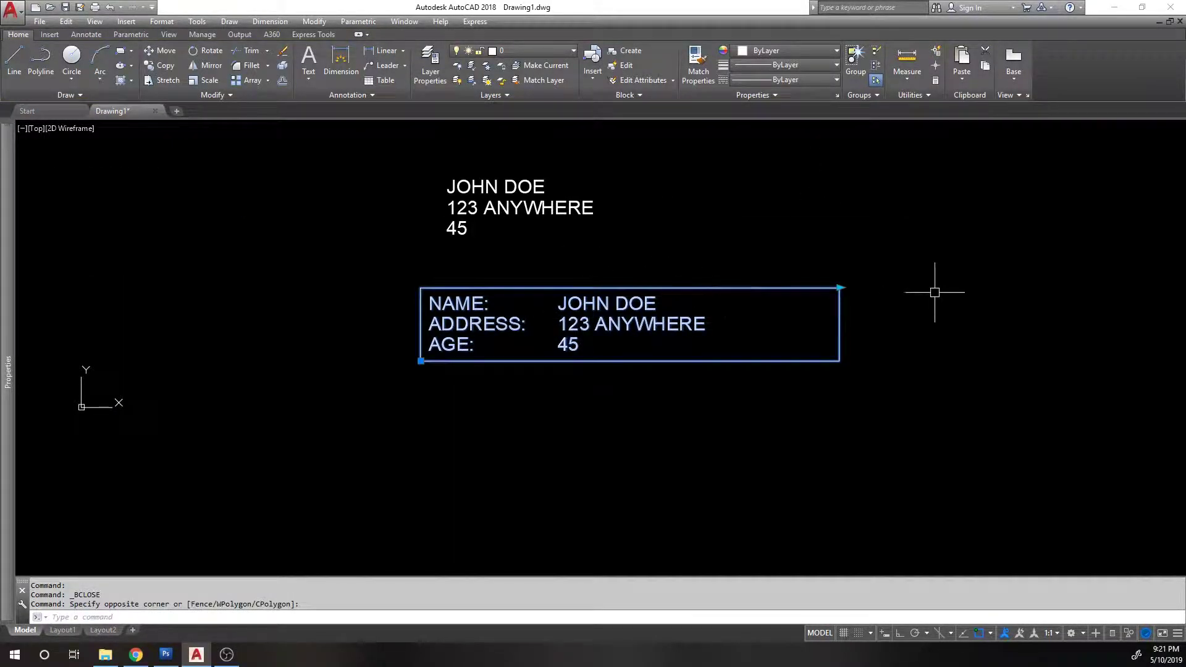
- Drag the form's LENGTH grip left to narrow it, then reselect it and grab the grip again
{"action": "left_click", "coordinate": [840, 288]}
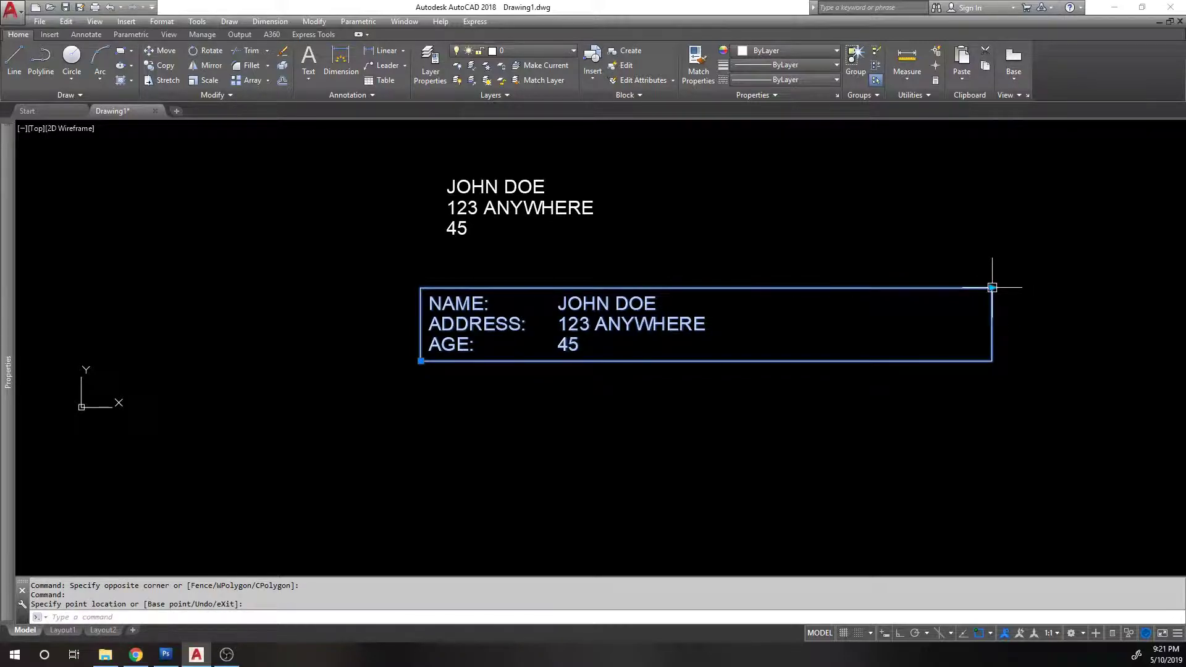
{"action": "left_click", "coordinate": [719, 233]}
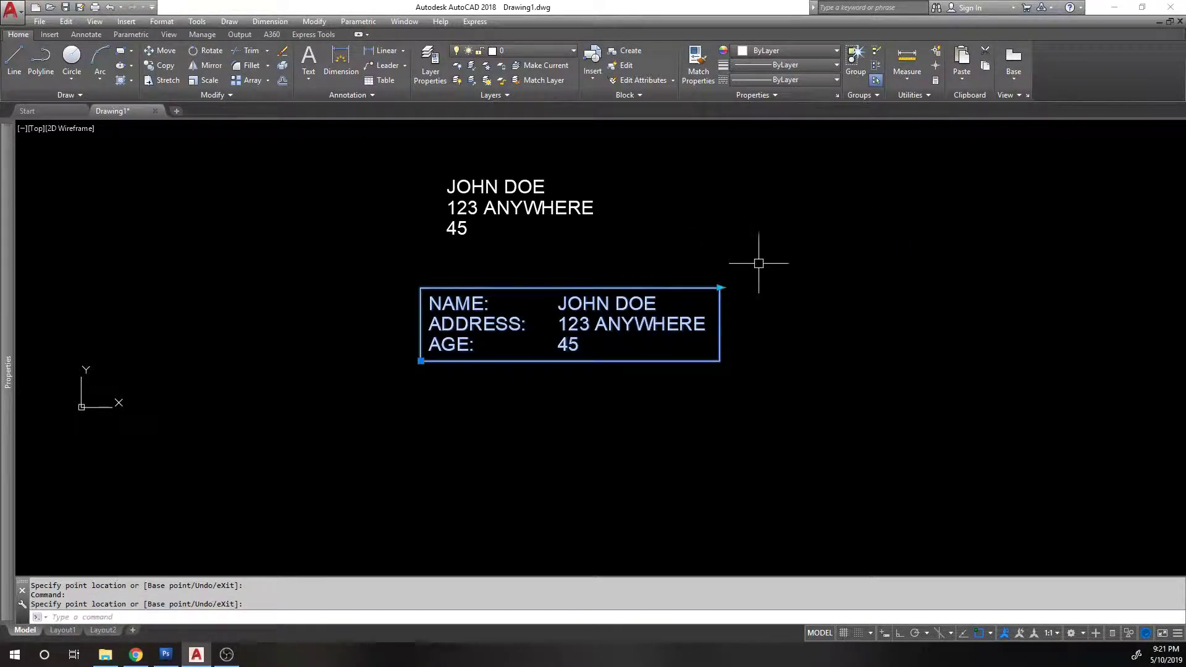
{"action": "key", "text": "Escape"}
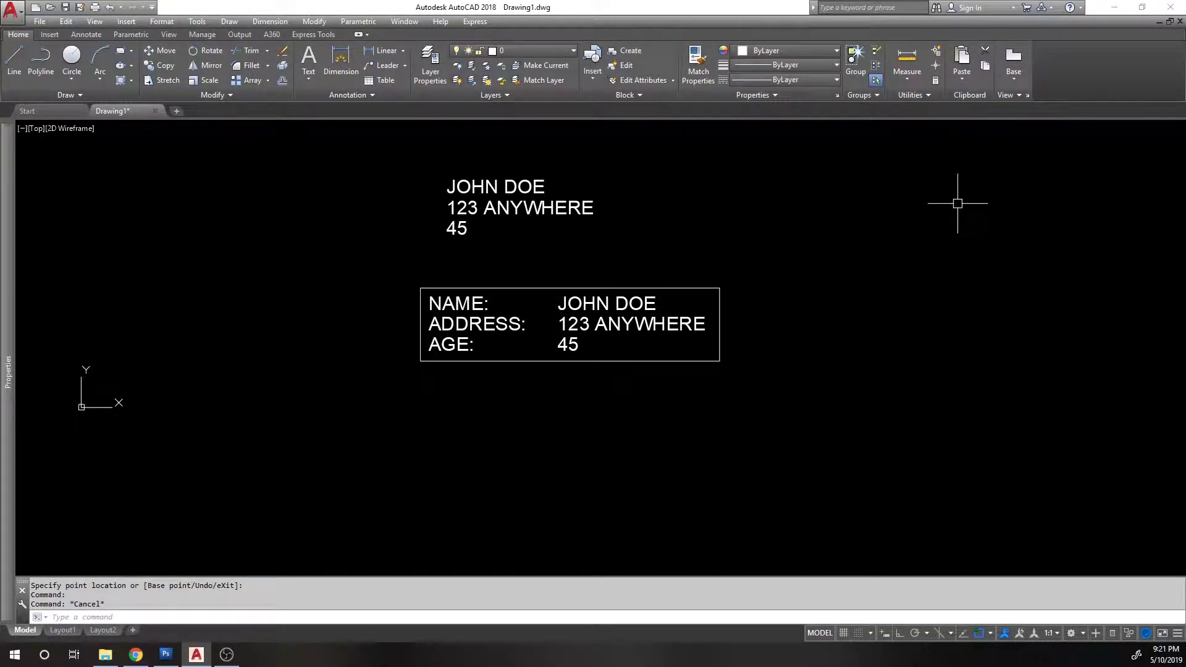
{"action": "left_click", "coordinate": [623, 286]}
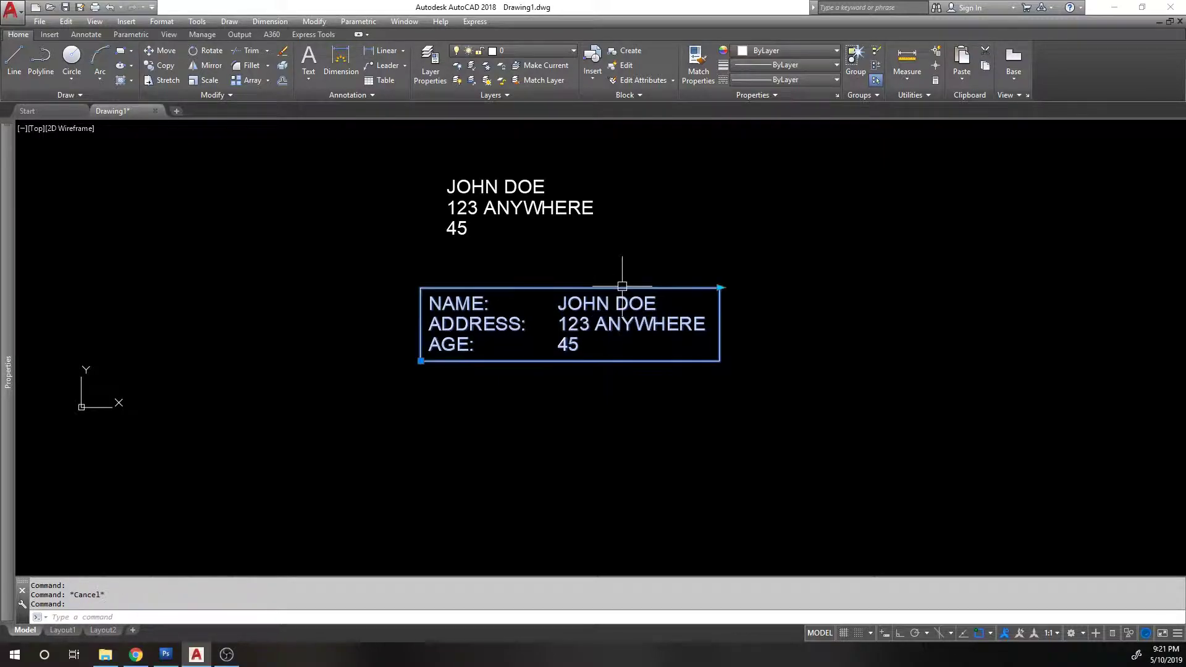
{"action": "left_click", "coordinate": [721, 287]}
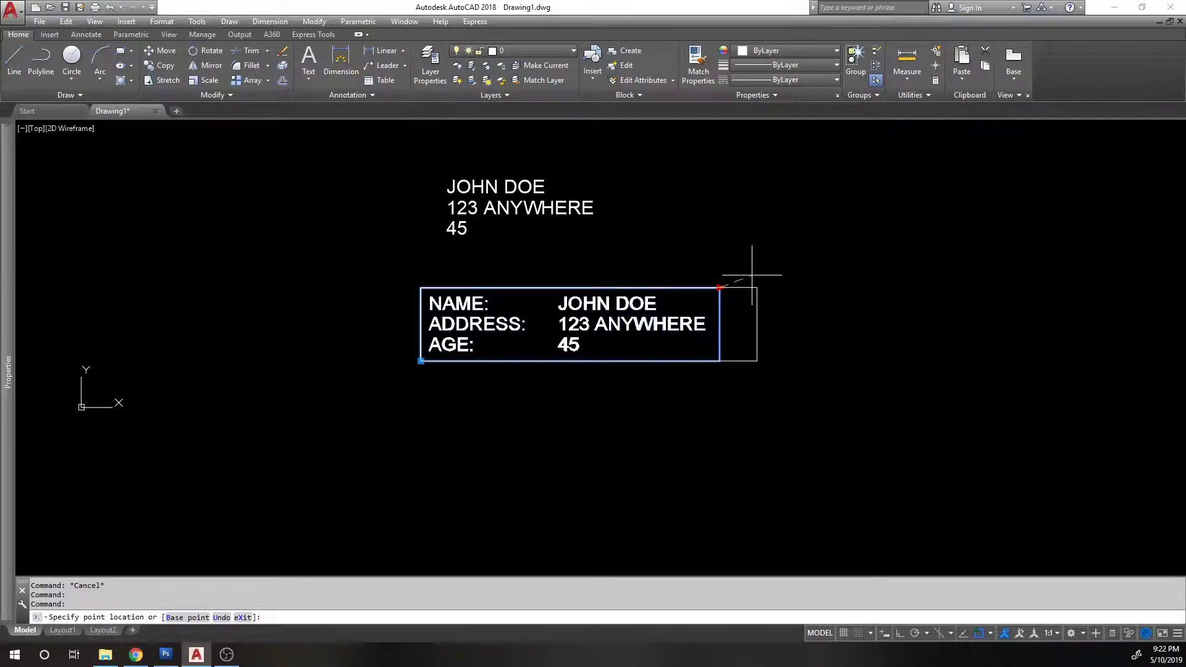
{"action": "key", "text": "Escape"}
{"action": "scroll", "coordinate": [698, 300], "scroll_direction": "up", "scroll_amount": 2}
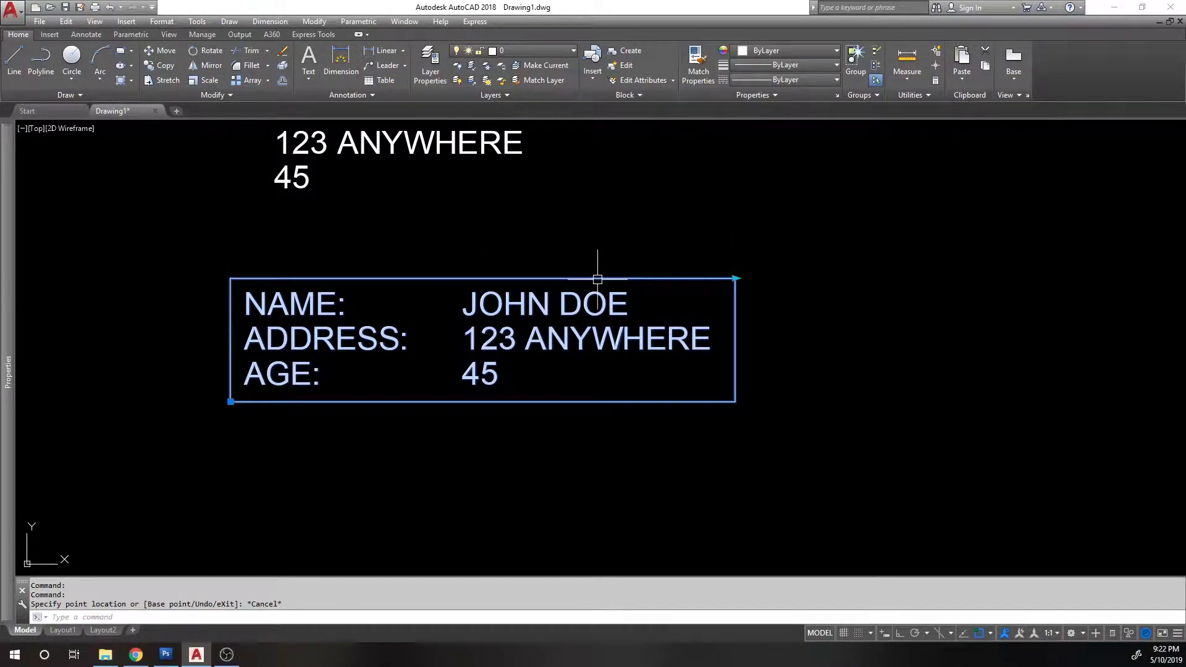
{"action": "scroll", "coordinate": [578, 275], "scroll_direction": "down", "scroll_amount": 4}
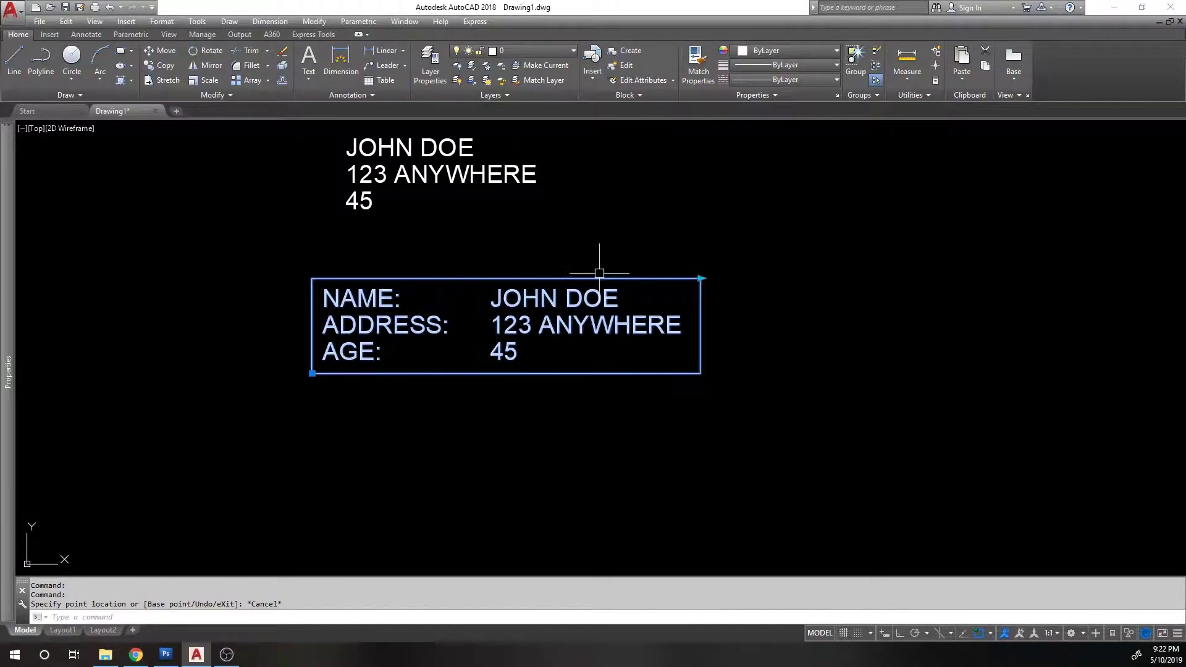
{"action": "middle_click_drag", "start_coordinate": [575, 275], "coordinate": [651, 320]}
{"action": "scroll", "coordinate": [641, 321], "scroll_direction": "up", "scroll_amount": 2}
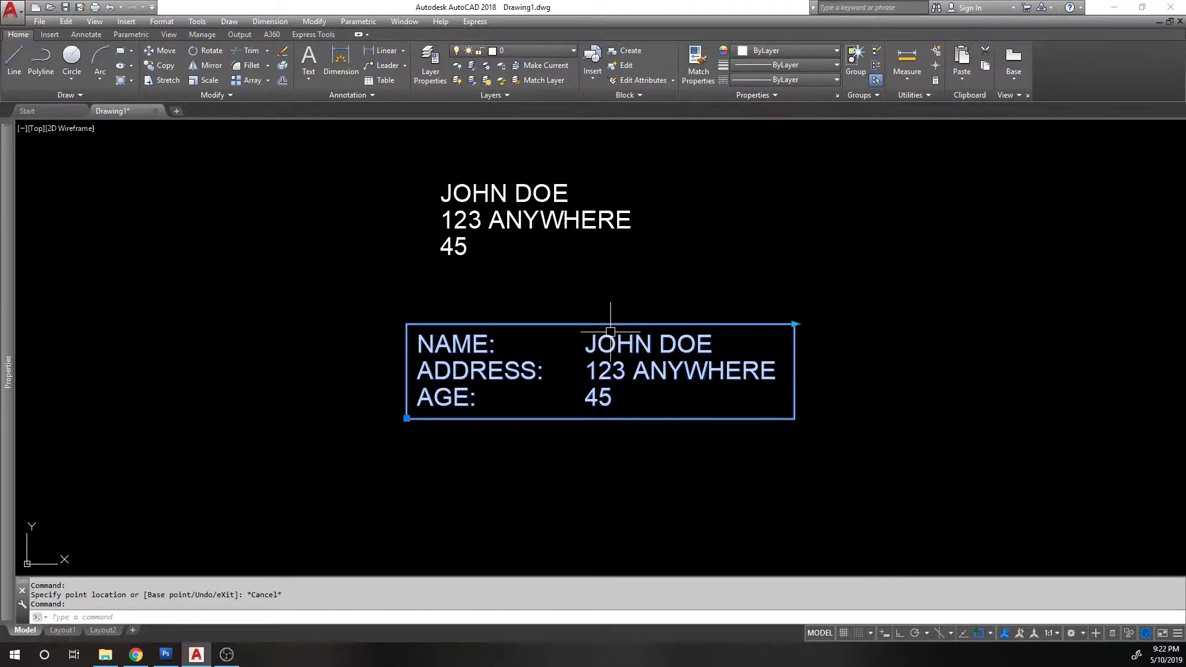
{"action": "key", "text": "Escape"}
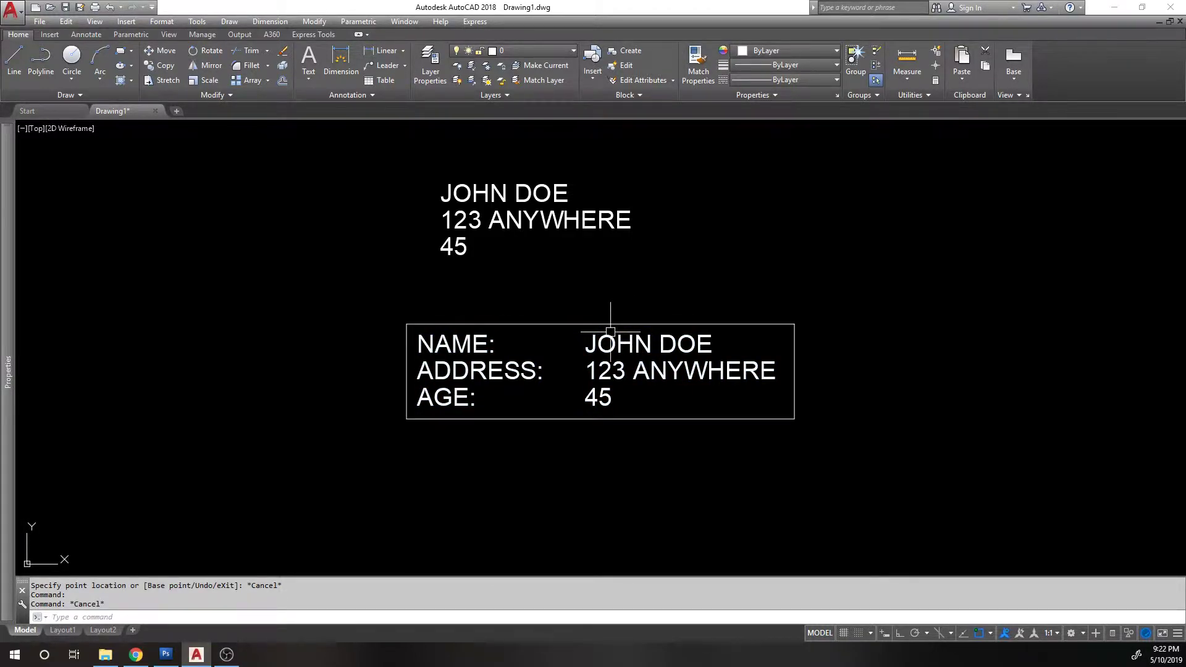